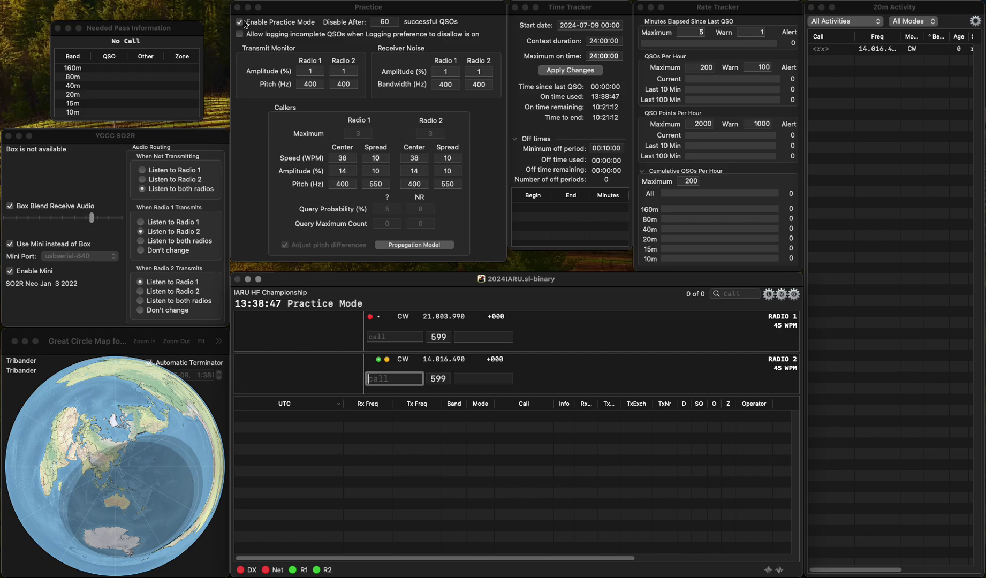
{"action": "type", "text": "E75IO"}
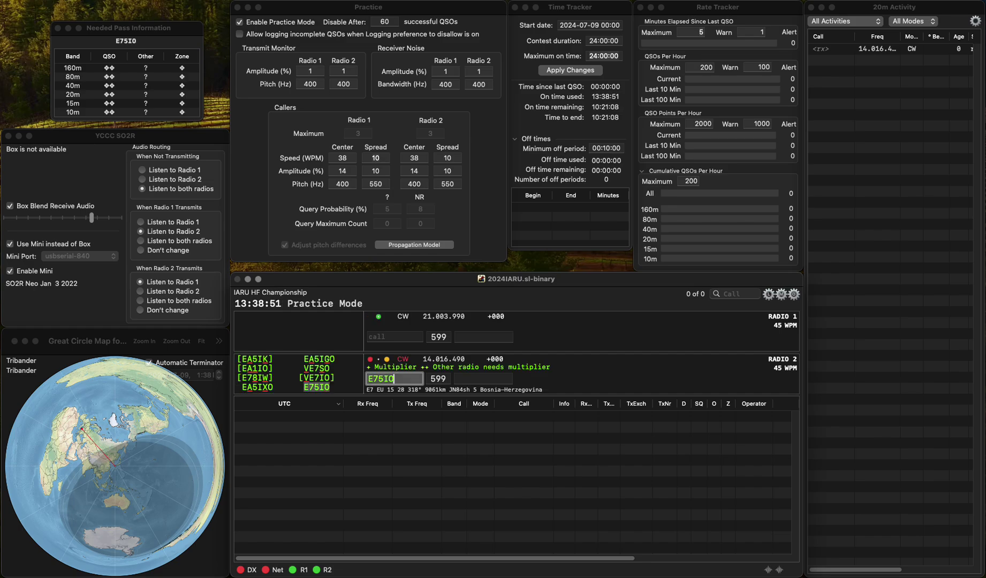
{"action": "key", "text": "space"}
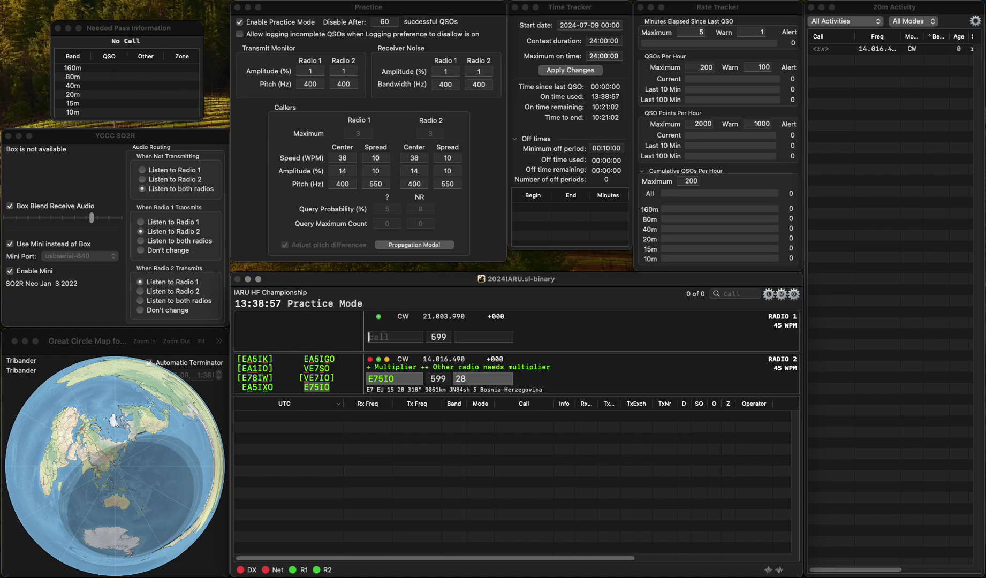
{"action": "type", "text": "OM"}
{"action": "key", "text": "Return"}
{"action": "key", "text": "Return"}
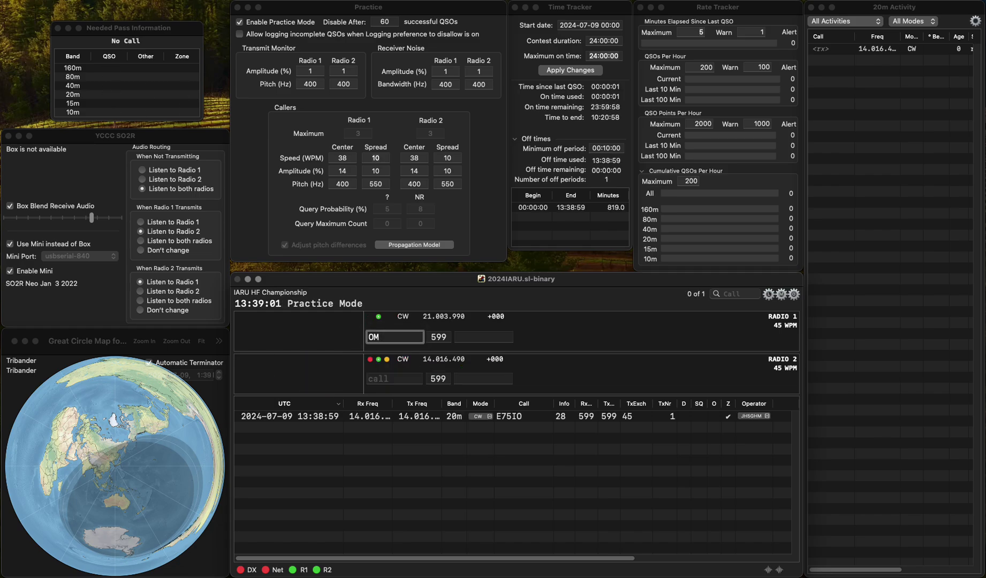
Complete the Radio 1 callsign as OM3BY, correct its prefix to make YO3BY, and log the contact
{"action": "type", "text": "3BY"}
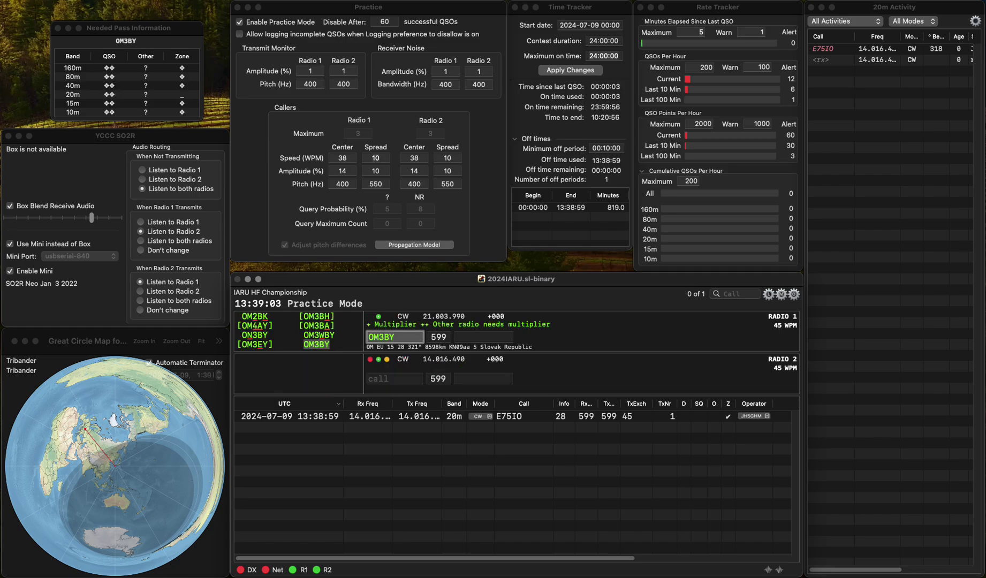
{"action": "key", "text": "Return"}
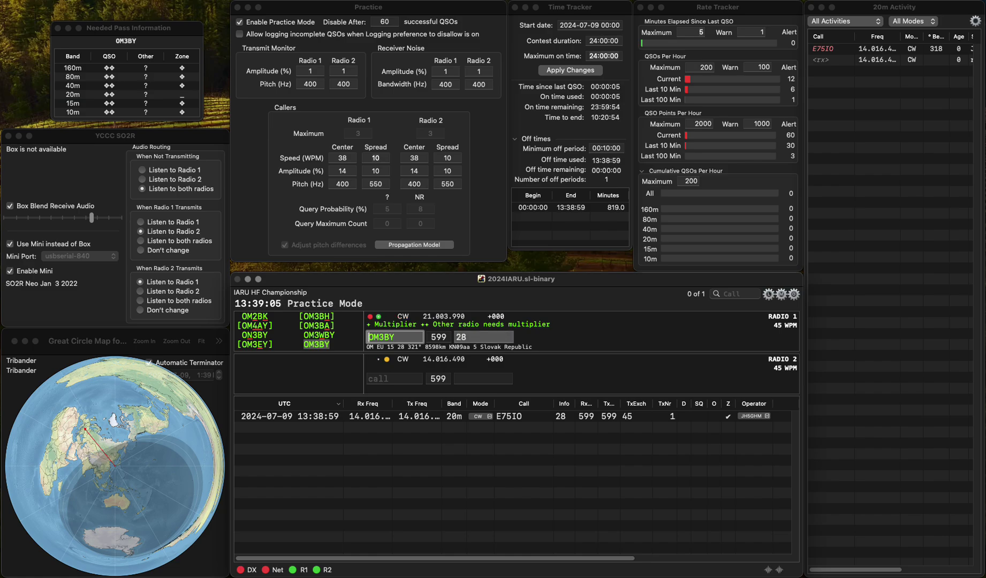
{"action": "key", "text": "Delete"}
{"action": "key", "text": "Delete"}
{"action": "key", "text": "Delete"}
{"action": "type", "text": "YO"}
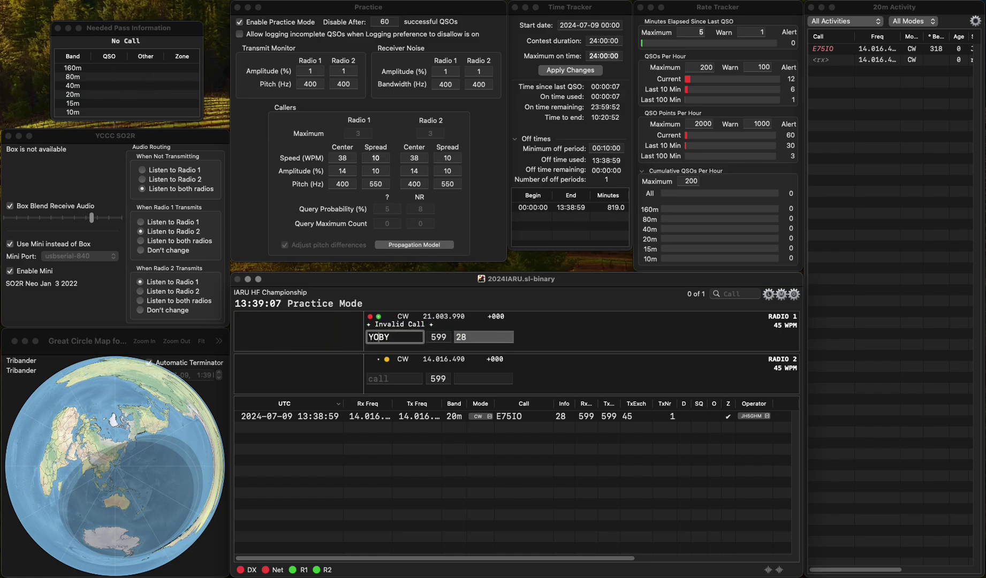
{"action": "type", "text": "3"}
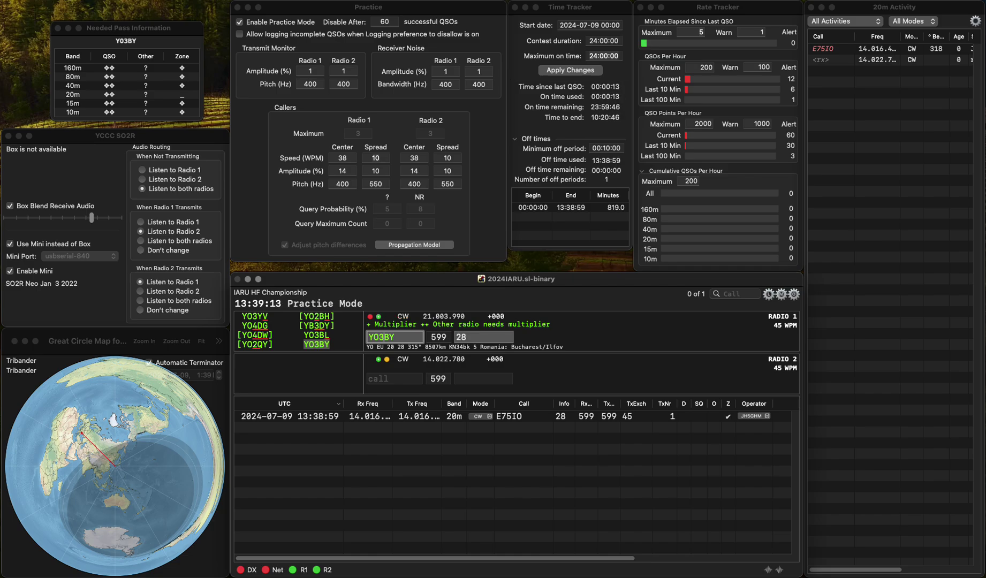
{"action": "key", "text": "Return"}
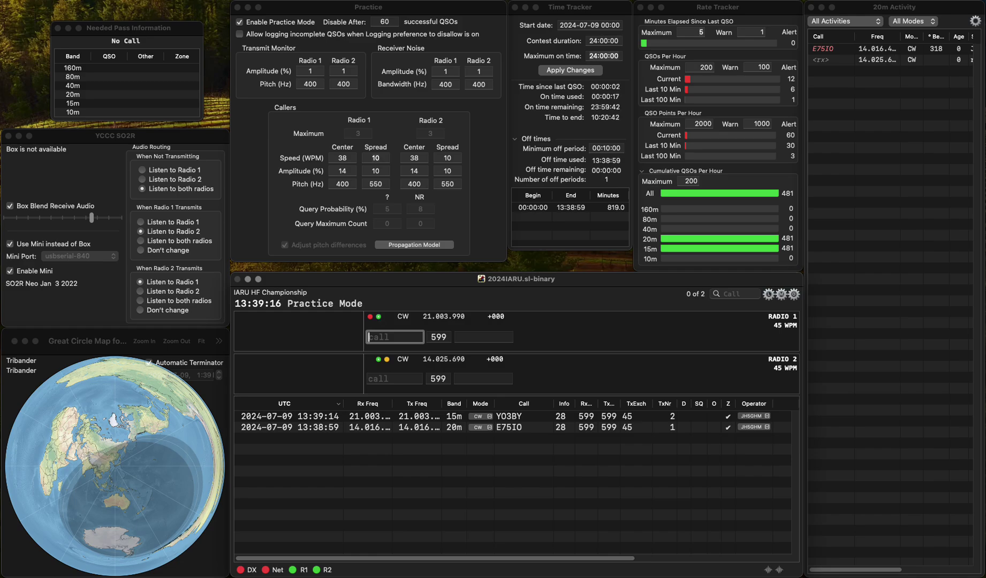
Enter the partial callsign 1MY on Radio 1, complete it as EW1MY, and send the exchange
{"action": "type", "text": "1M"}
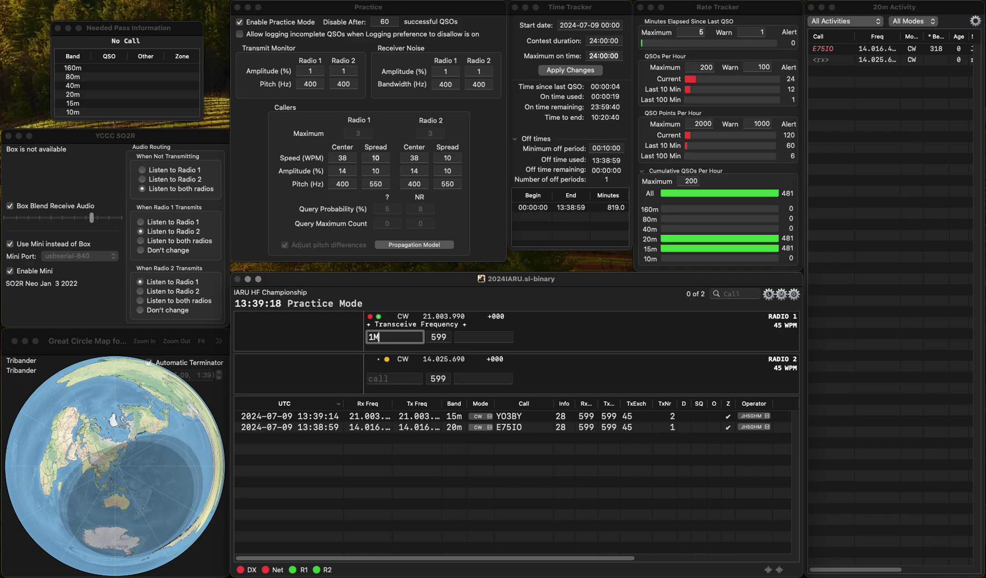
{"action": "type", "text": "Y"}
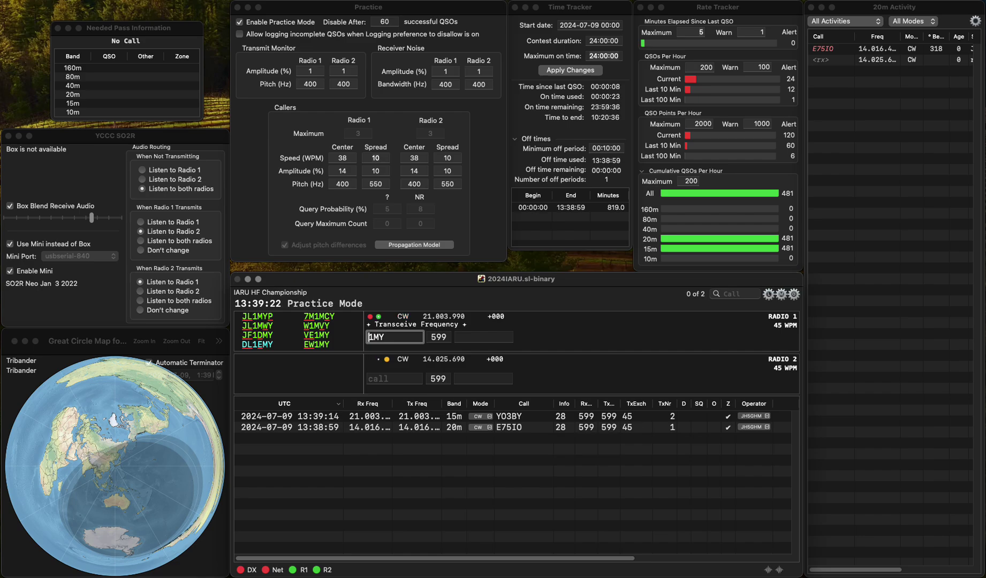
{"action": "type", "text": "EW"}
{"action": "key", "text": "Return"}
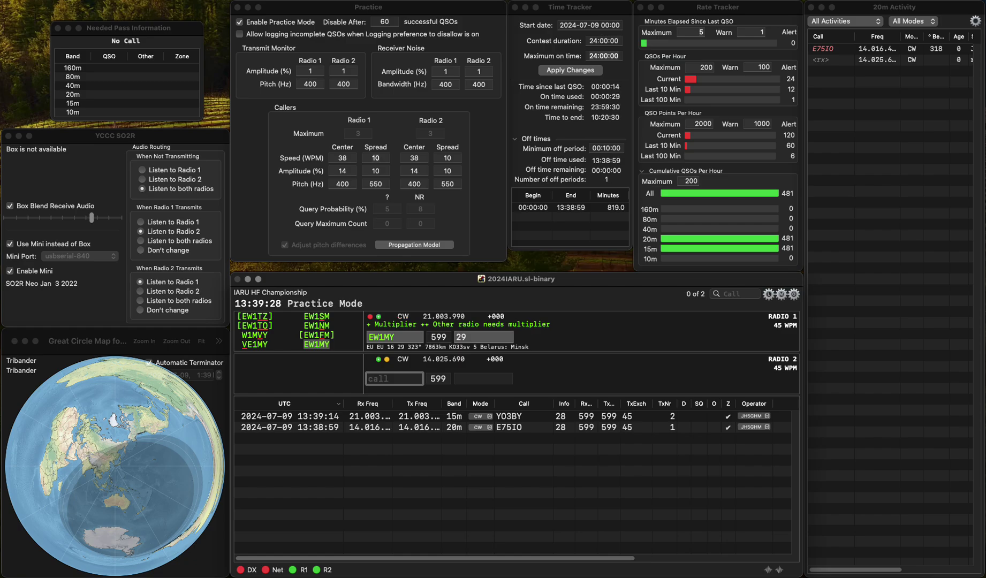
{"action": "type", "text": "G0OJO"}
{"action": "key", "text": "Home"}
{"action": "type", "text": "D"}
{"action": "key", "text": "grave"}
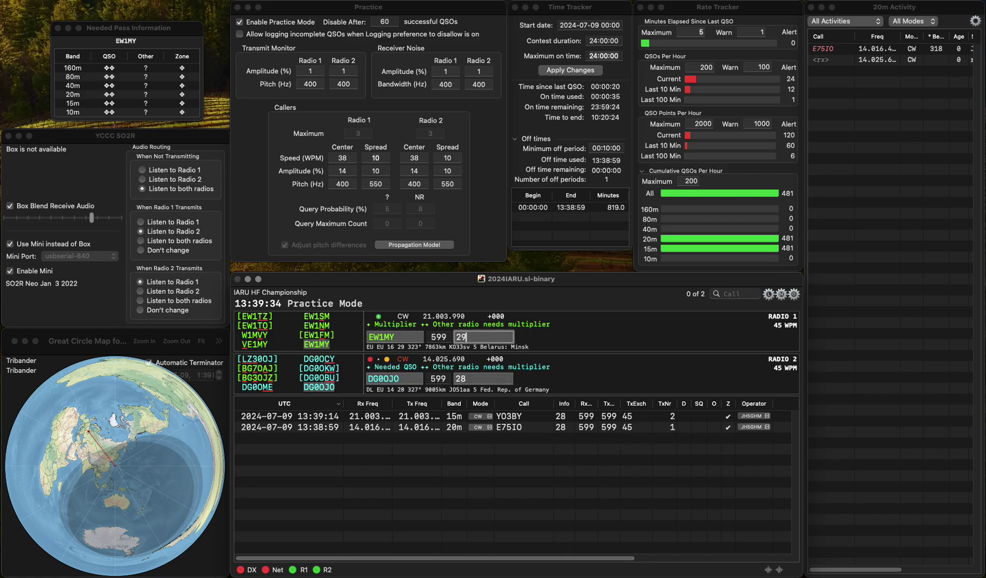
{"action": "key", "text": "Return"}
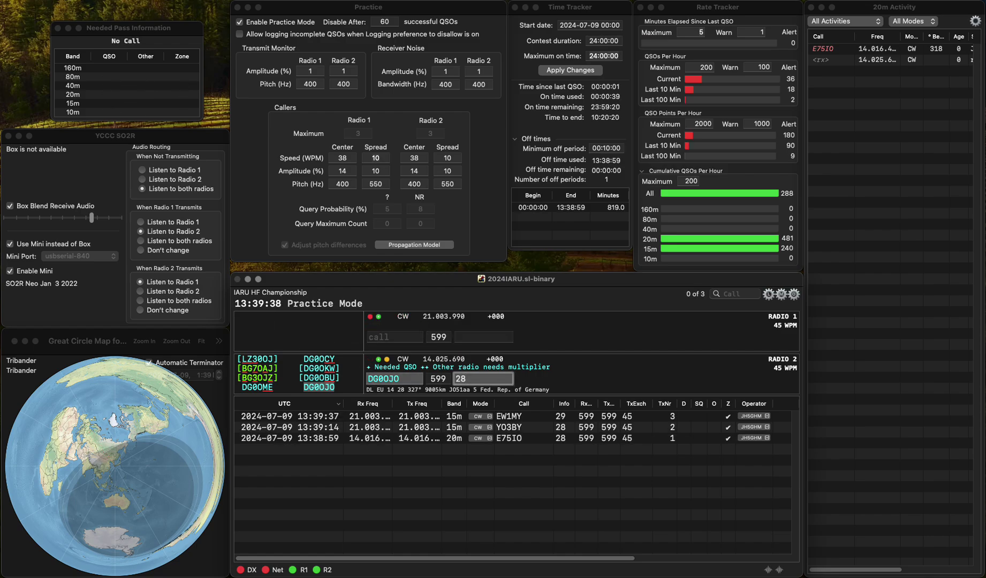
{"action": "key", "text": "Return"}
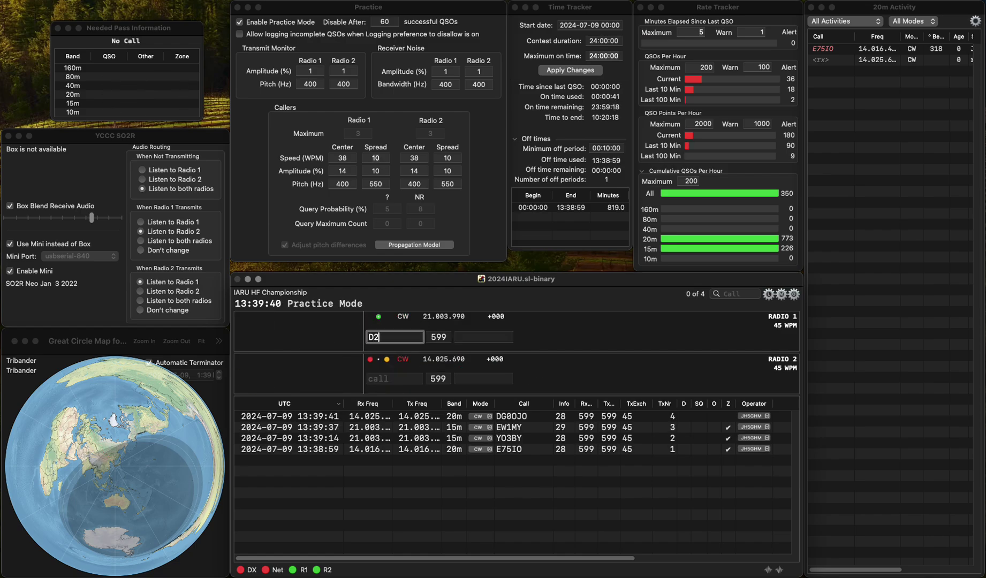
Enter D2HQ on Radio 1, correct it to DF2HQ, and log the contact
{"action": "type", "text": "D2HQ"}
{"action": "key", "text": "Left"}
{"action": "key", "text": "Left"}
{"action": "key", "text": "Left"}
{"action": "type", "text": "F"}
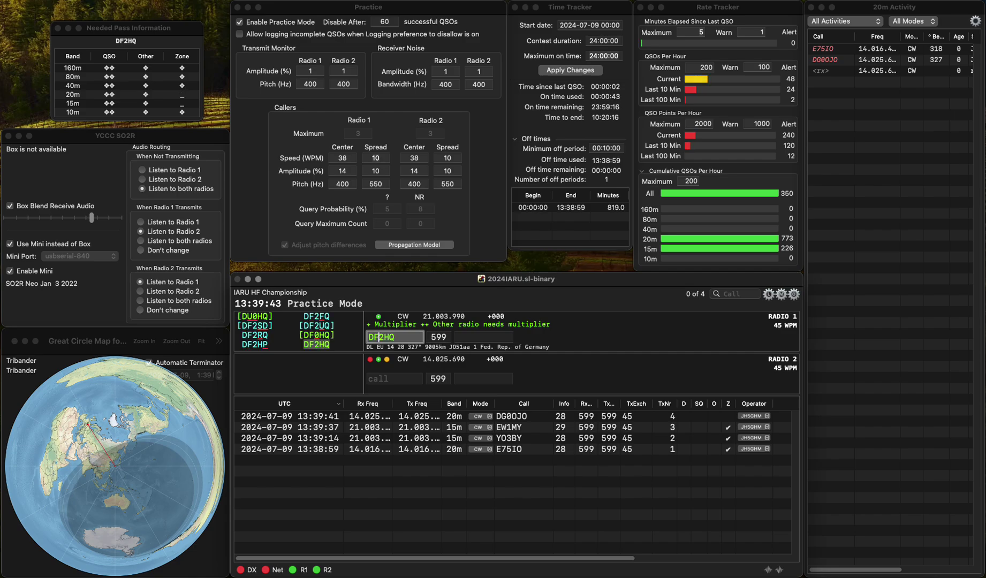
{"action": "key", "text": "Return"}
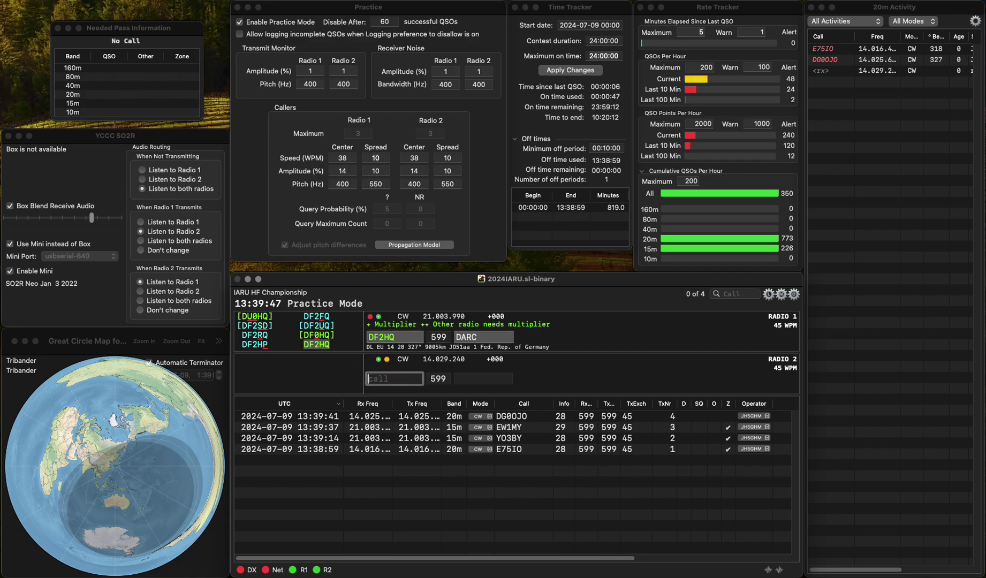
{"action": "left_click", "coordinate": [378, 337]}
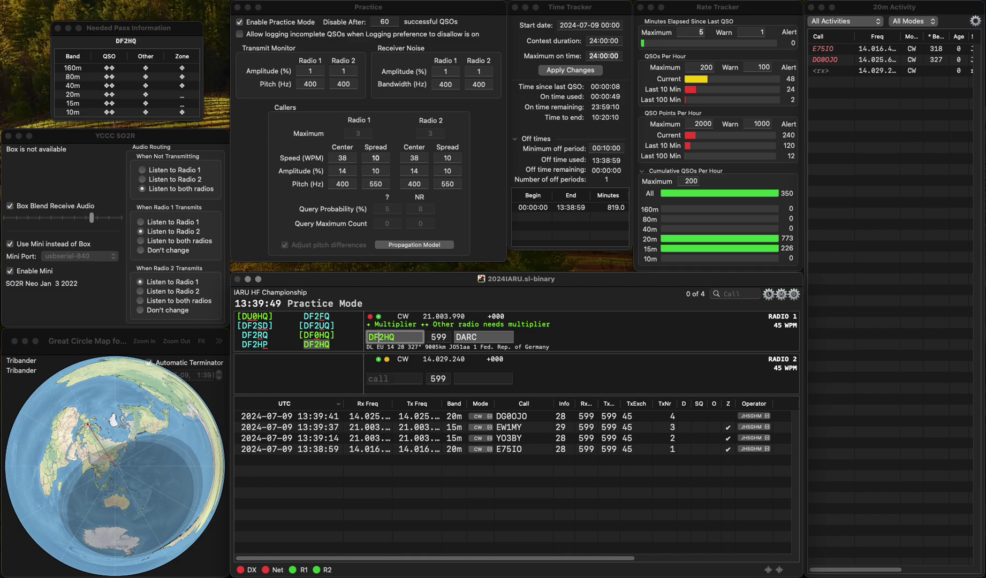
{"action": "key", "text": "Return"}
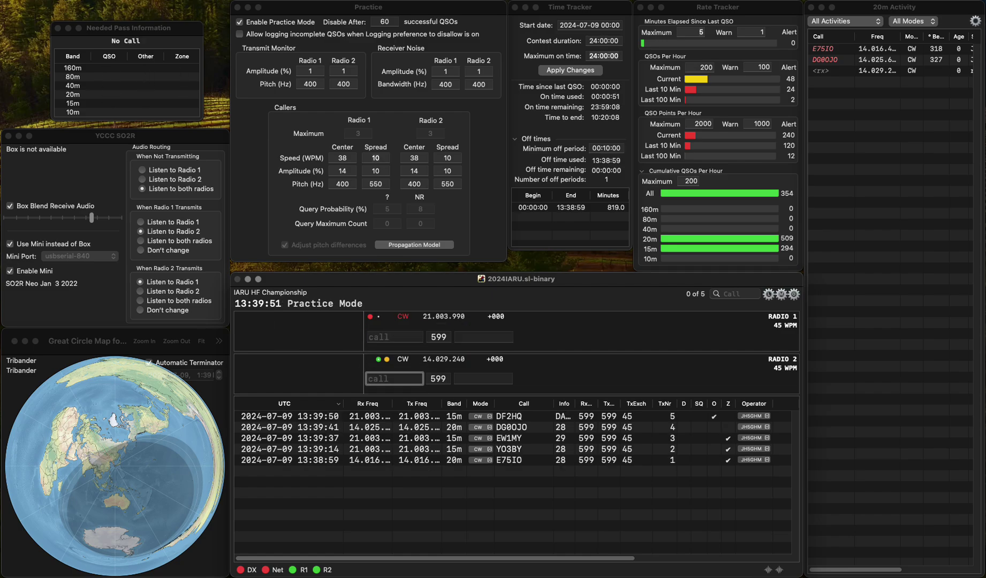
Enter RL6M on Radio 2 and MI0AYR on Radio 1, and log both contacts
{"action": "type", "text": "RL6M"}
{"action": "key", "text": "Return"}
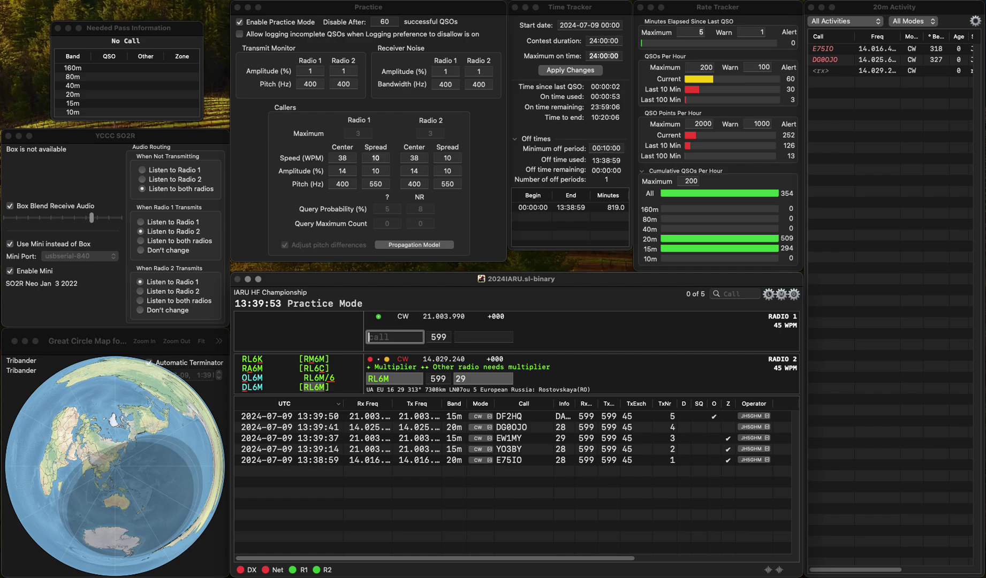
{"action": "type", "text": "MI0AYR"}
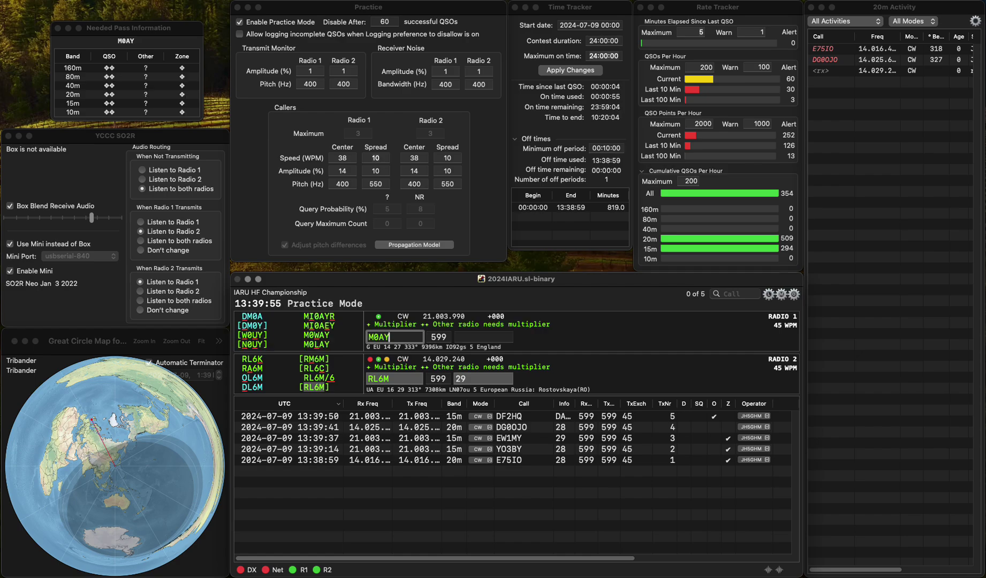
{"action": "key", "text": "super+Left"}
{"action": "key", "text": "Right"}
{"action": "type", "text": "I"}
{"action": "key", "text": "Return"}
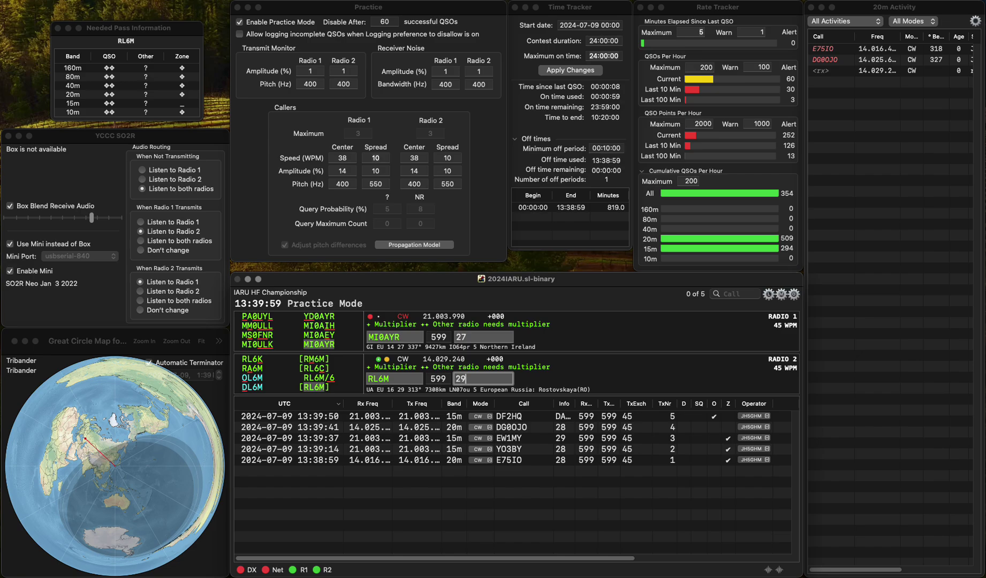
{"action": "key", "text": "Return"}
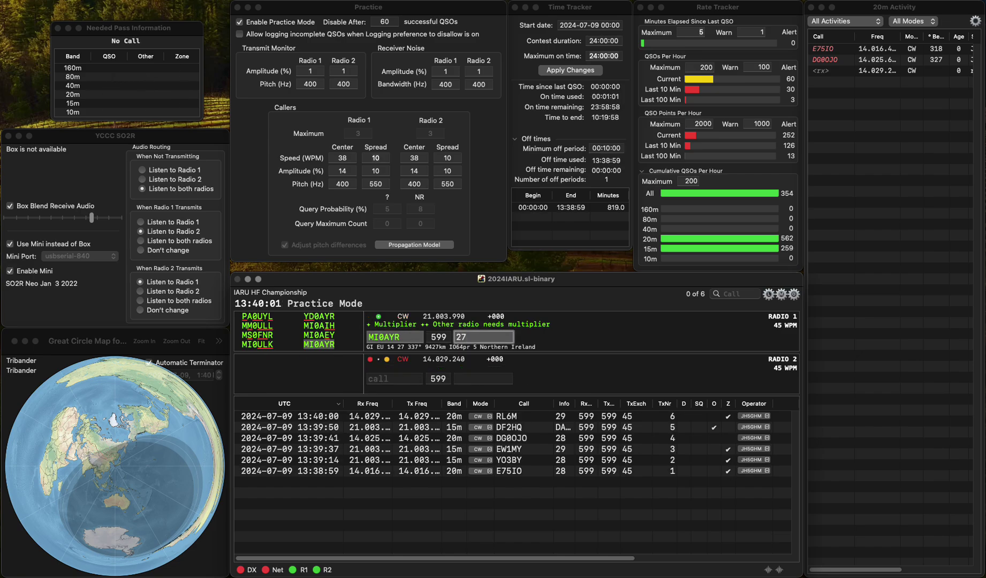
{"action": "key", "text": "Return"}
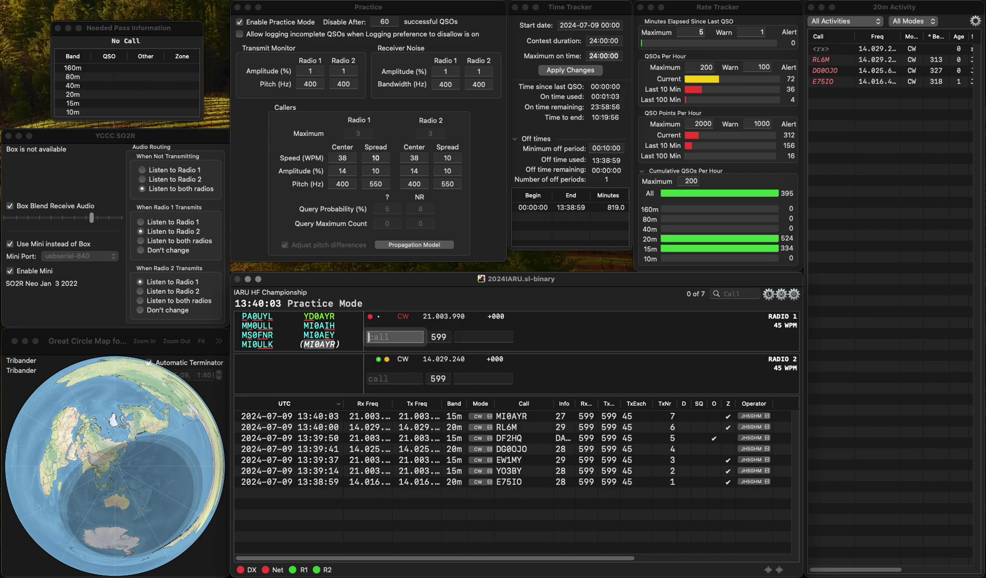
Return to Radio 1, enter KKA, complete the callsign as F6KKA, and send the exchange
{"action": "key", "text": "Down"}
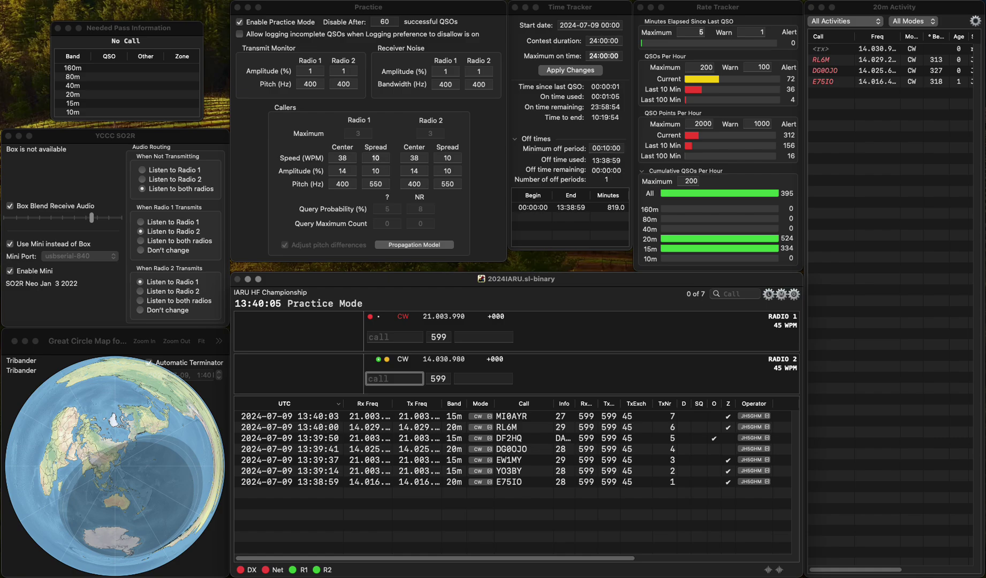
{"action": "key", "text": "backslash"}
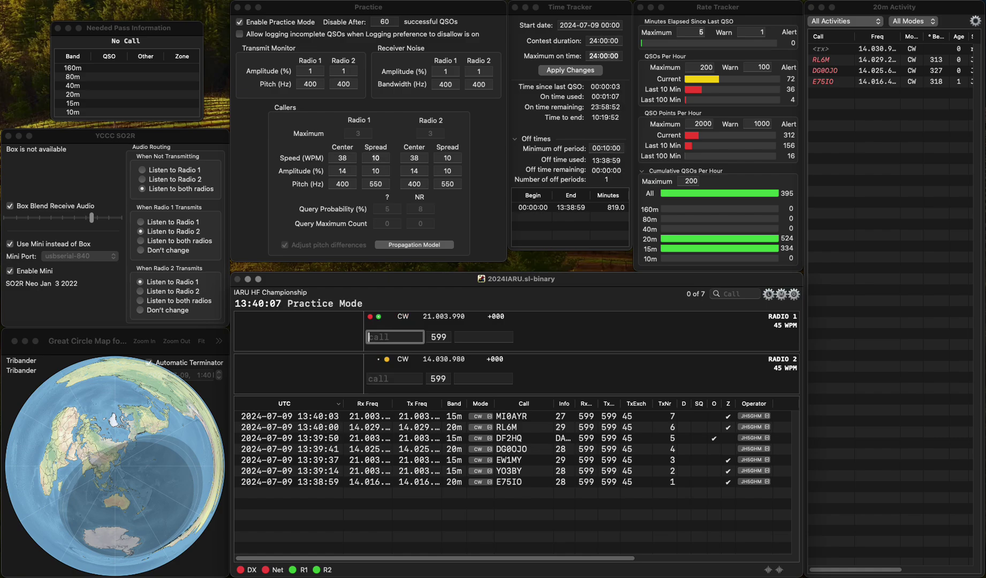
{"action": "type", "text": "KKA"}
{"action": "key", "text": "Home"}
{"action": "type", "text": "F6"}
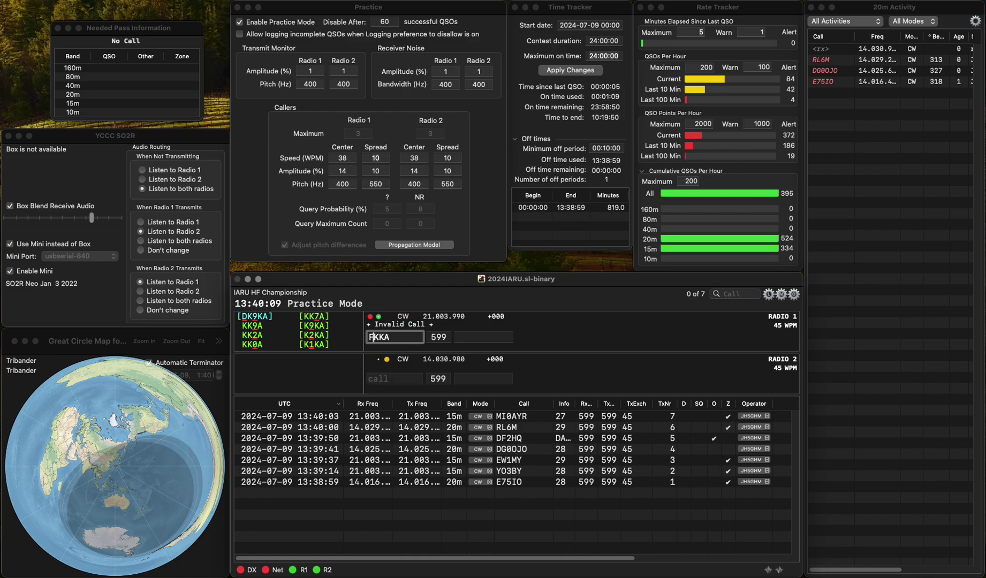
{"action": "key", "text": "Return"}
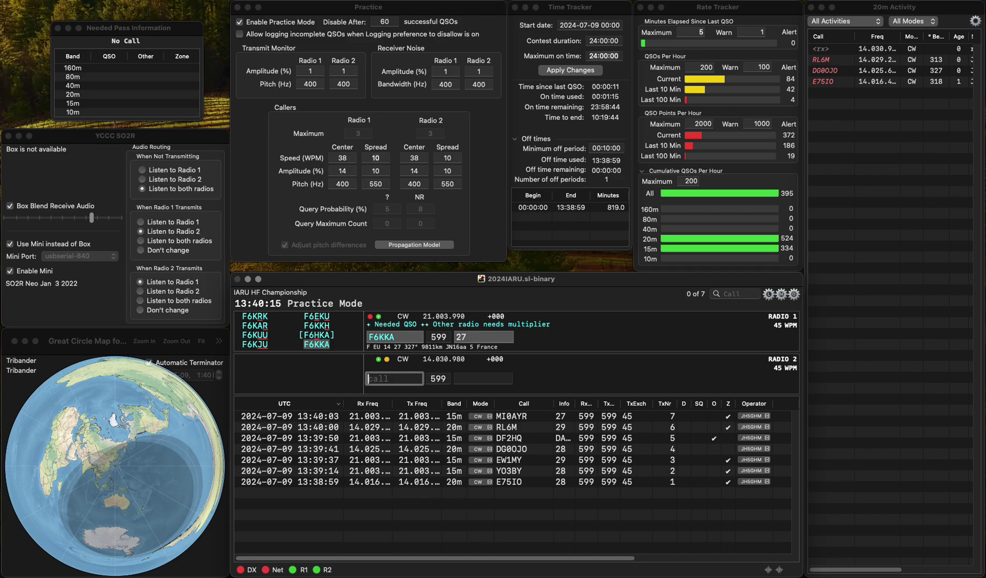
{"action": "type", "text": "9A"}
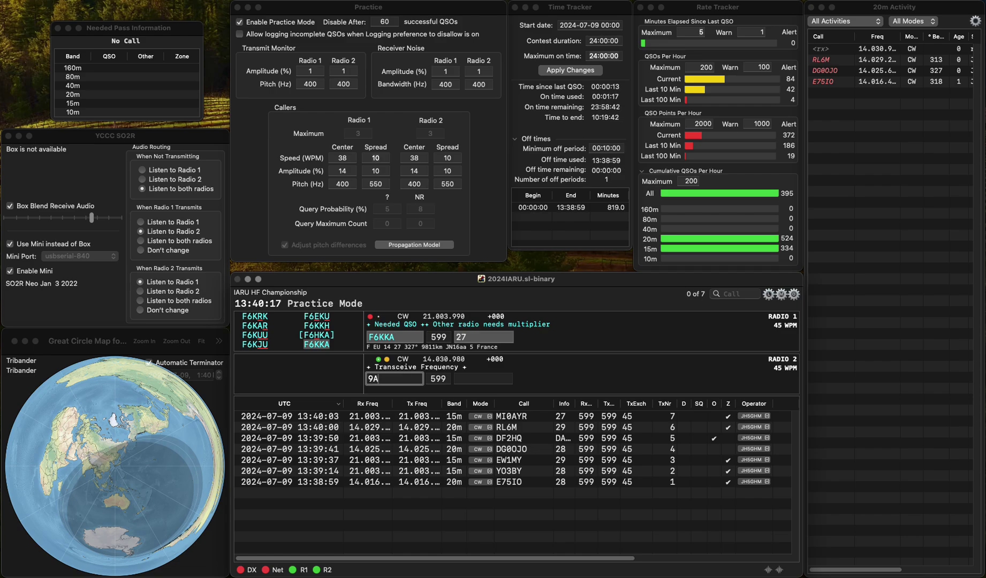
{"action": "type", "text": "/DL4TA"}
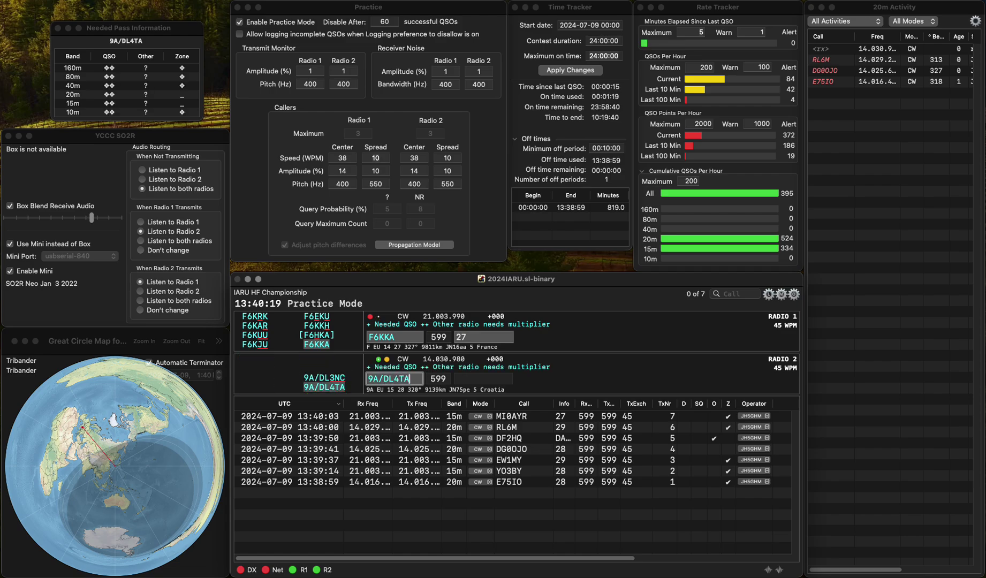
{"action": "key", "text": "Return"}
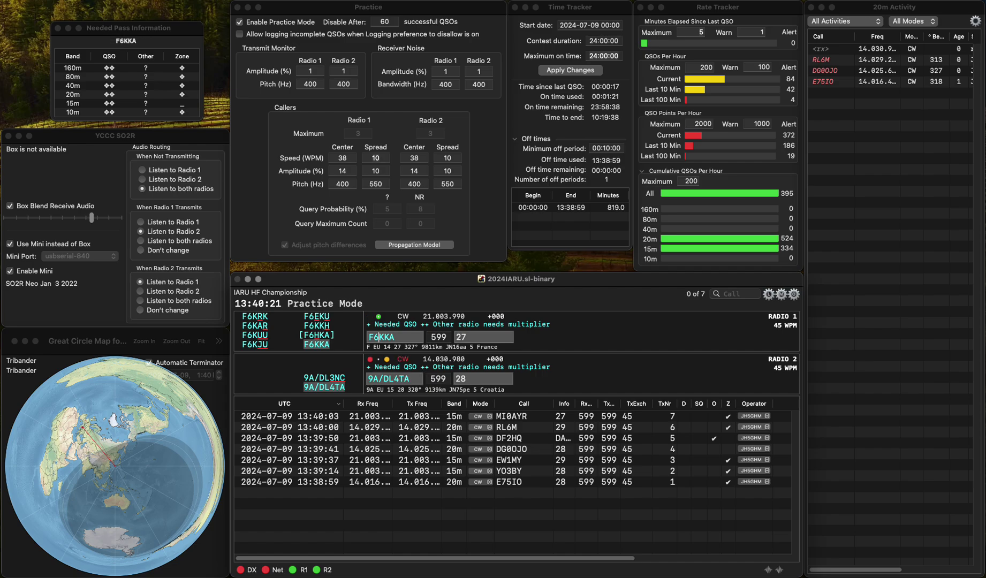
{"action": "key", "text": "Tab"}
{"action": "key", "text": "Return"}
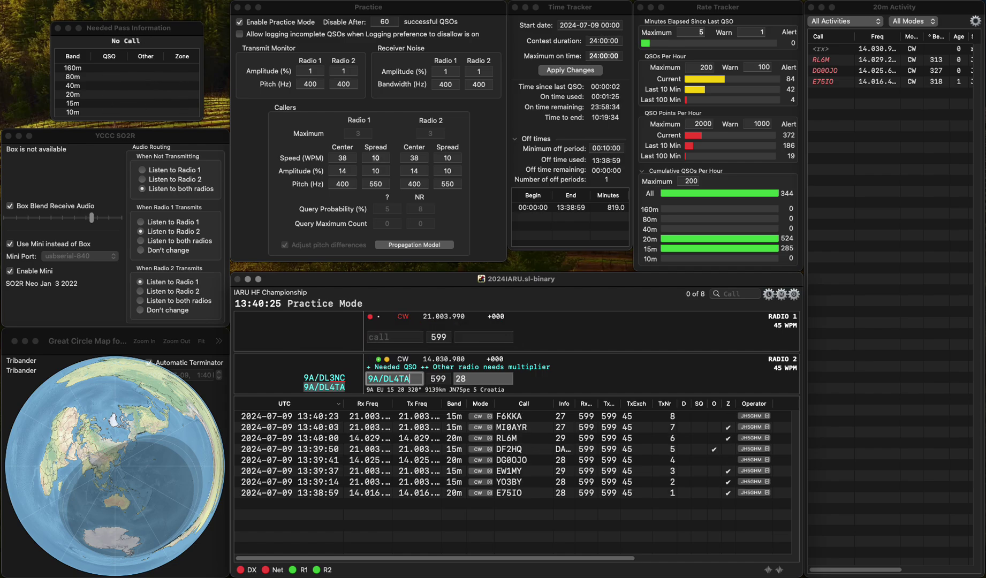
{"action": "key", "text": "Up"}
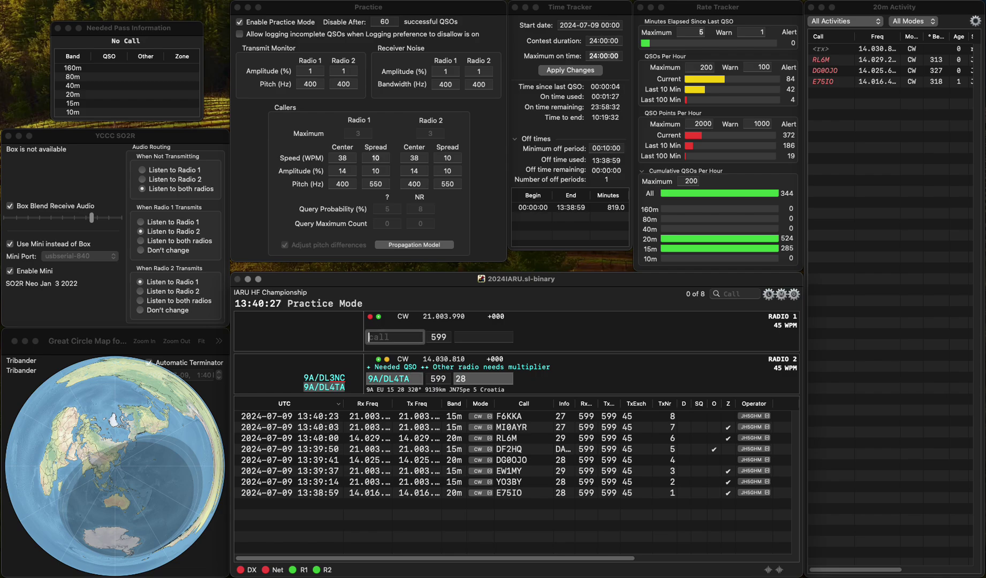
{"action": "key", "text": "Return"}
{"action": "key", "text": "Down"}
{"action": "key", "text": "Return"}
Enter RK3IXB on Radio 1 and send the exchange
{"action": "type", "text": "R"}
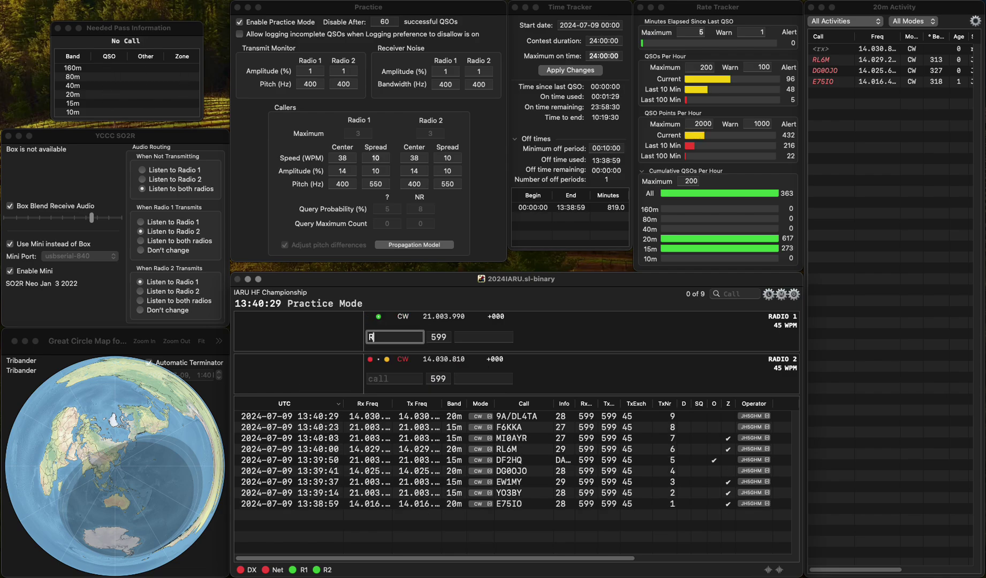
{"action": "type", "text": "K3IXB"}
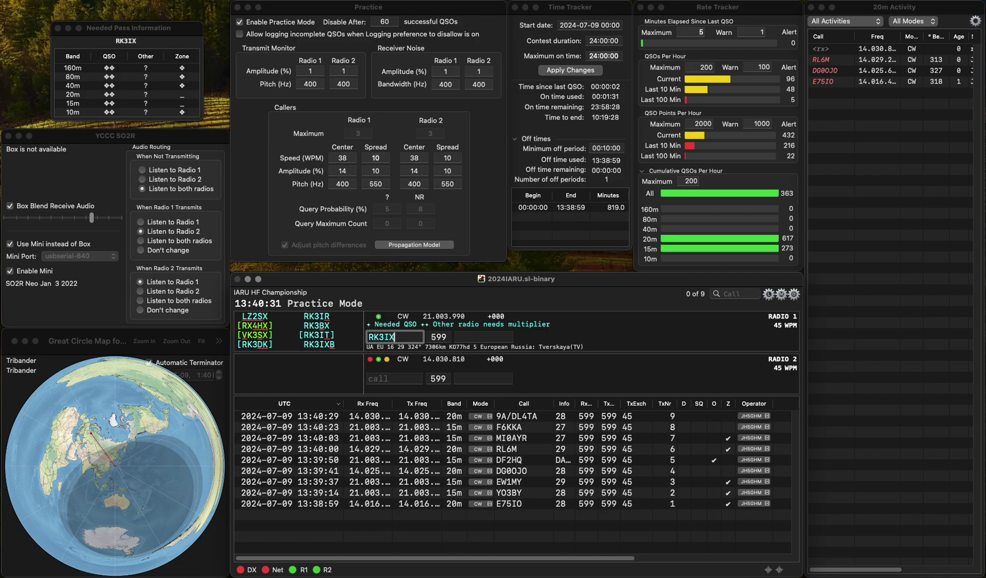
{"action": "key", "text": "Return"}
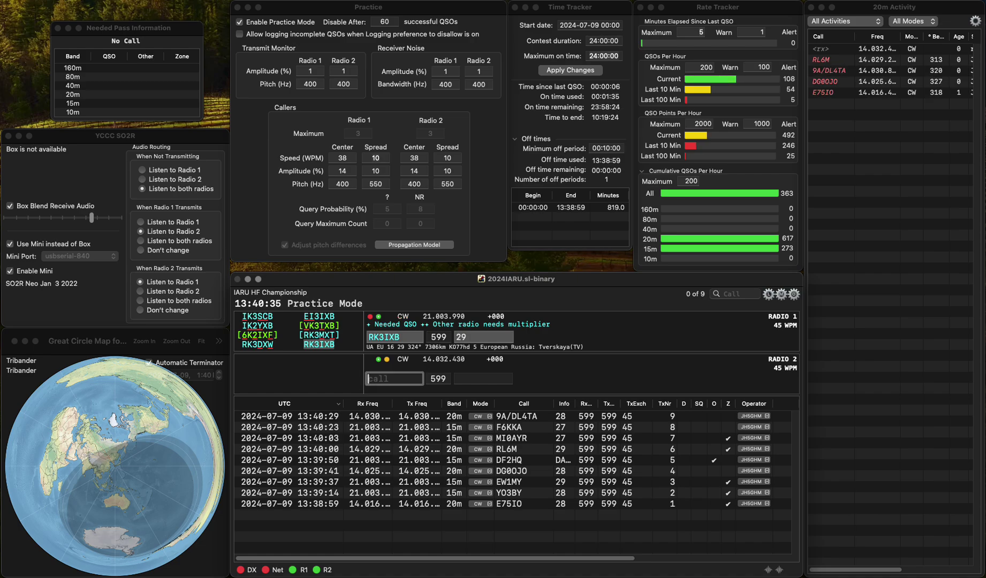
{"action": "key", "text": "Up"}
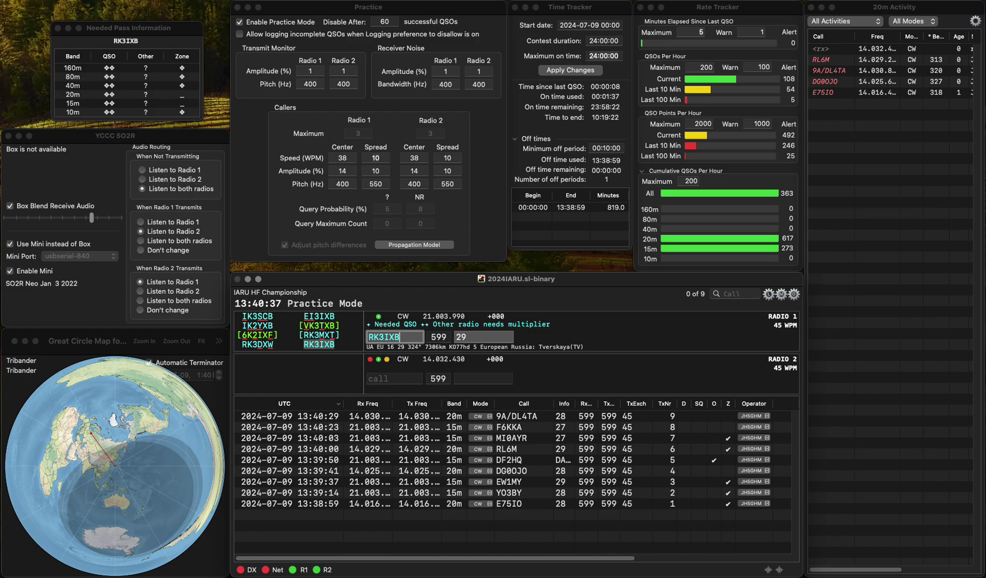
{"action": "key", "text": "Return"}
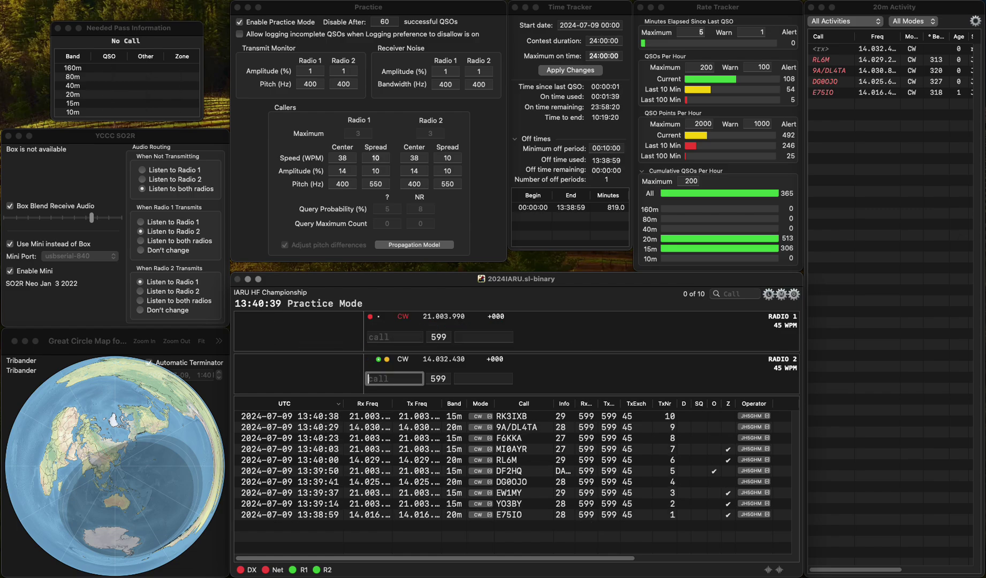
{"action": "key", "text": "Up"}
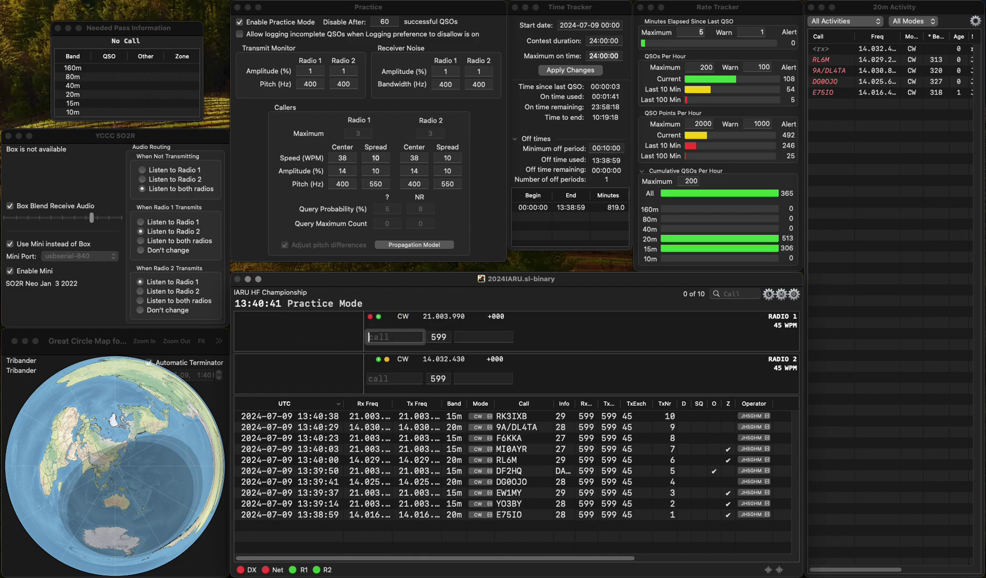
{"action": "type", "text": "EBOH"}
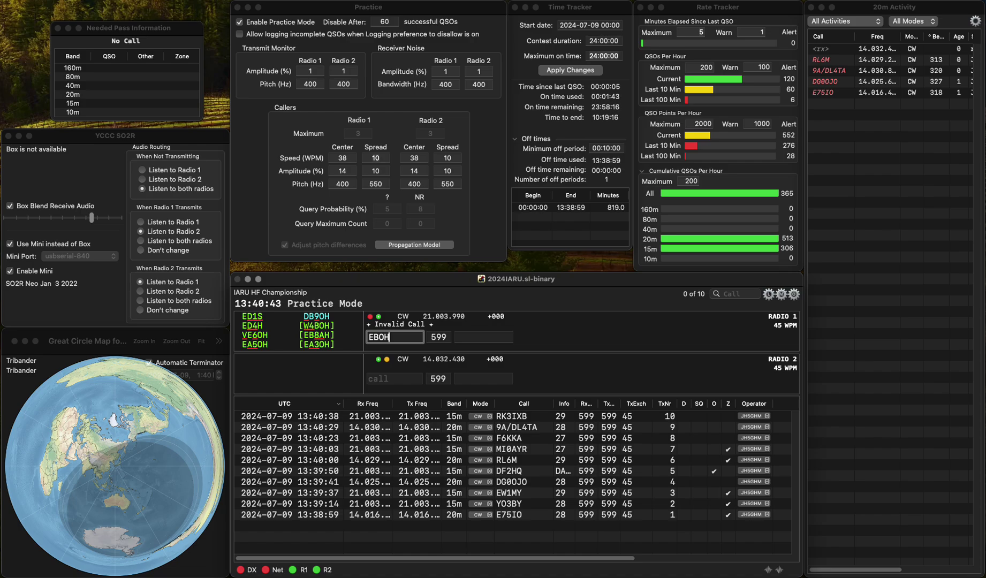
{"action": "key", "text": "BackSpace"}
{"action": "key", "text": "BackSpace"}
{"action": "key", "text": "BackSpace"}
{"action": "key", "text": "BackSpace"}
Enter B8HQ on Radio 1, send the exchange, and log the contact with CRAC as the received exchange
{"action": "type", "text": "B"}
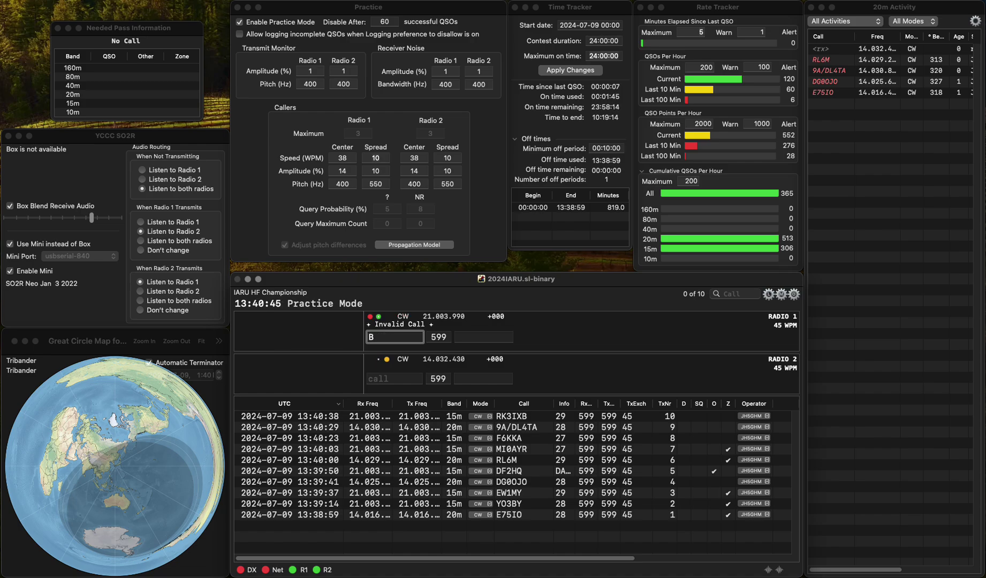
{"action": "type", "text": "8HQ"}
{"action": "key", "text": "Return"}
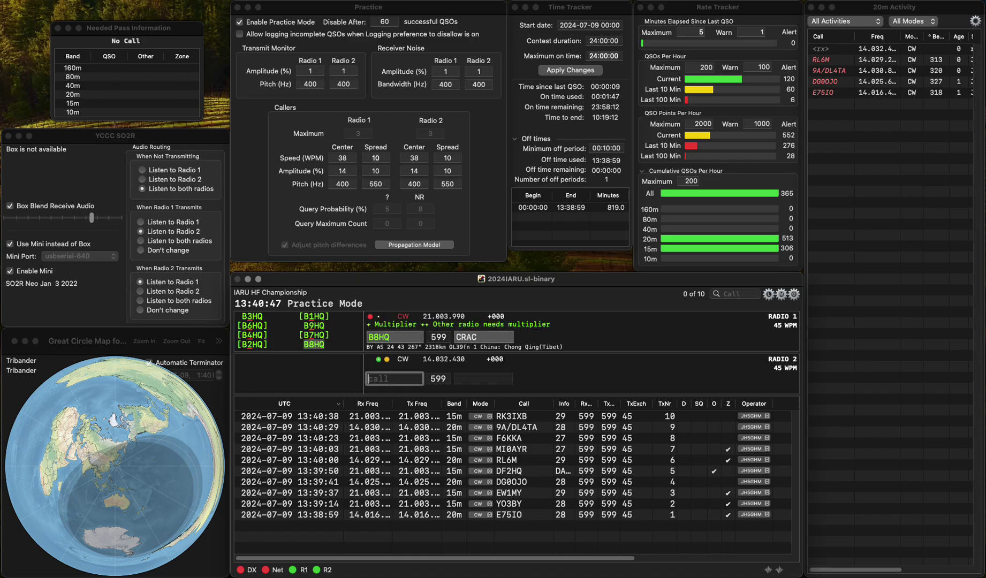
{"action": "key", "text": "Up"}
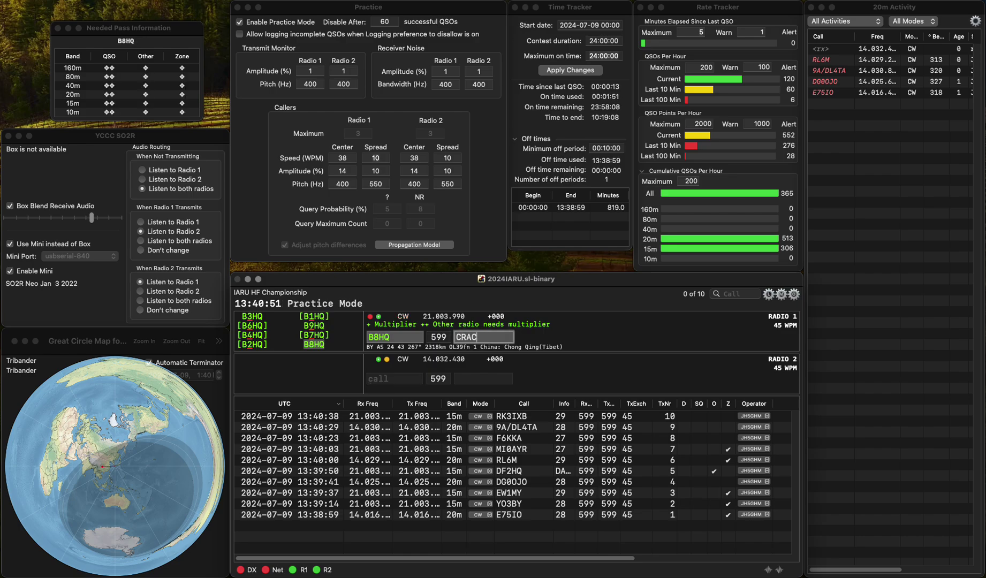
{"action": "key", "text": "Return"}
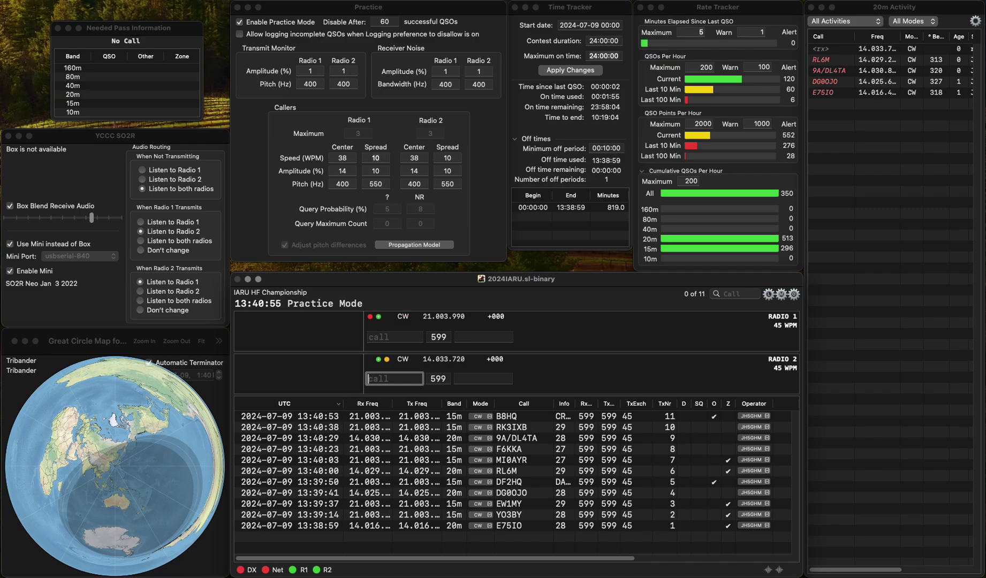
Enter SANT on Radio 1, correct the callsign to IS0ANT, and send the exchange
{"action": "key", "text": "Up"}
{"action": "type", "text": "SANT"}
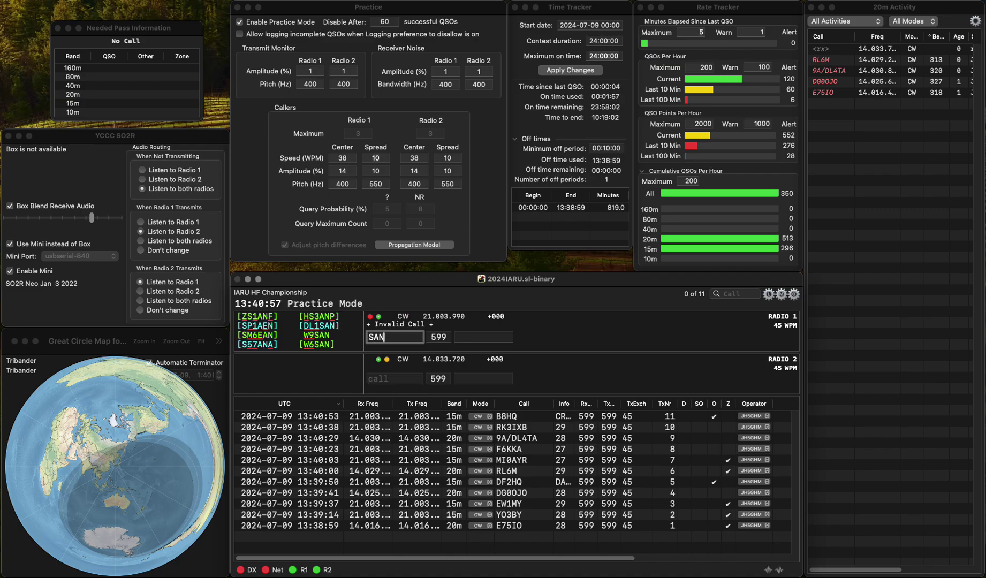
{"action": "key", "text": "Left"}
{"action": "key", "text": "Left"}
{"action": "key", "text": "Left"}
{"action": "key", "text": "Left"}
{"action": "key", "text": "Right"}
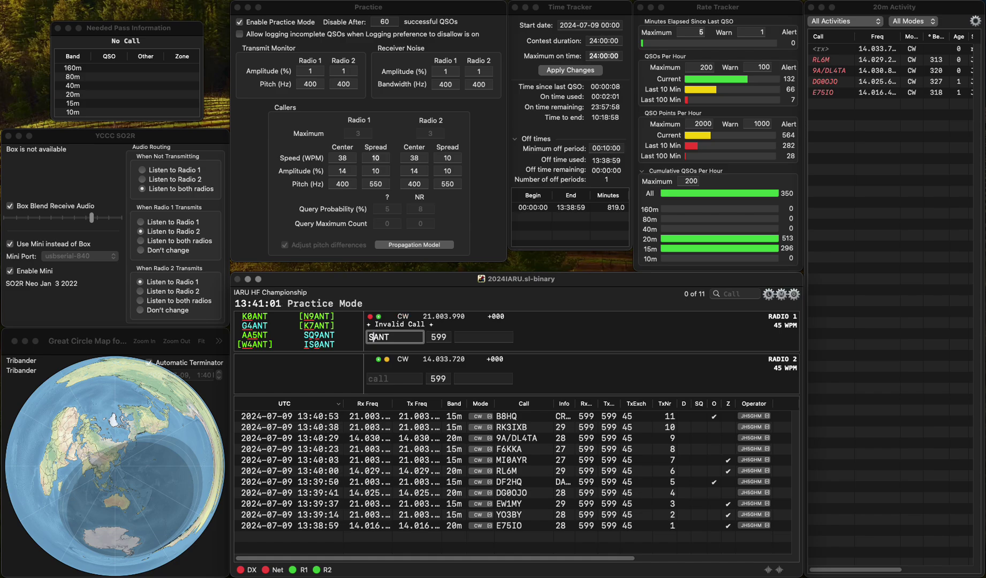
{"action": "key", "text": "BackSpace"}
{"action": "type", "text": "IS0"}
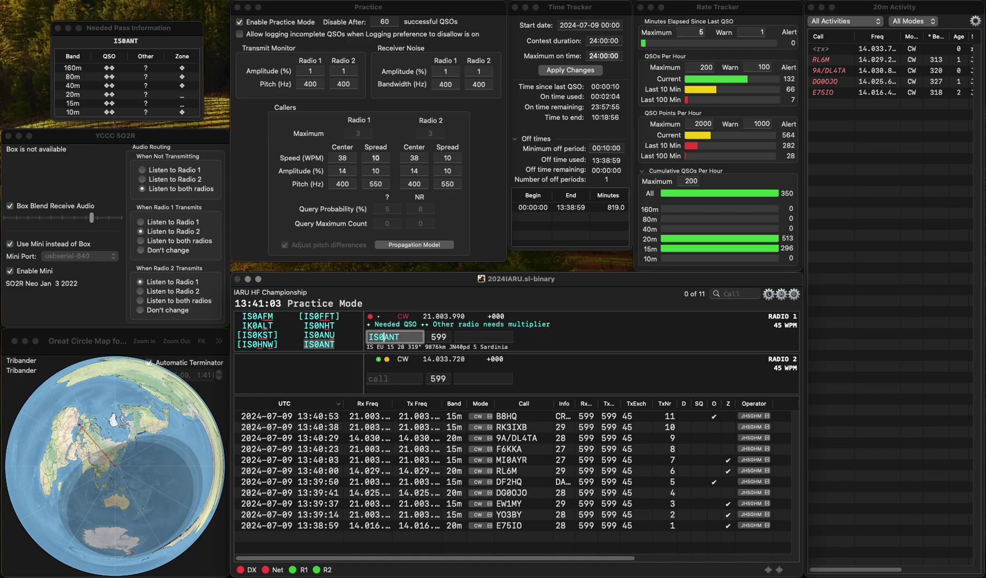
{"action": "key", "text": "Return"}
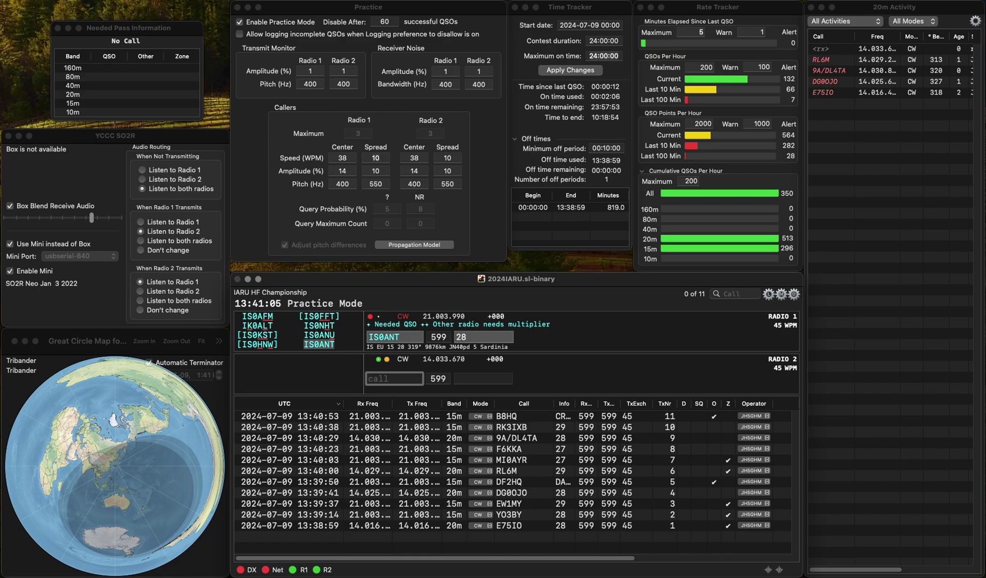
{"action": "type", "text": "MHA"}
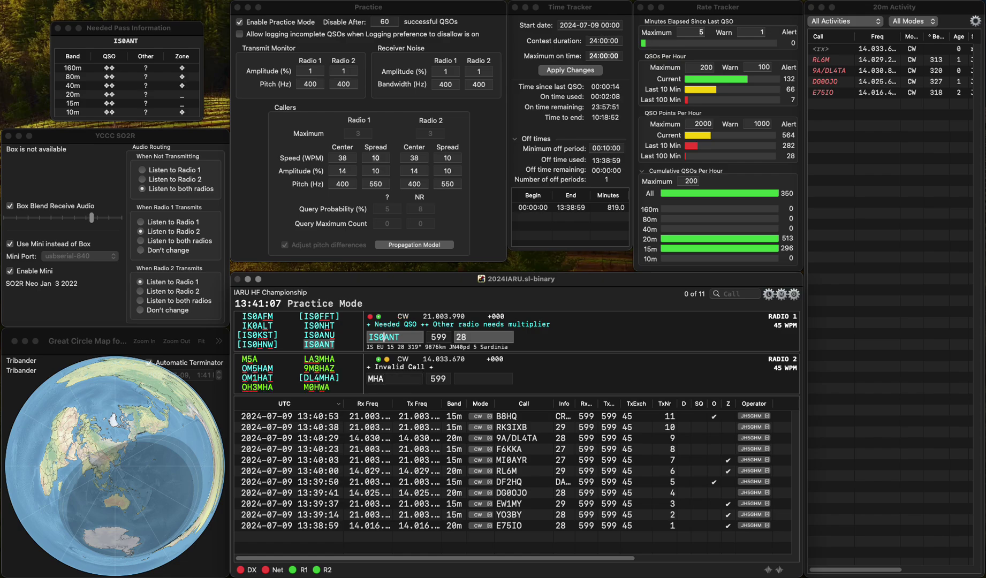
{"action": "key", "text": "Return"}
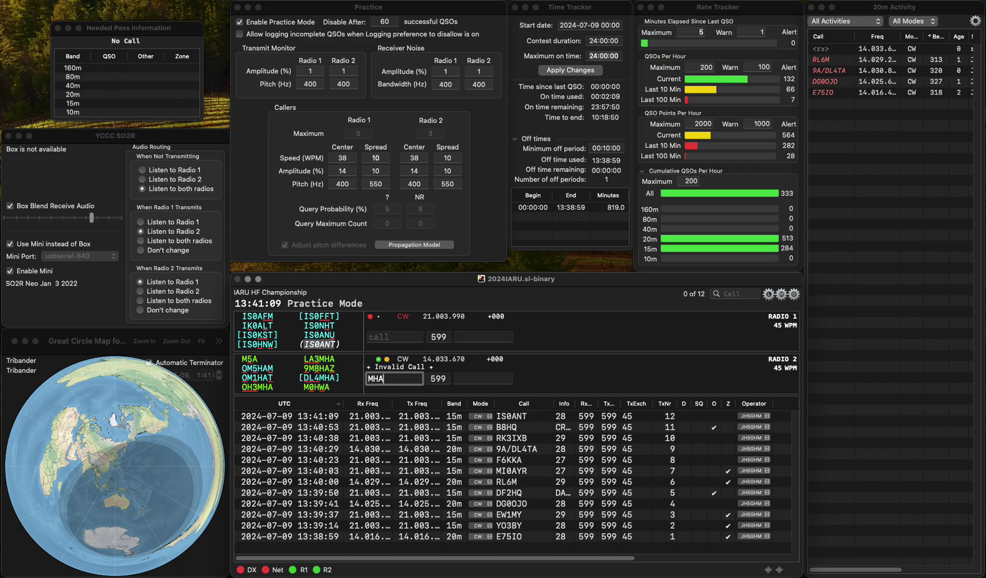
Return to Radio 1, enter the portable callsign ES1O/2, and send the exchange
{"action": "key", "text": "Up"}
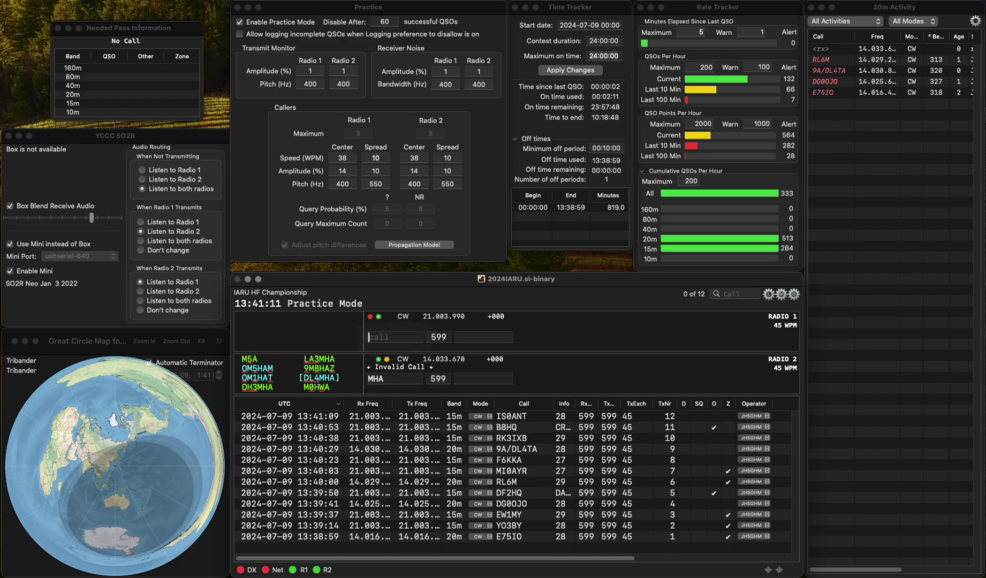
{"action": "type", "text": "ES1"}
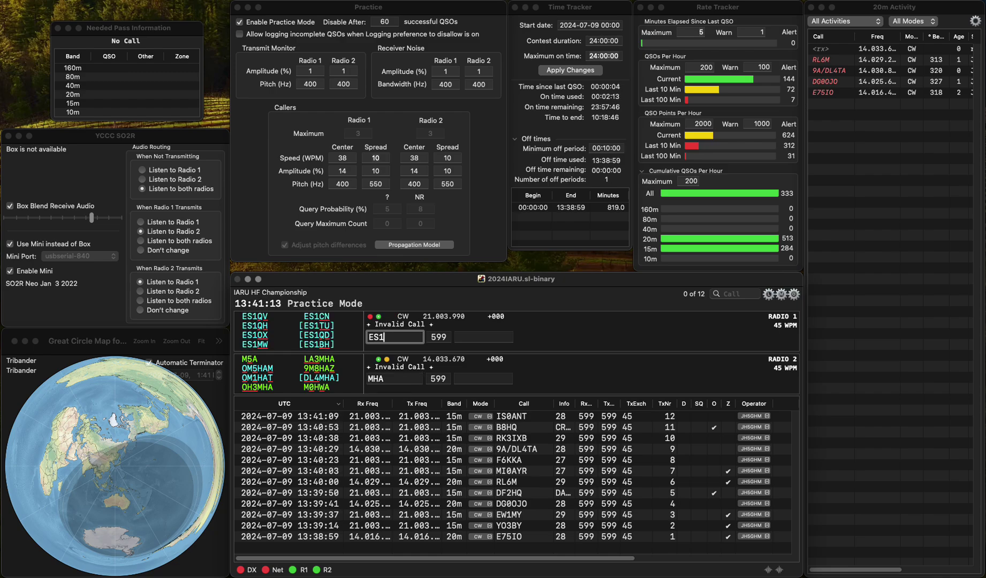
{"action": "type", "text": "0/2"}
{"action": "key", "text": "Return"}
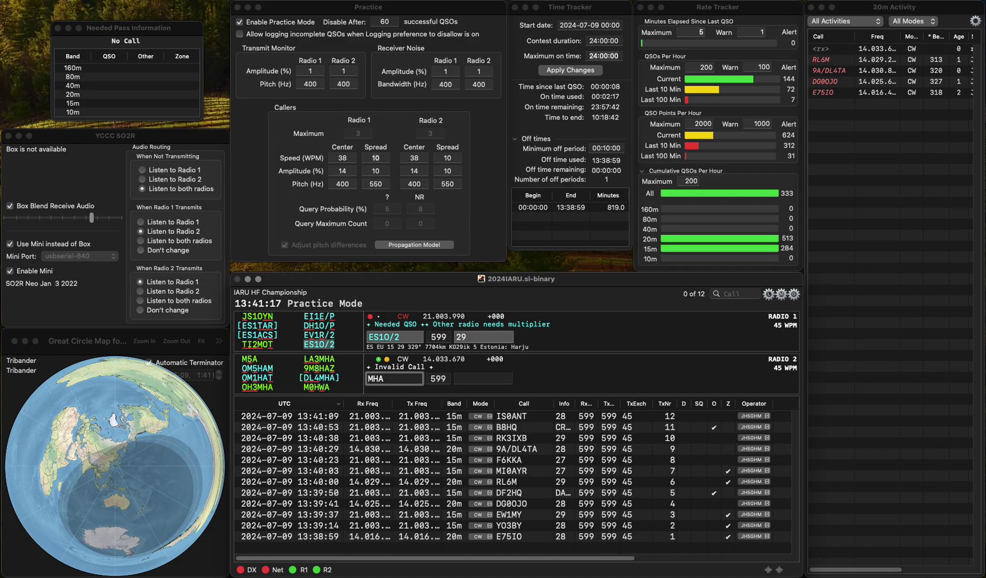
Complete the Radio 2 callsign as OH3MHA and answer the station, and log the pending ES1O/2 contact on Radio 1
{"action": "type", "text": "OH3"}
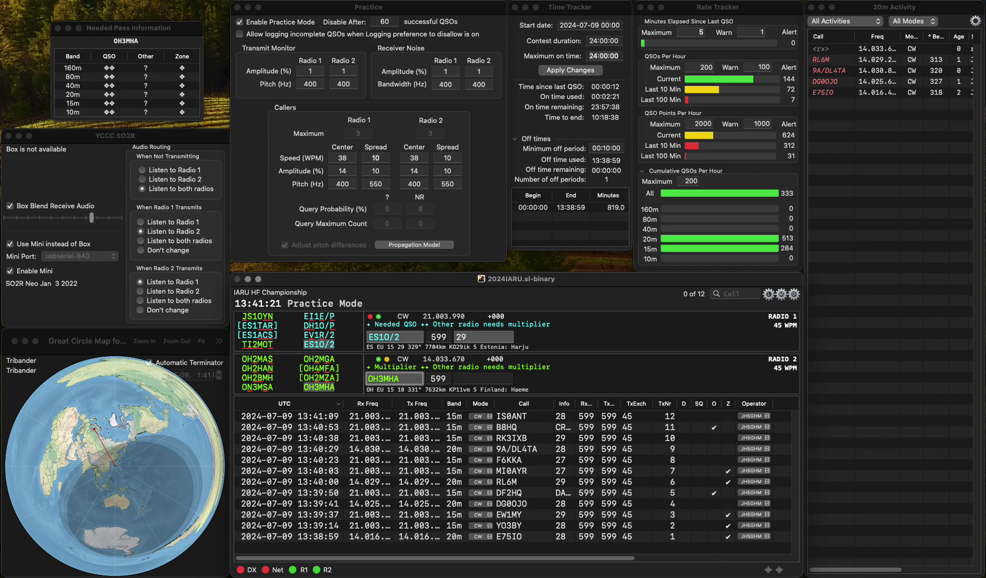
{"action": "key", "text": "Return"}
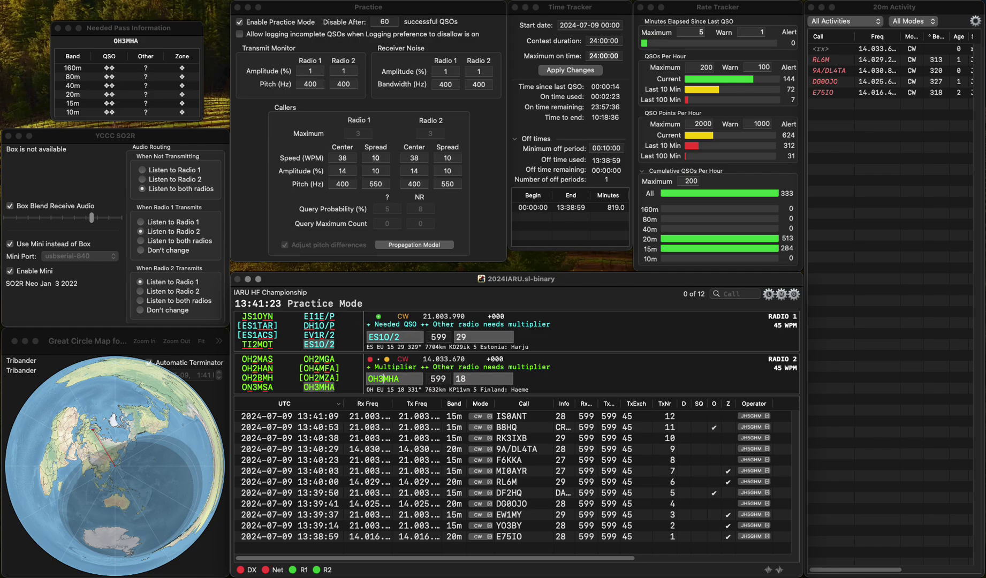
{"action": "key", "text": "Return"}
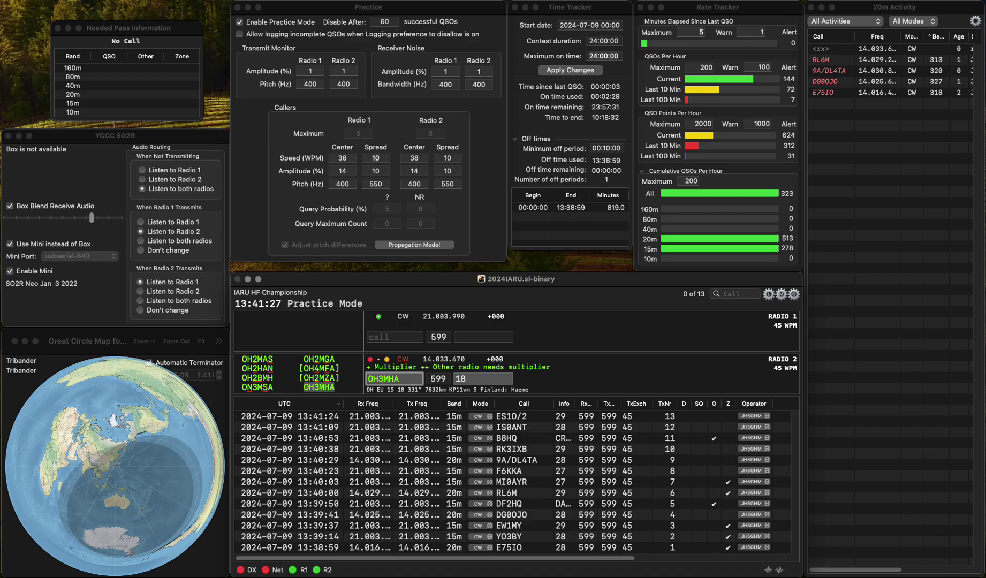
Answer OK2AK on Radio 1 and log the OH3MHA contact on Radio 2 together with the OK2AK contact
{"action": "type", "text": "OK2AK"}
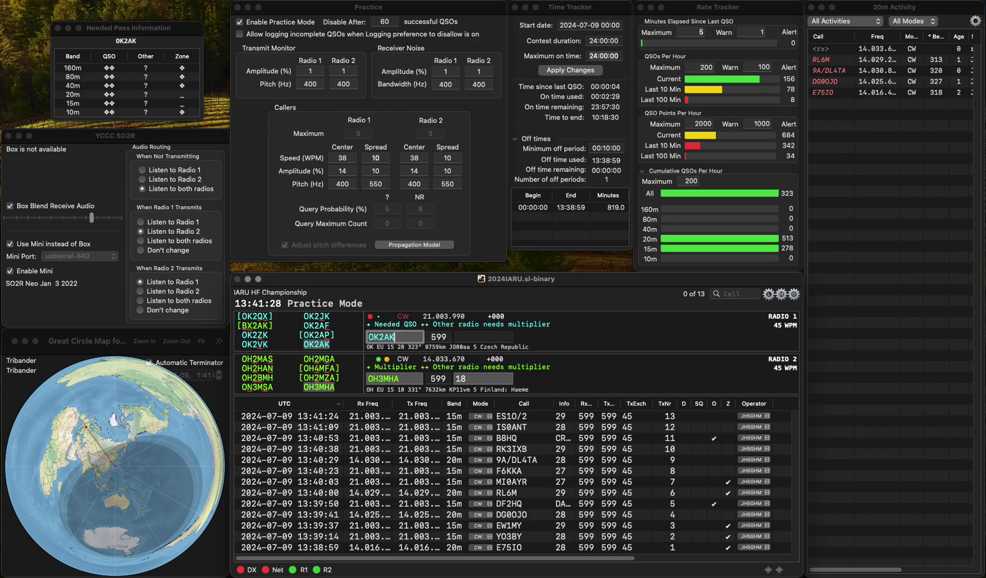
{"action": "key", "text": "Return"}
{"action": "key", "text": "Tab"}
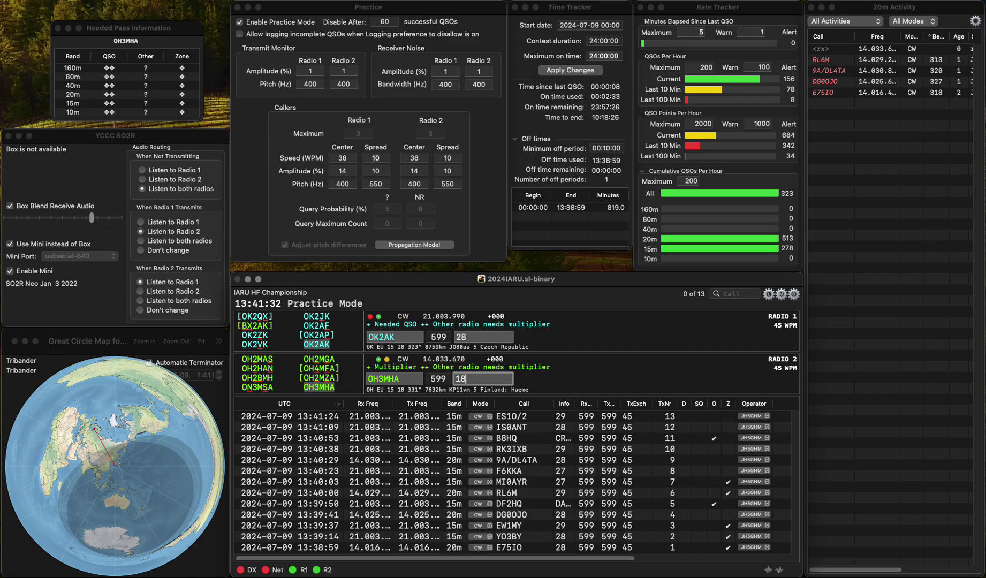
{"action": "key", "text": "Return"}
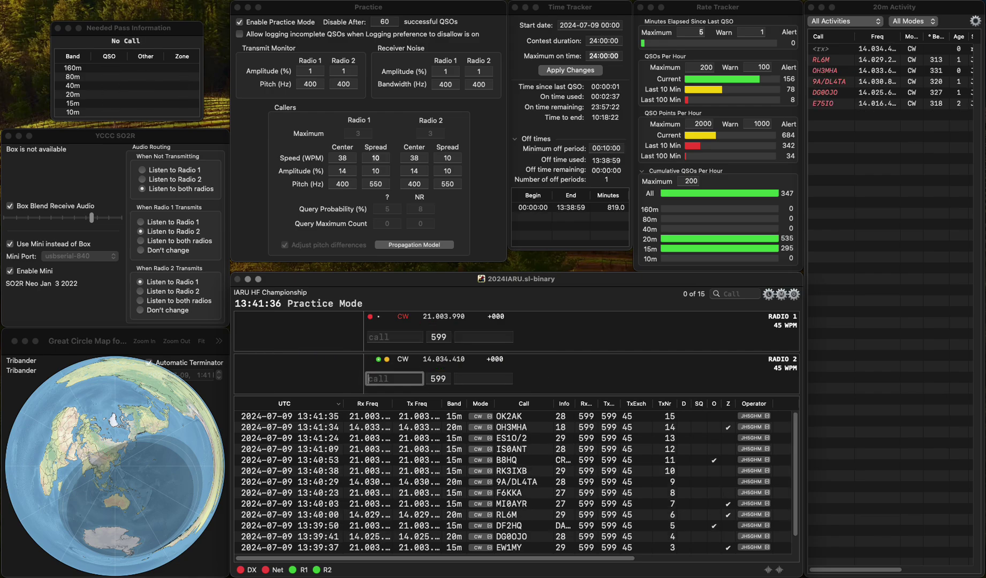
Enter DL7TW on Radio 1, correct the callsign to DJ7TW, and send the exchange
{"action": "left_click", "coordinate": [368, 336]}
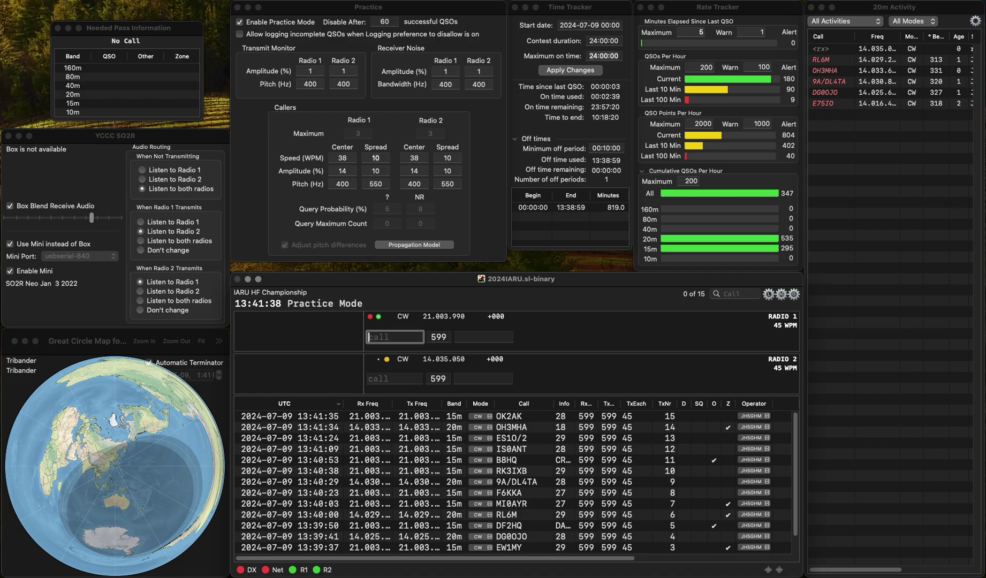
{"action": "type", "text": "T"}
{"action": "key", "text": "BackSpace"}
{"action": "type", "text": "DL7T"}
{"action": "type", "text": "W"}
{"action": "key", "text": "Home"}
{"action": "key", "text": "Right"}
{"action": "key", "text": "Right"}
{"action": "key", "text": "BackSpace"}
{"action": "type", "text": "J"}
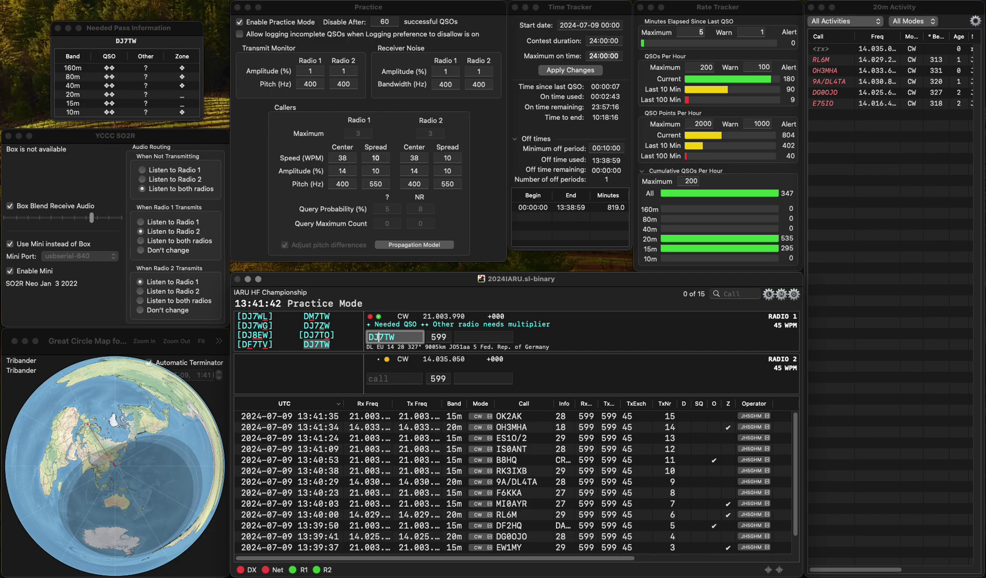
{"action": "key", "text": "Return"}
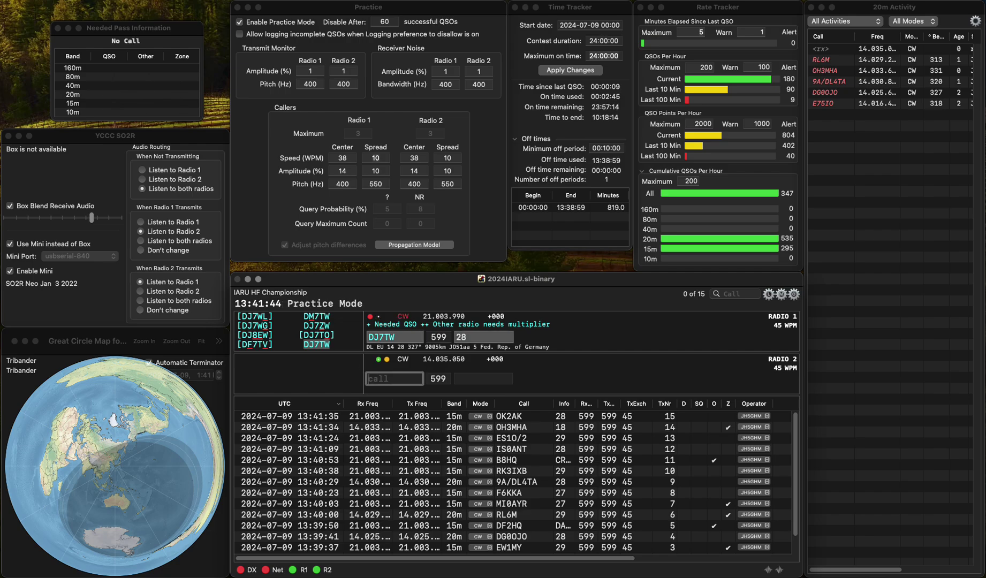
Enter LZ3RM on Radio 2 and answer the station
{"action": "type", "text": "LZ3RM"}
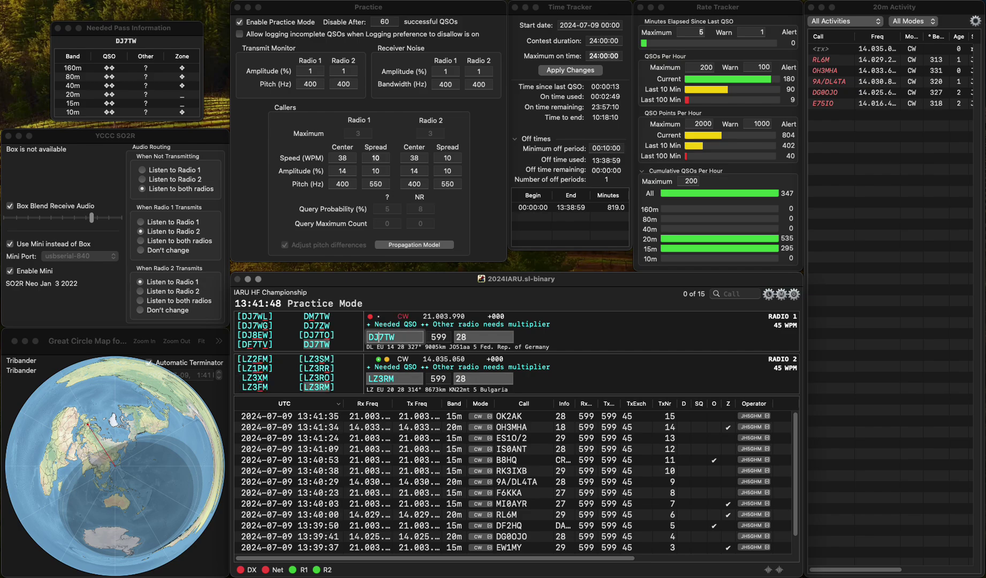
{"action": "key", "text": "Return"}
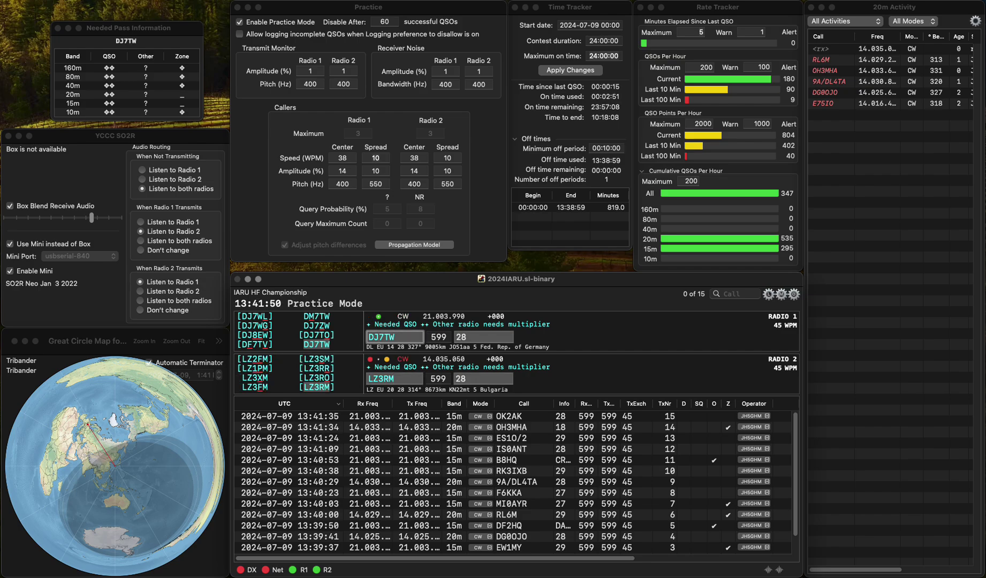
{"action": "left_click", "coordinate": [466, 336]}
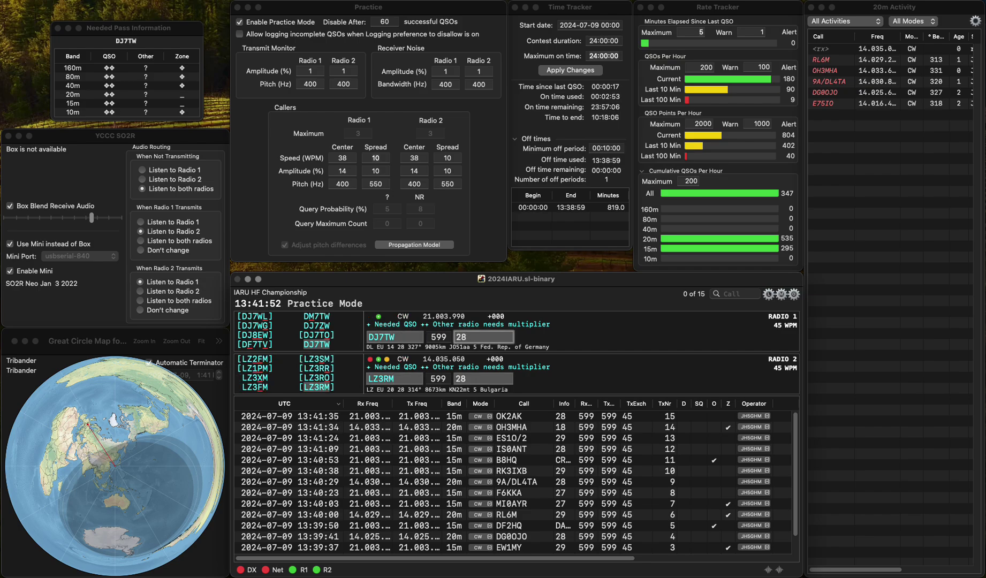
{"action": "key", "text": "Return"}
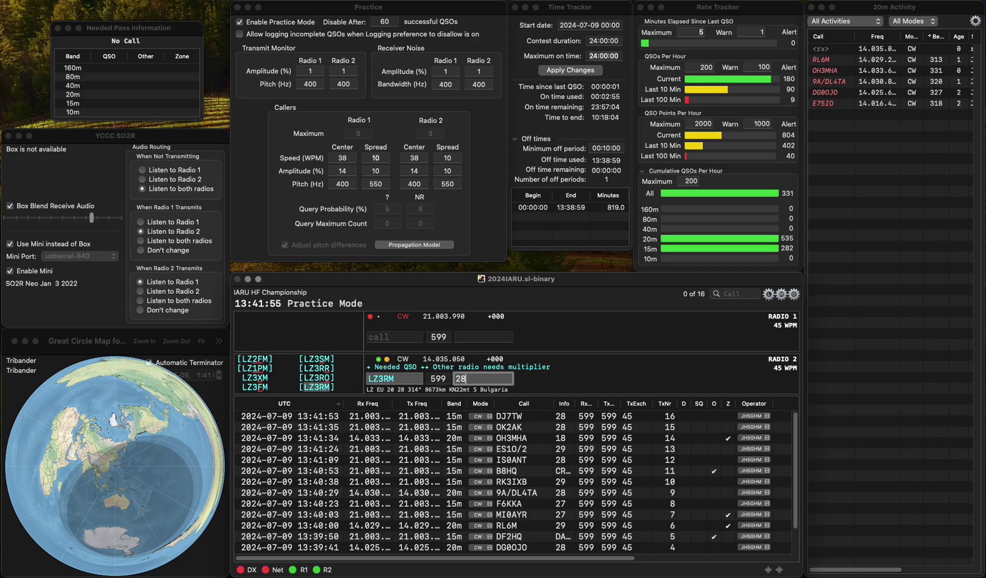
{"action": "key", "text": "Return"}
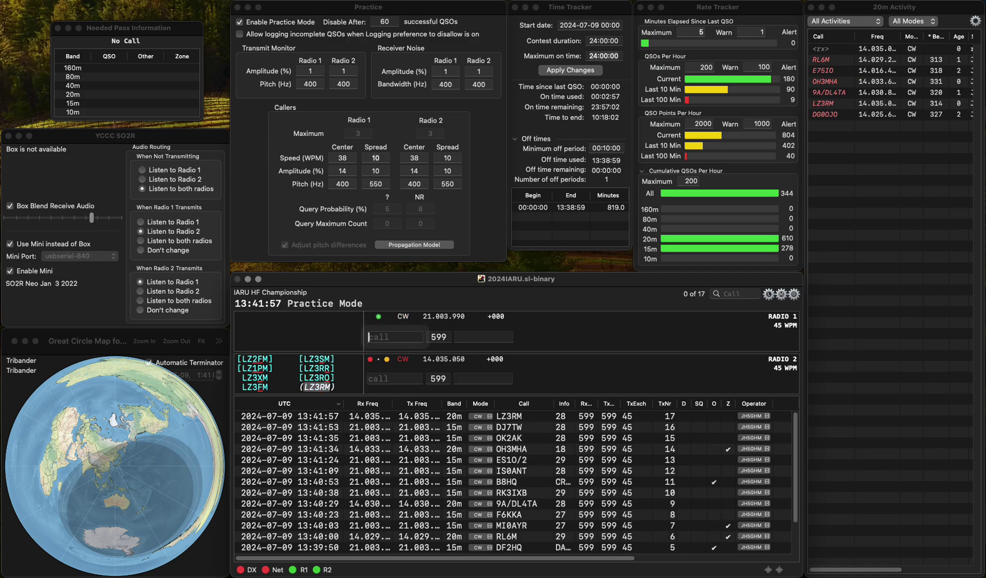
Enter E77EA on Radio 1, send the exchange, and log the contact
{"action": "type", "text": "E77EA"}
{"action": "key", "text": "Return"}
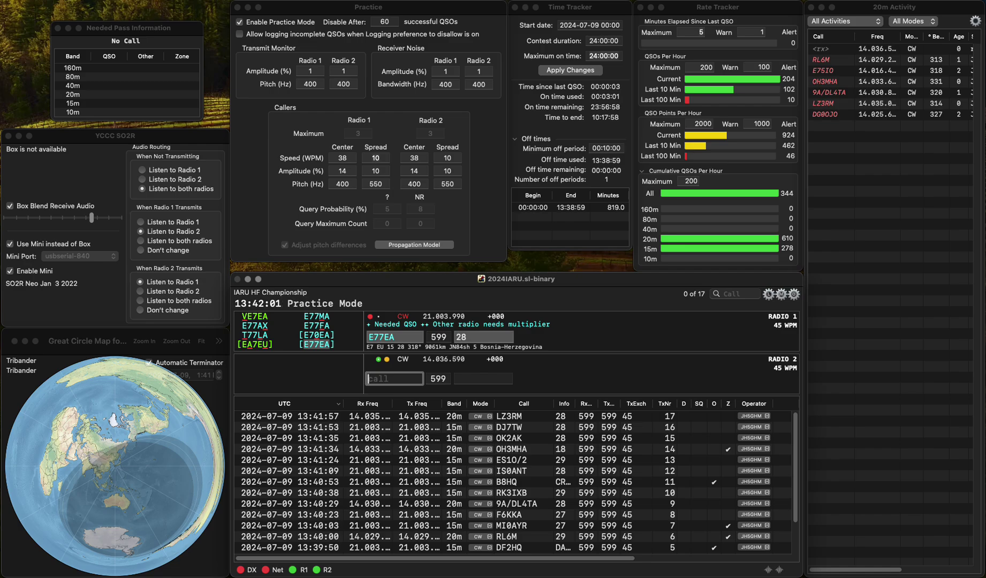
{"action": "left_click", "coordinate": [373, 336]}
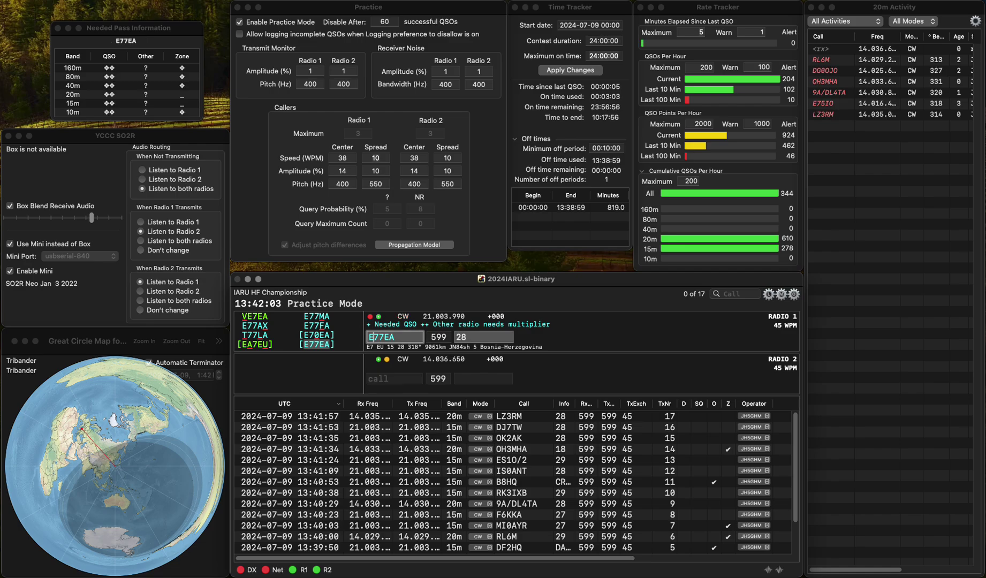
{"action": "key", "text": "Return"}
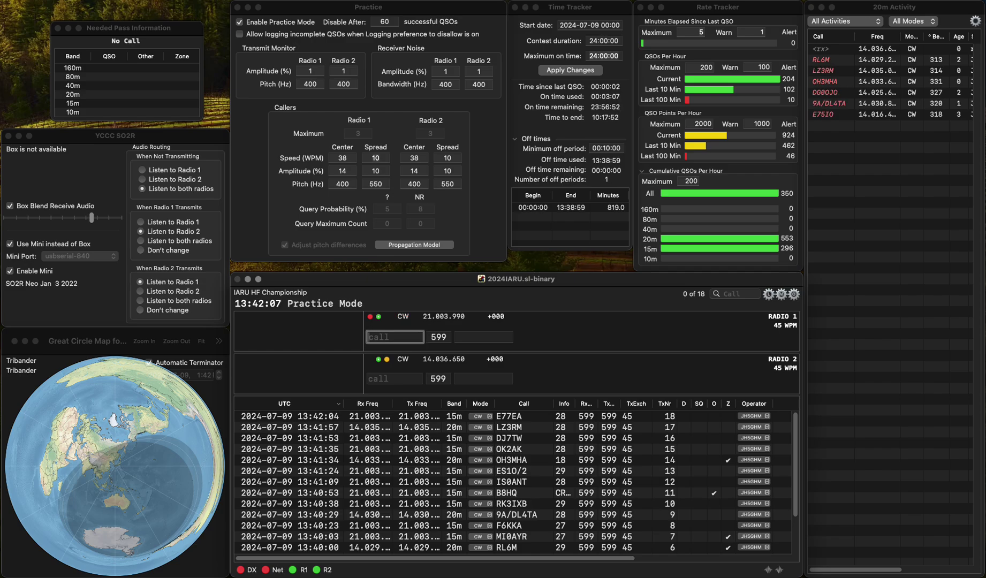
{"action": "type", "text": "XM"}
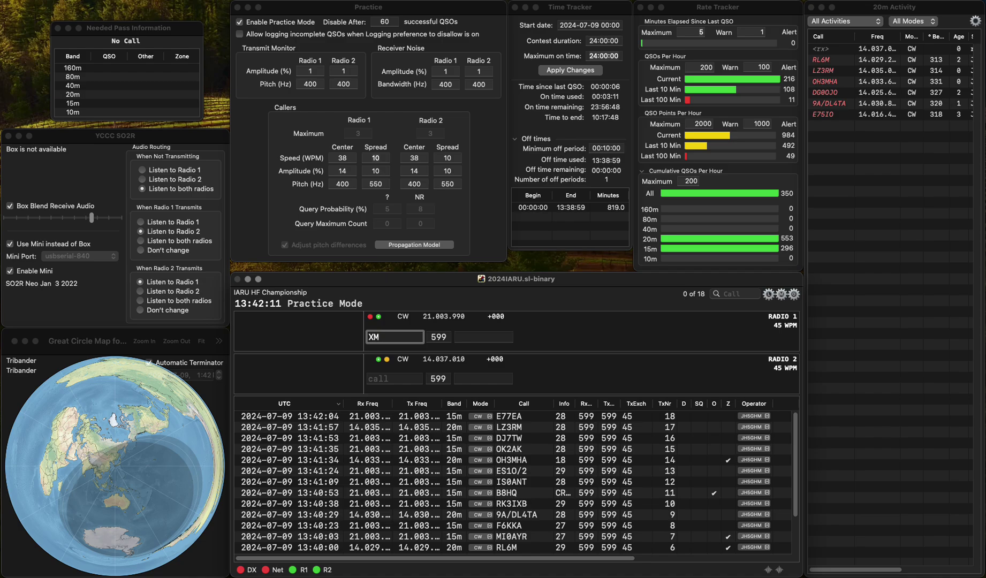
{"action": "key", "text": "Left"}
{"action": "key", "text": "Left"}
{"action": "type", "text": "SM"}
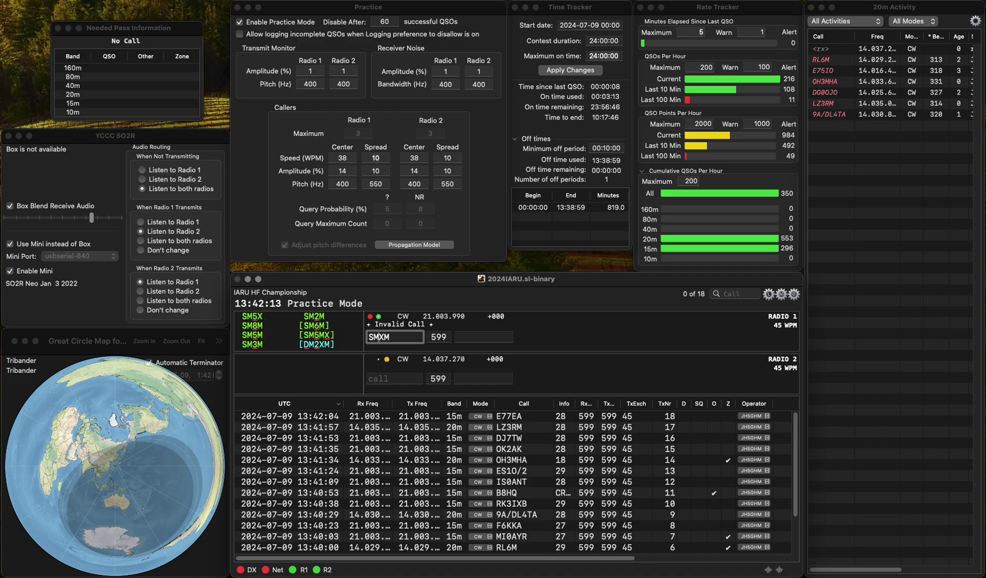
{"action": "key", "text": "Left"}
{"action": "key", "text": "BackSpace"}
{"action": "key", "text": "End"}
{"action": "type", "text": "F"}
{"action": "key", "text": "Home"}
{"action": "key", "text": "Right"}
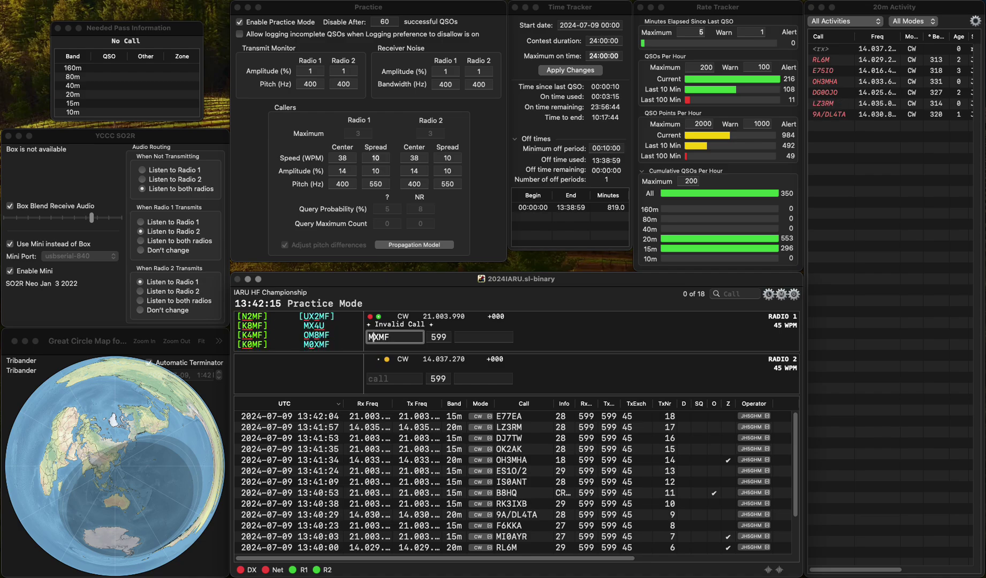
{"action": "type", "text": "0"}
{"action": "key", "text": "Return"}
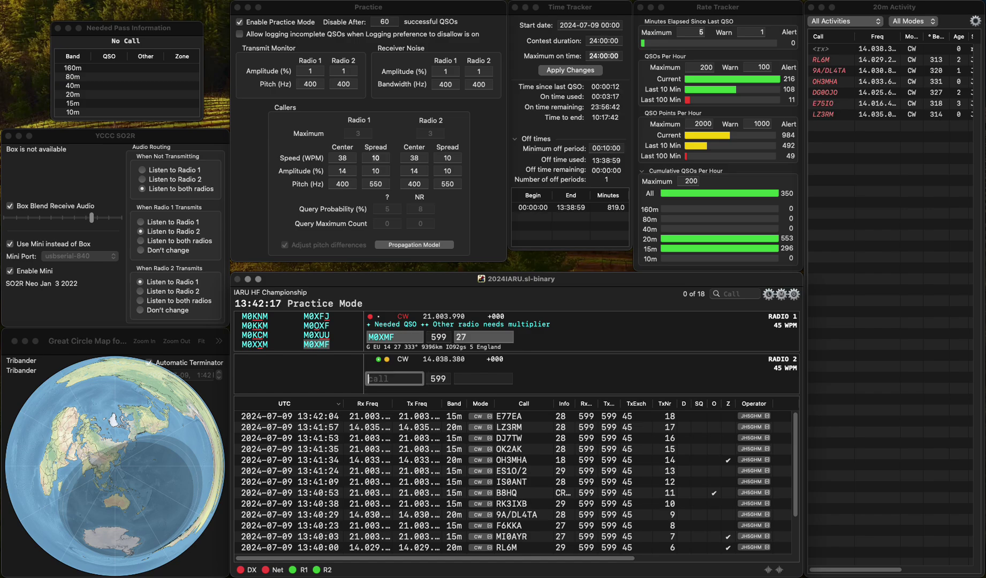
{"action": "key", "text": "Up"}
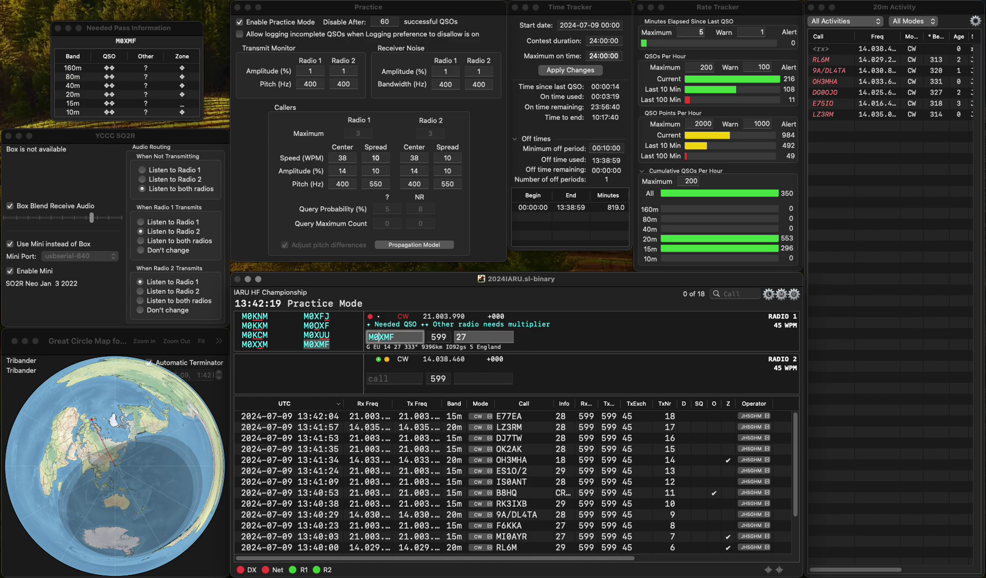
{"action": "key", "text": "space"}
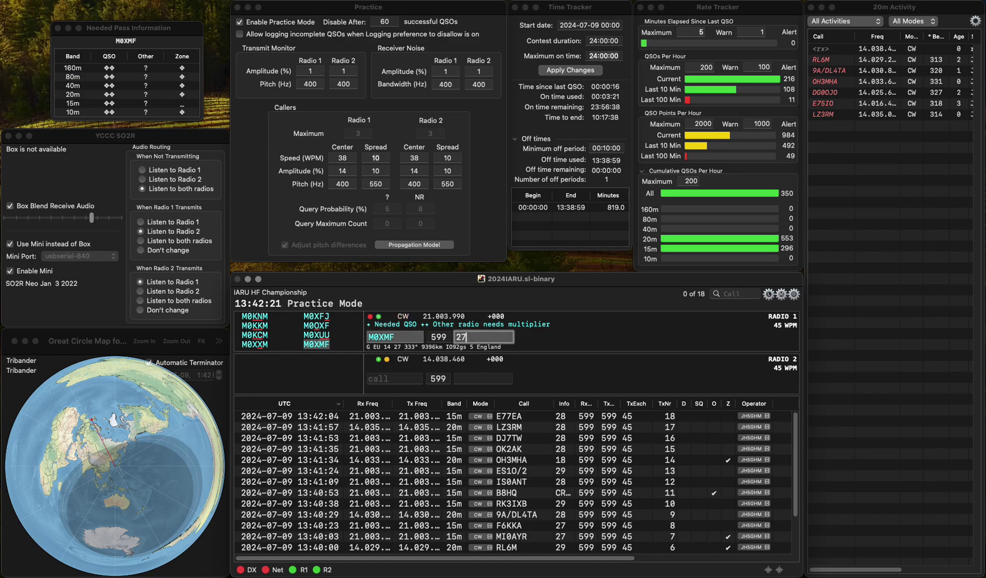
{"action": "key", "text": "Return"}
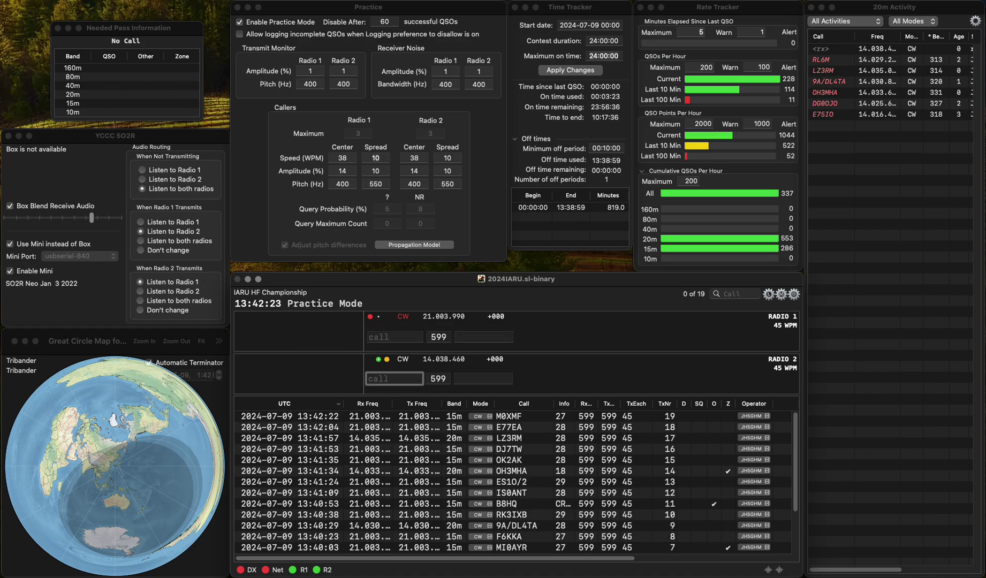
Enter Z30HQ on Radio 1, send the exchange, and log the contact
{"action": "key", "text": "Up"}
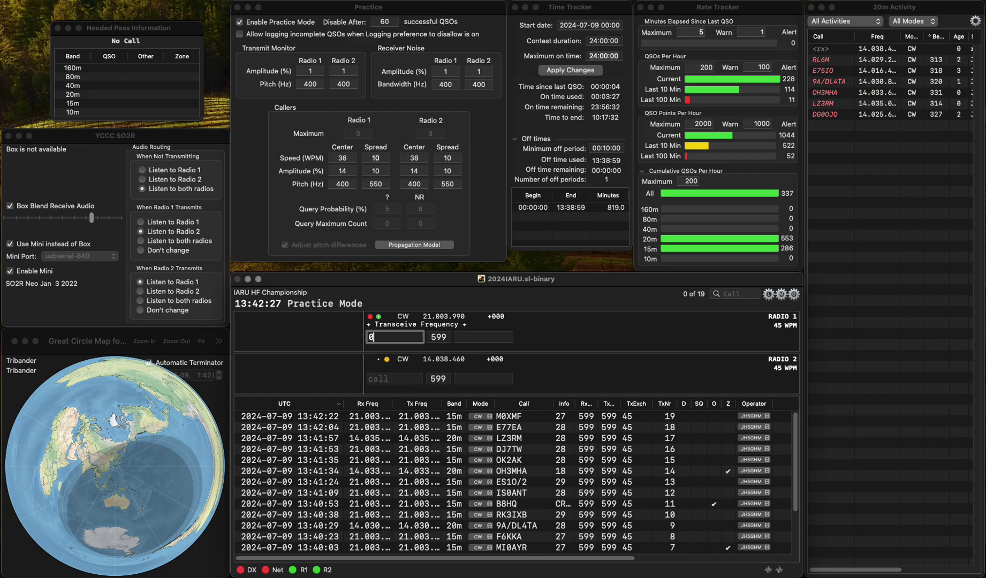
{"action": "type", "text": "0HQ"}
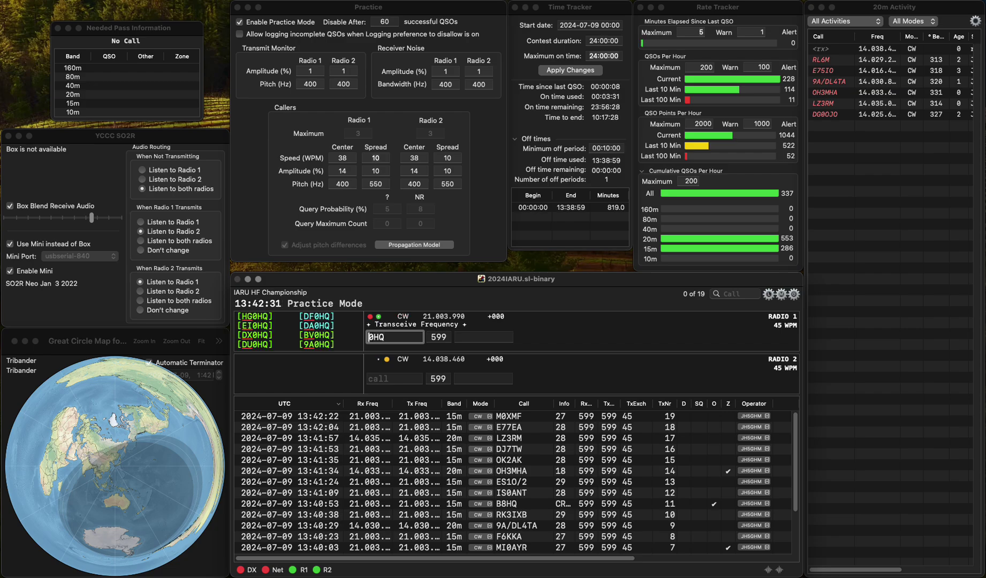
{"action": "key", "text": "Home"}
{"action": "type", "text": "Z3"}
{"action": "key", "text": "Return"}
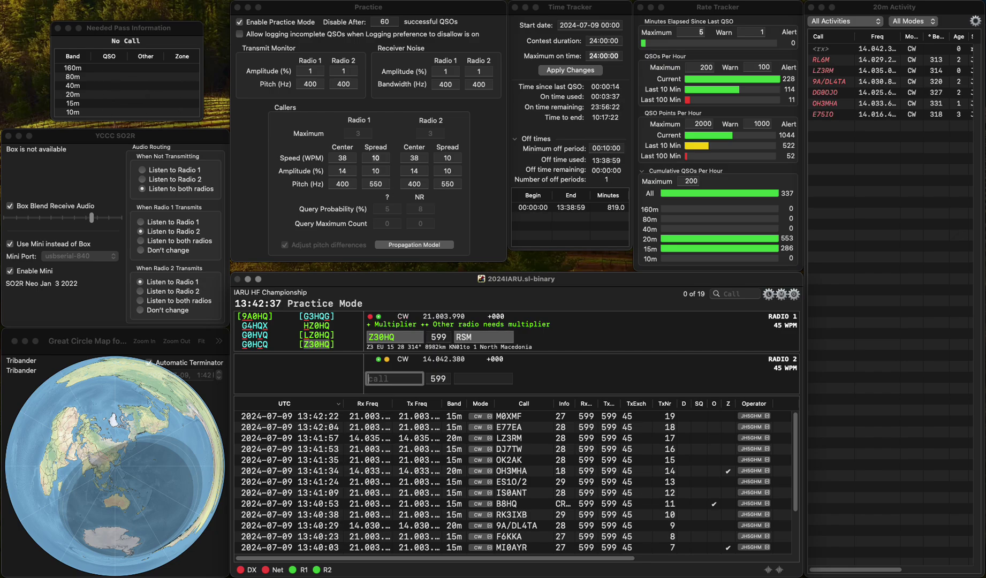
{"action": "left_click", "coordinate": [378, 337]}
{"action": "key", "text": "Return"}
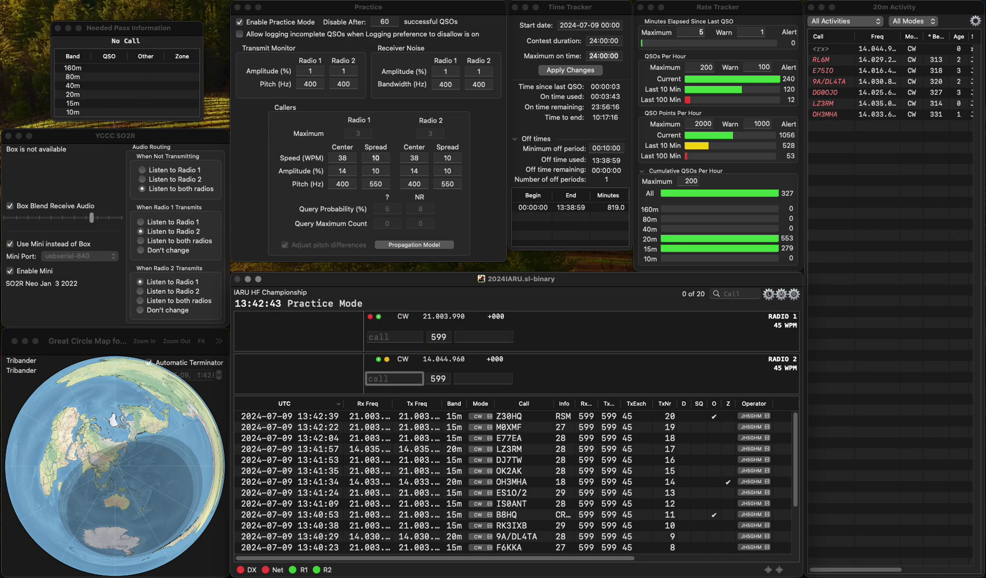
{"action": "left_click", "coordinate": [373, 336]}
{"action": "type", "text": "2IMA"}
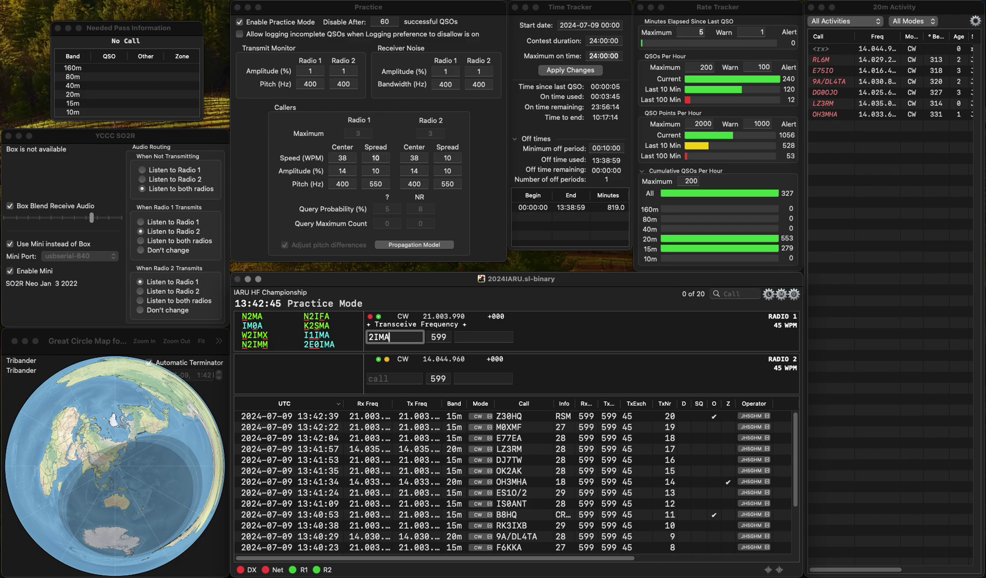
{"action": "type", "text": "/P"}
{"action": "key", "text": "super+Left"}
{"action": "type", "text": "SX"}
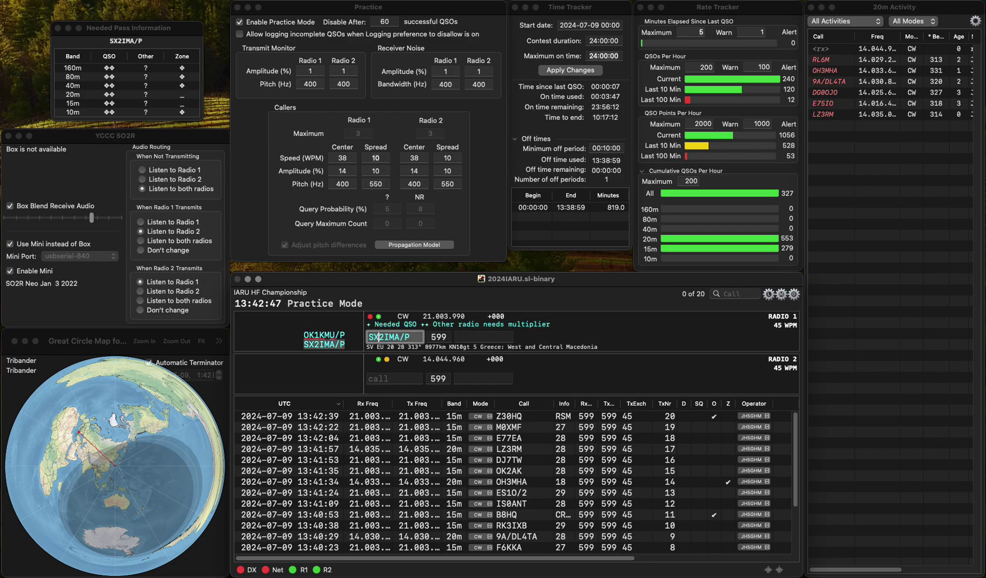
{"action": "key", "text": "Return"}
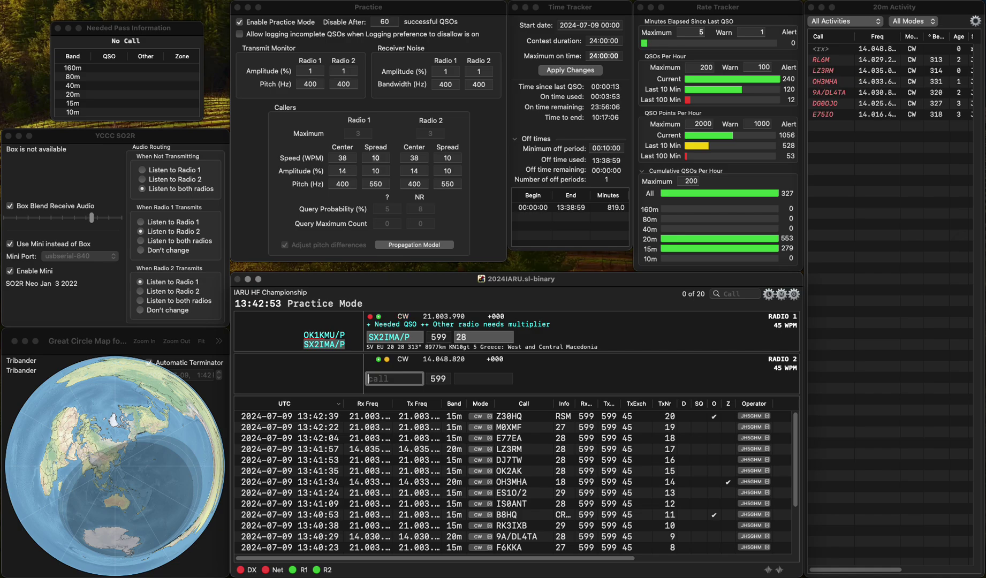
{"action": "key", "text": "Up"}
{"action": "key", "text": "Return"}
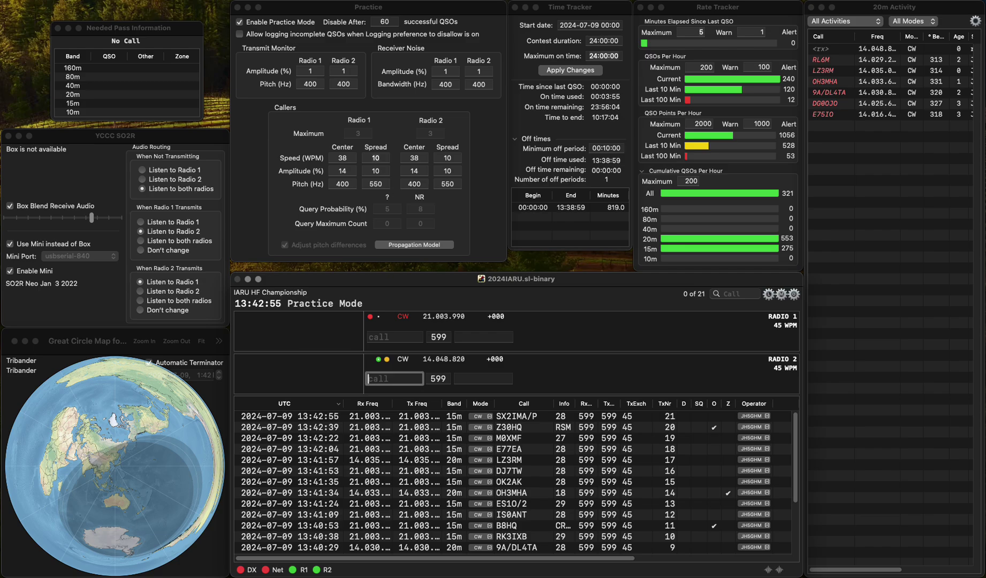
Enter AC2RL on Radio 1, send the exchange, and log the contact
{"action": "left_click", "coordinate": [368, 336]}
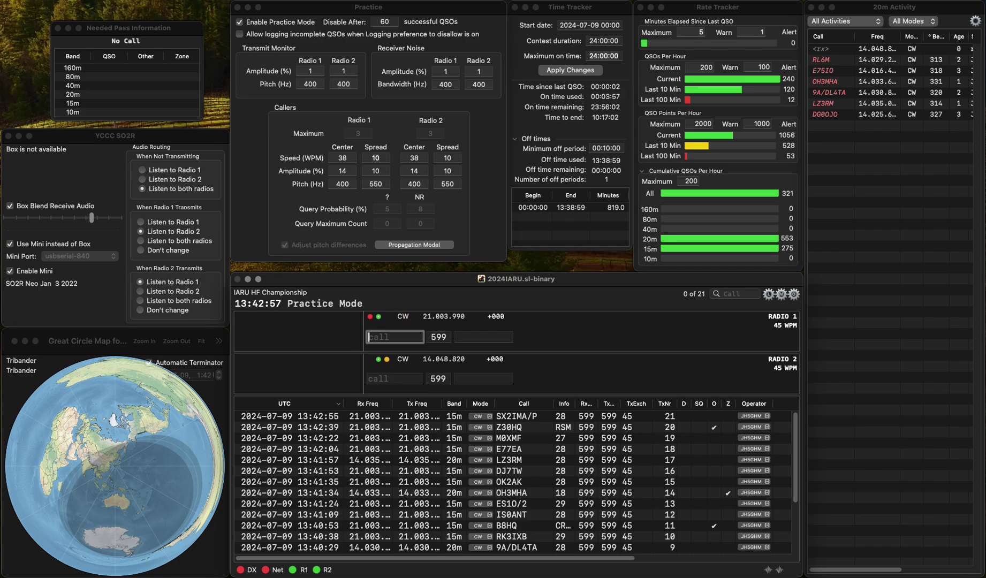
{"action": "type", "text": "AC2RL"}
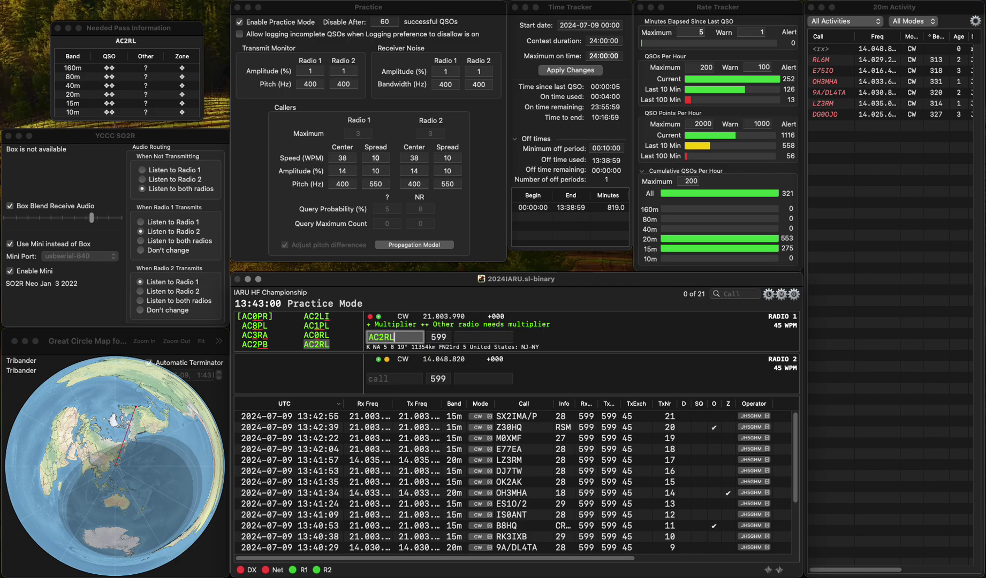
{"action": "key", "text": "Return"}
{"action": "left_click", "coordinate": [394, 336]}
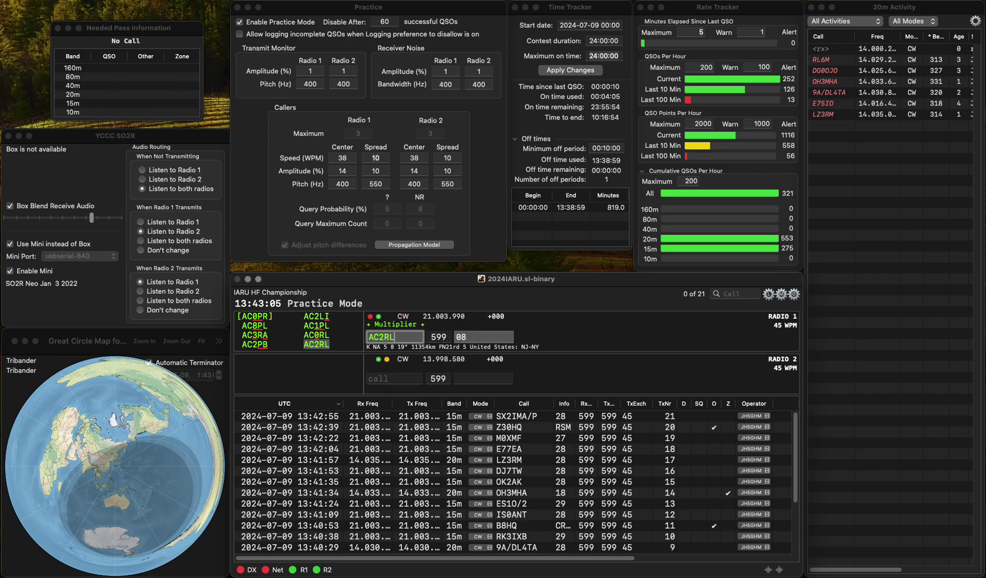
{"action": "type", "text": "J"}
{"action": "key", "text": "BackSpace"}
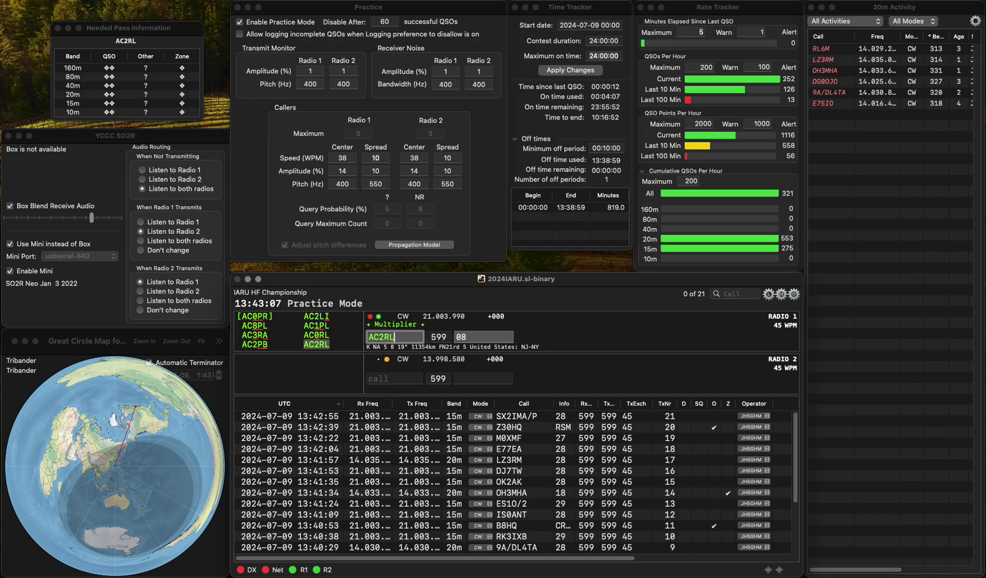
{"action": "key", "text": "Return"}
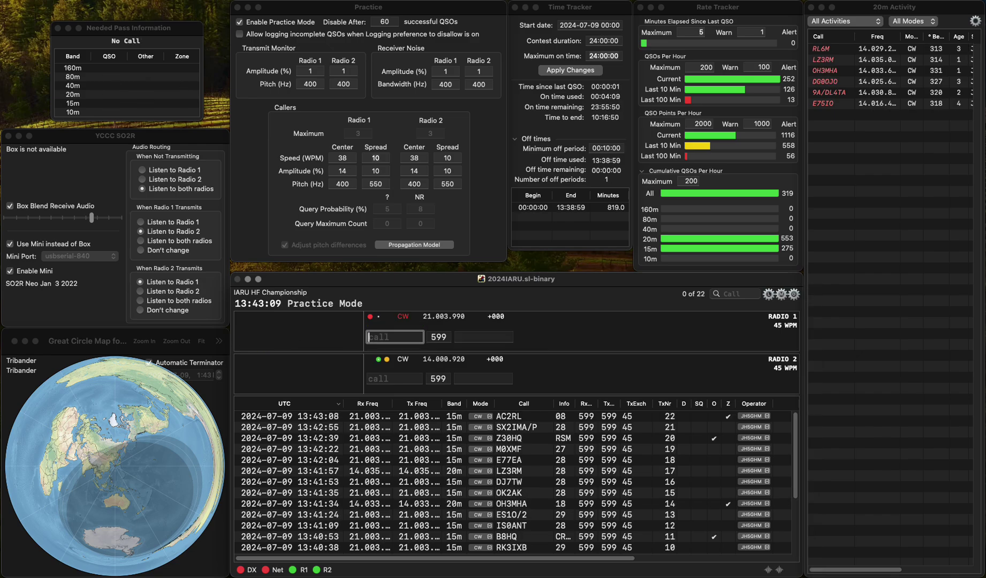
Enter UT5ER as the callsign on Radio 1 and answer the station
{"action": "type", "text": "F"}
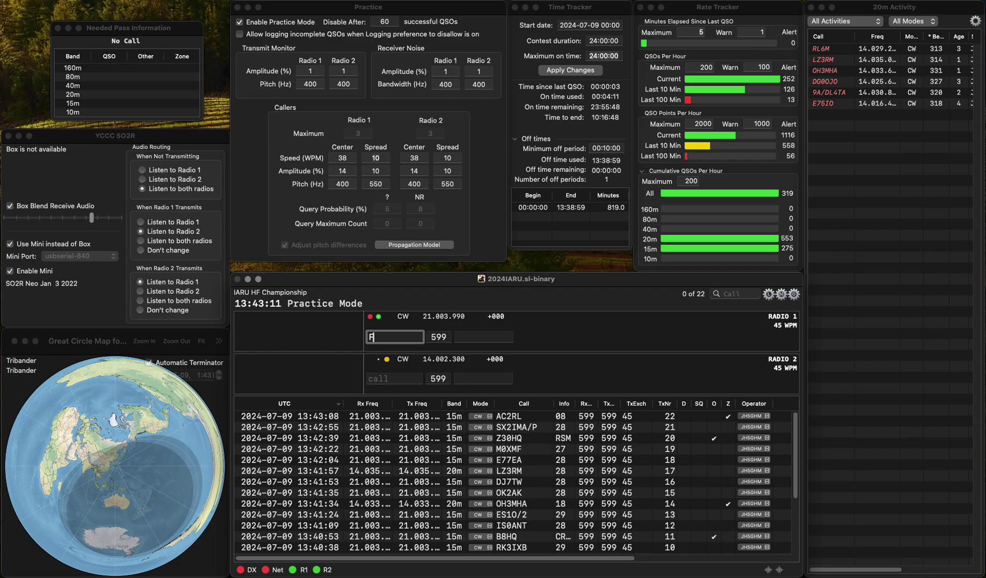
{"action": "type", "text": "U"}
{"action": "type", "text": "R"}
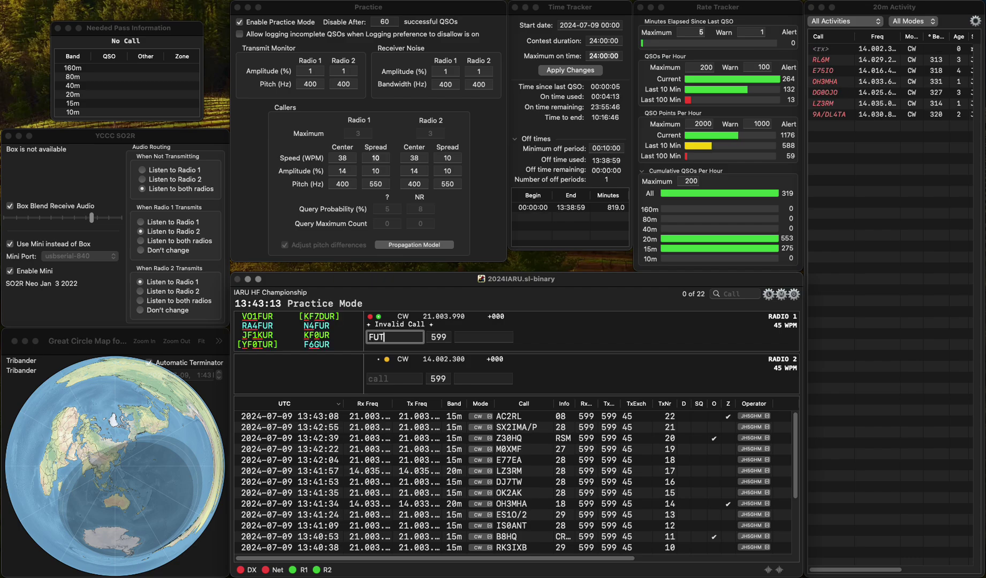
{"action": "type", "text": "5ER"}
{"action": "key", "text": "Home"}
{"action": "key", "text": "Delete"}
{"action": "key", "text": "Return"}
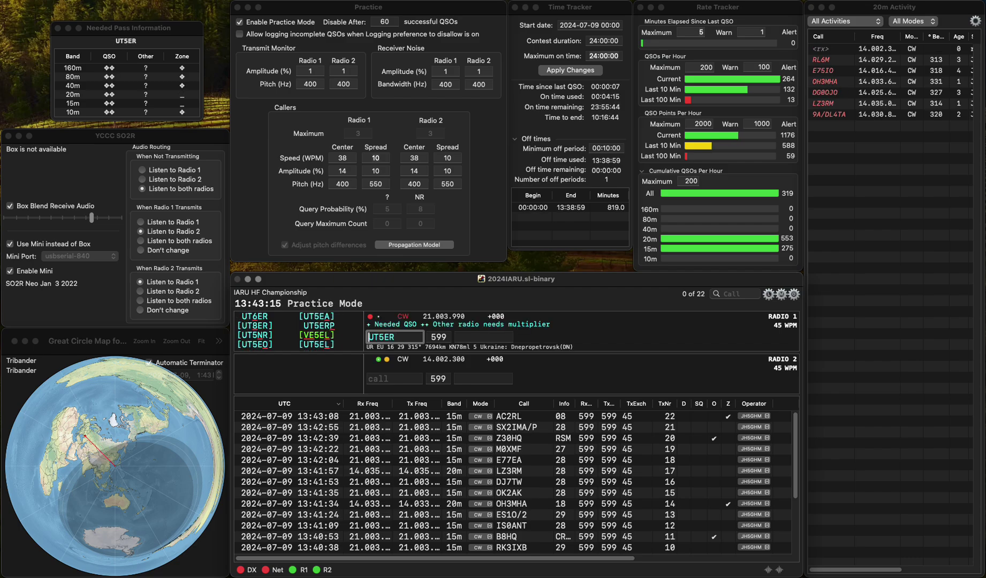
Correct the Radio 1 callsign to UT6ER and log the contact with received exchange 29
{"action": "key", "text": "Right"}
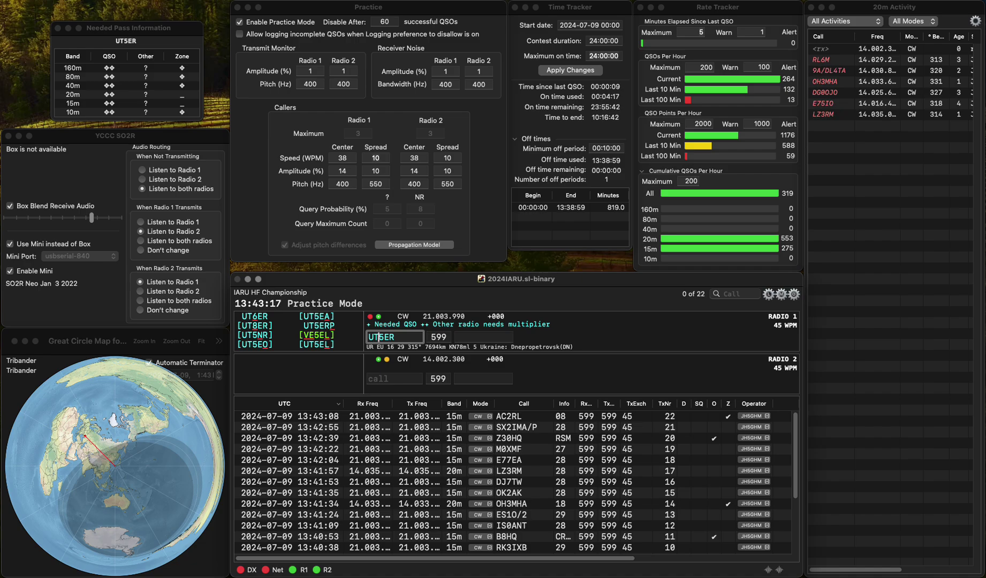
{"action": "key", "text": "Delete"}
{"action": "type", "text": "6"}
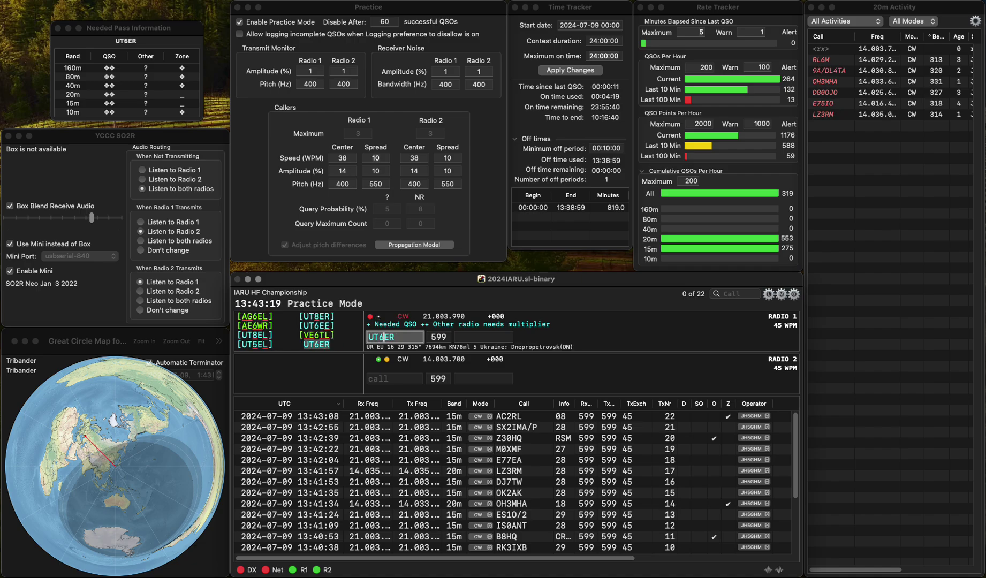
{"action": "key", "text": "Tab"}
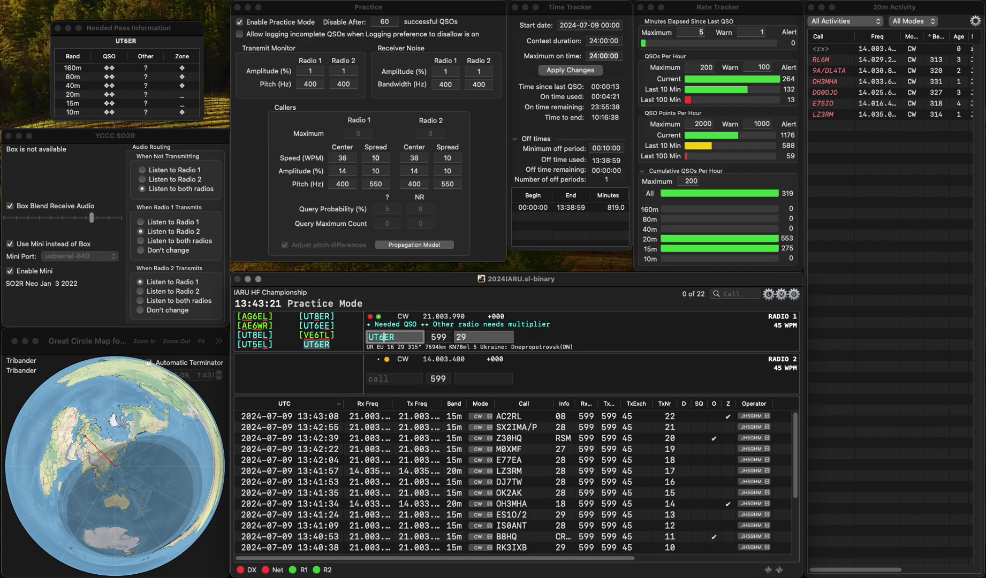
{"action": "type", "text": "29"}
{"action": "key", "text": "Return"}
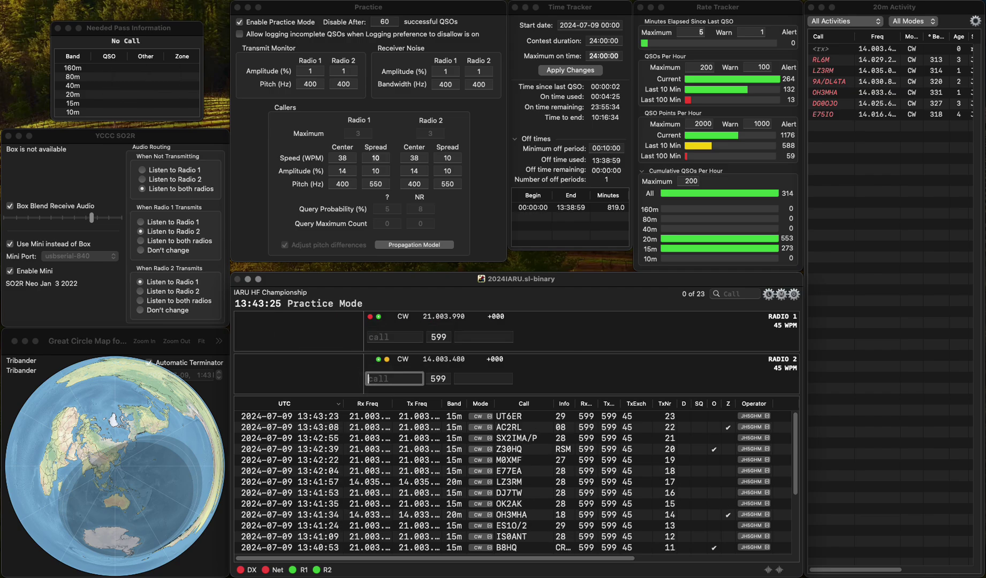
Enter the partial callsign EA6/DHQ on Radio 1
{"action": "left_click", "coordinate": [395, 337]}
{"action": "type", "text": "EA6/DL"}
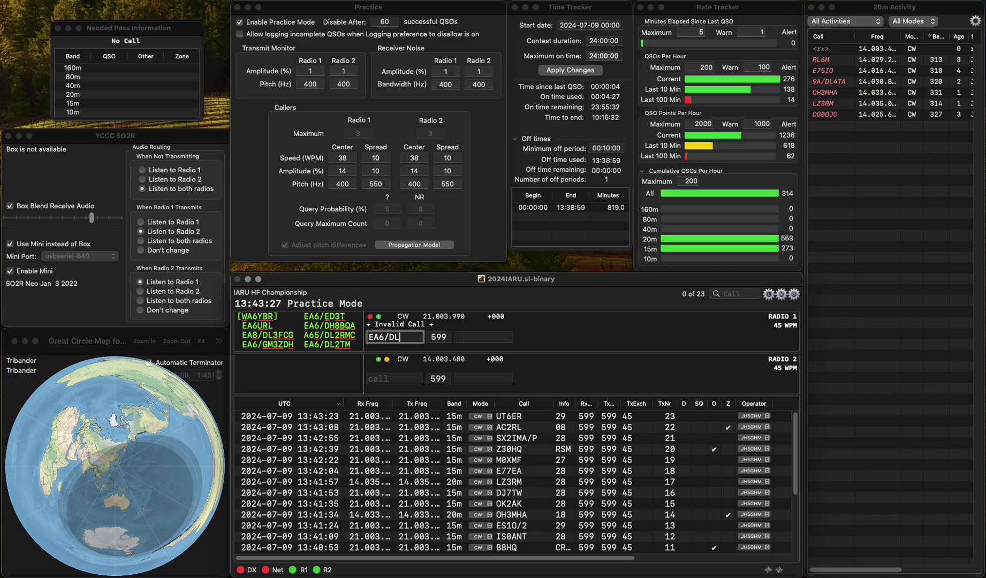
{"action": "key", "text": "BackSpace"}
{"action": "type", "text": "HQ"}
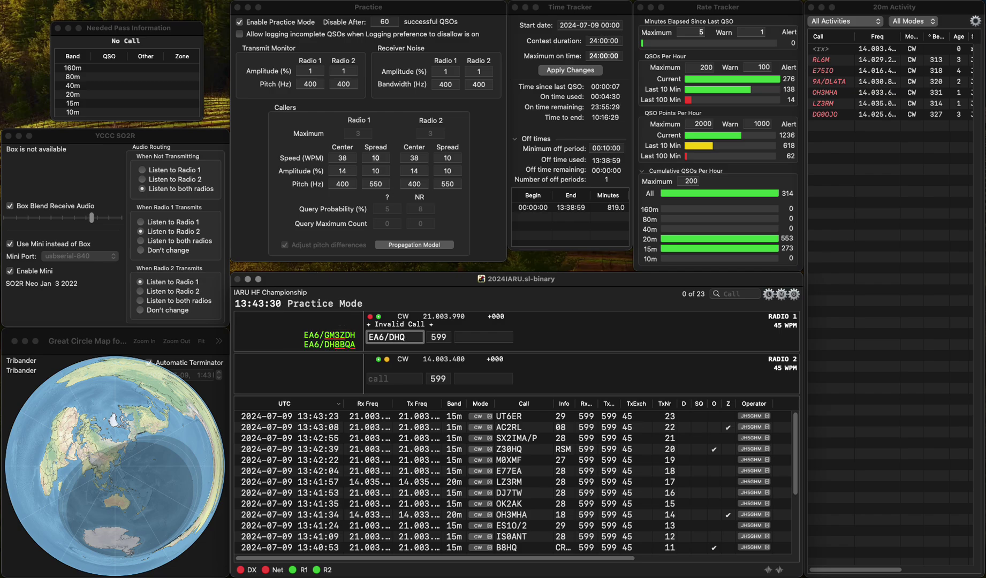
Enter LB8EI on Radio 2 and answer the station
{"action": "left_click", "coordinate": [394, 378]}
{"action": "type", "text": "LB"}
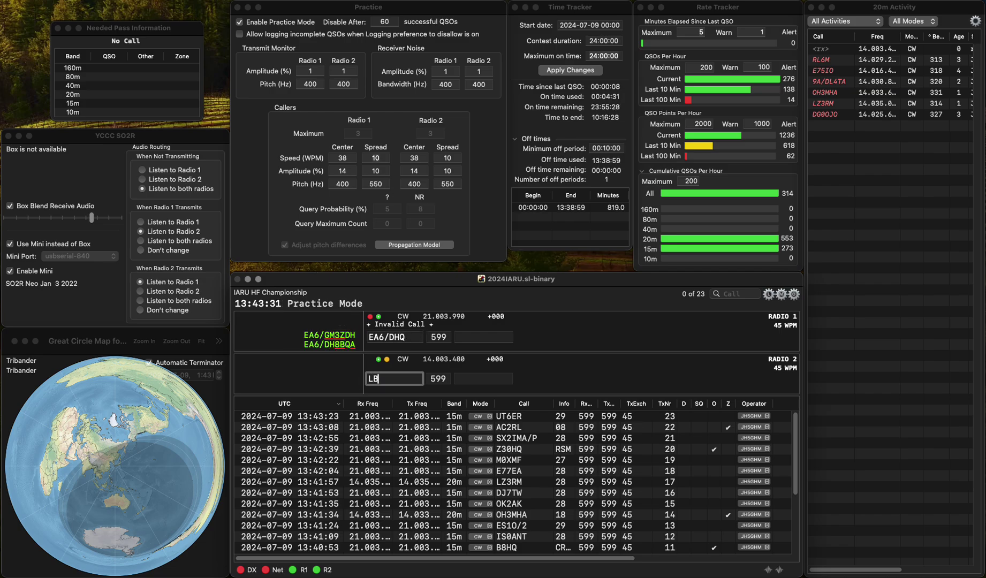
{"action": "type", "text": "8EI"}
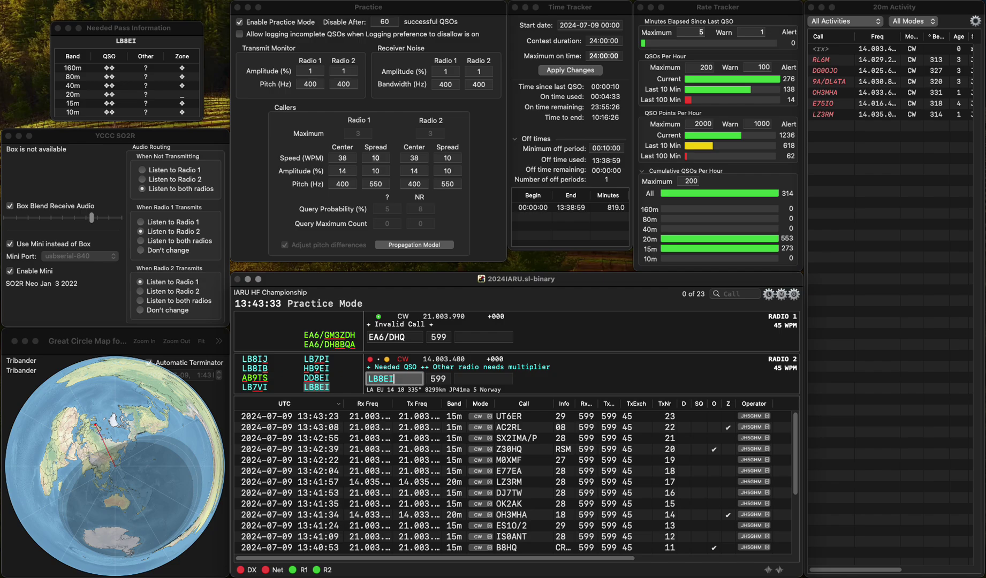
{"action": "key", "text": "Return"}
Complete the Radio 1 callsign as EA6/DH8BQA and send the exchange
{"action": "key", "text": "Left"}
{"action": "key", "text": "Left"}
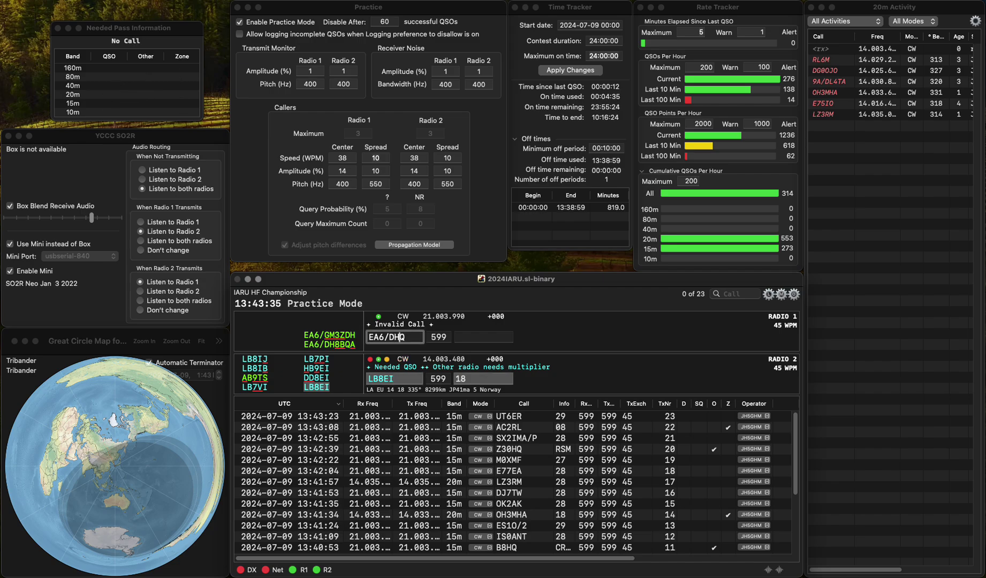
{"action": "type", "text": "8B"}
{"action": "key", "text": "Right"}
{"action": "type", "text": "A"}
{"action": "key", "text": "Return"}
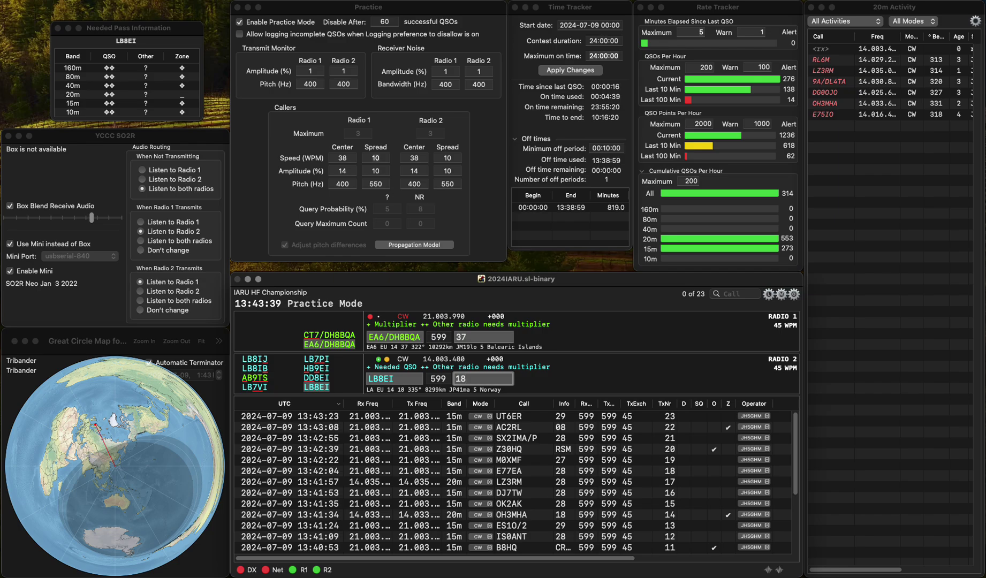
{"action": "key", "text": "Return"}
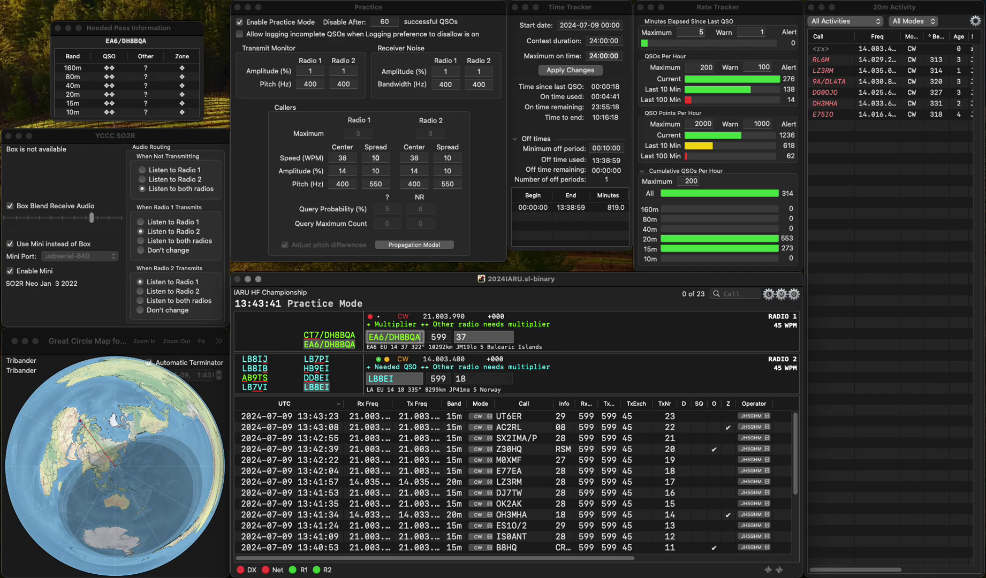
{"action": "key", "text": "space"}
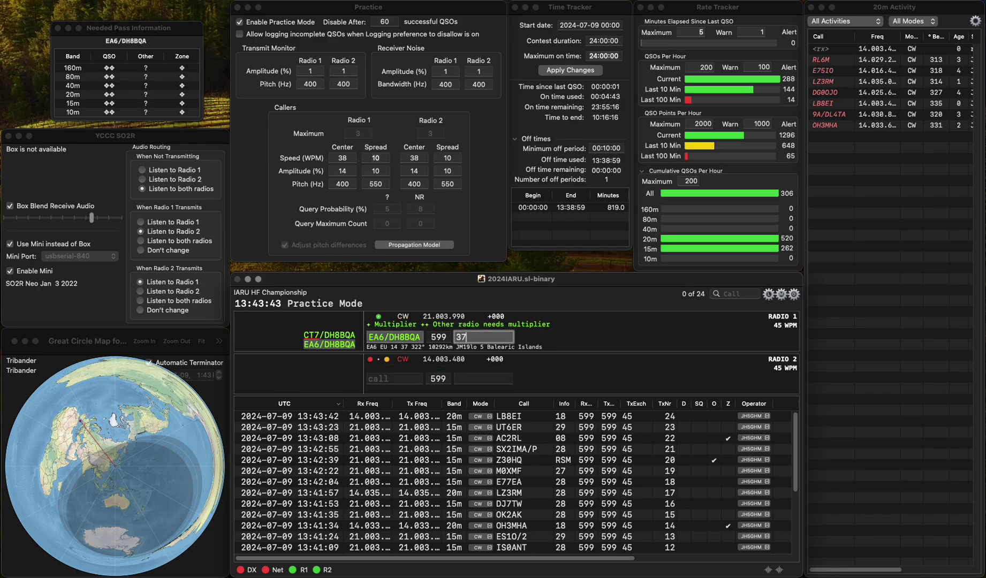
{"action": "key", "text": "Return"}
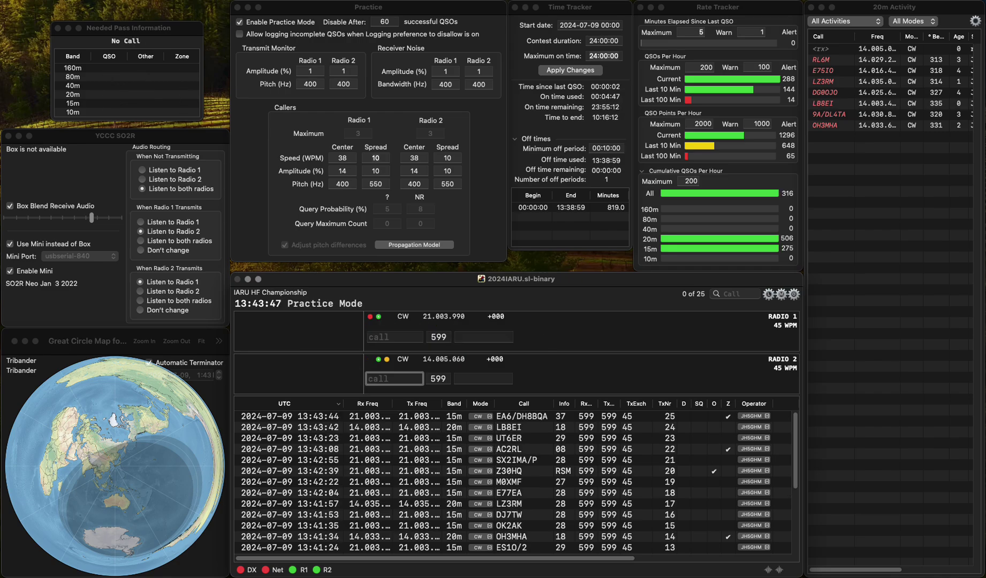
{"action": "key", "text": "Up"}
{"action": "type", "text": "2M"}
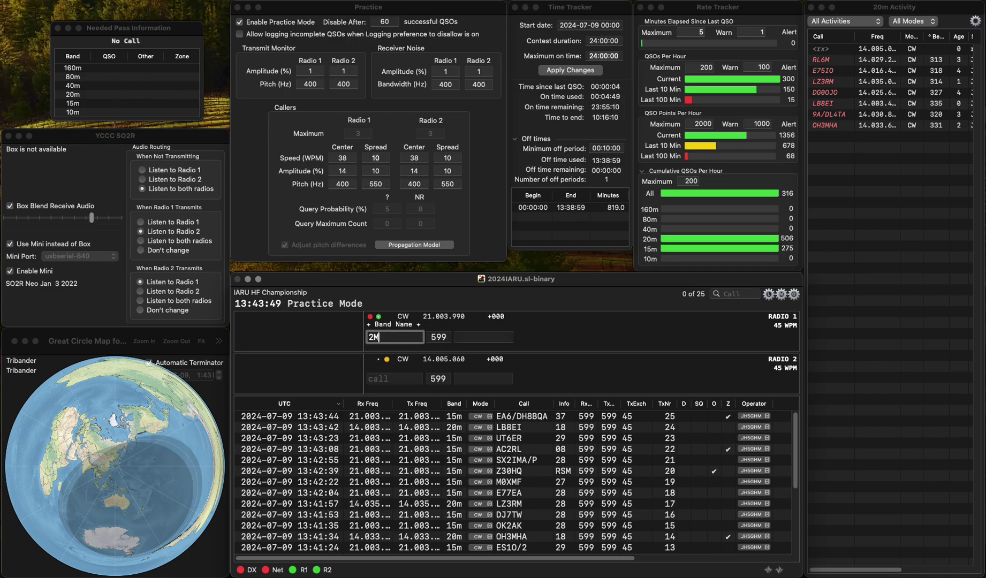
{"action": "type", "text": "S5"}
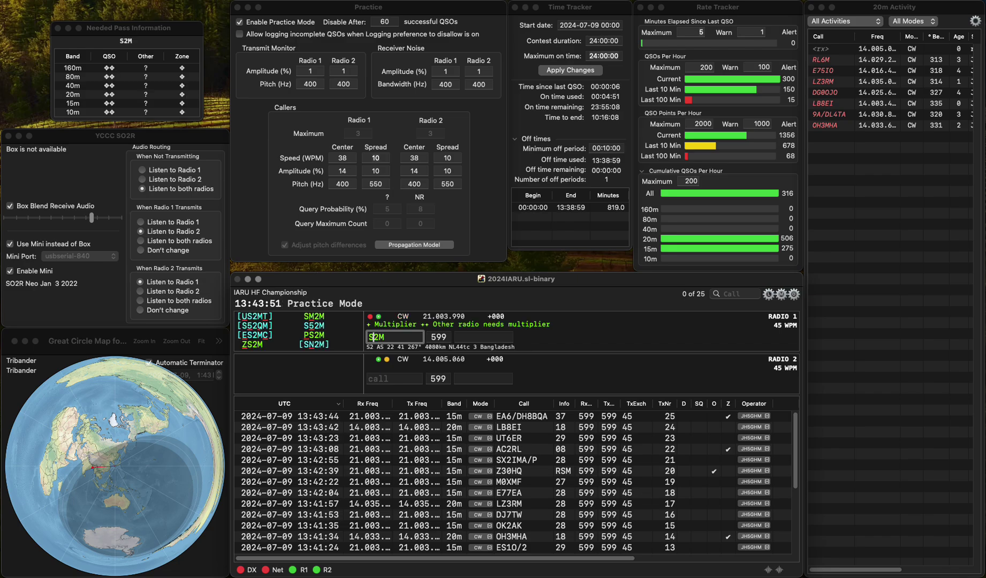
{"action": "key", "text": "Return"}
{"action": "key", "text": "Down"}
{"action": "type", "text": "KHB9OAU"}
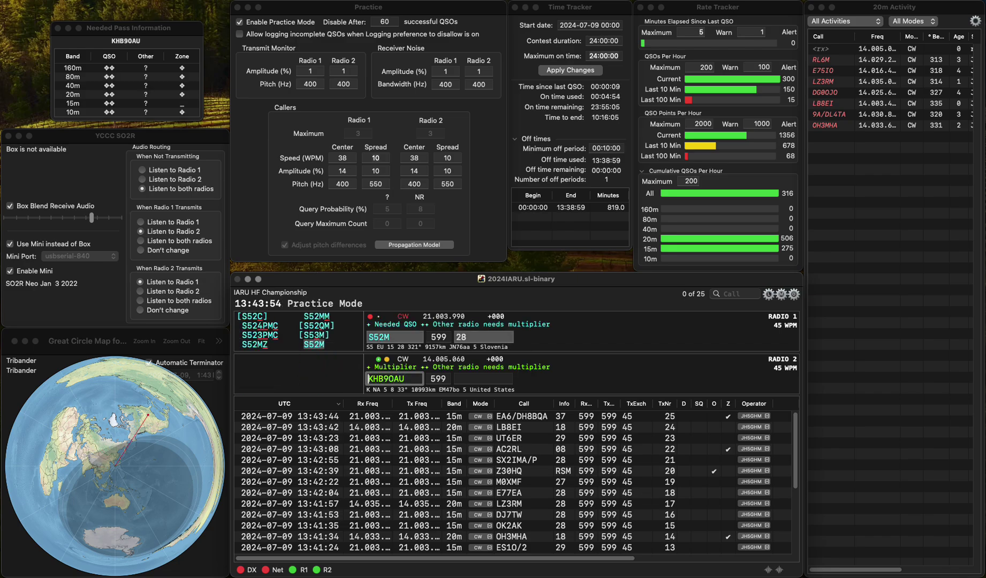
{"action": "key", "text": "Delete"}
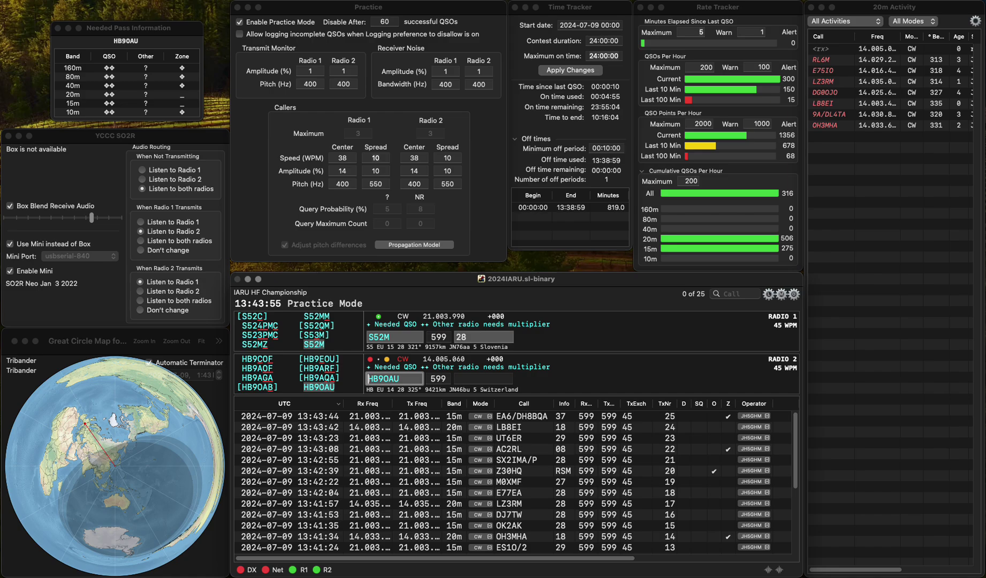
{"action": "key", "text": "Return"}
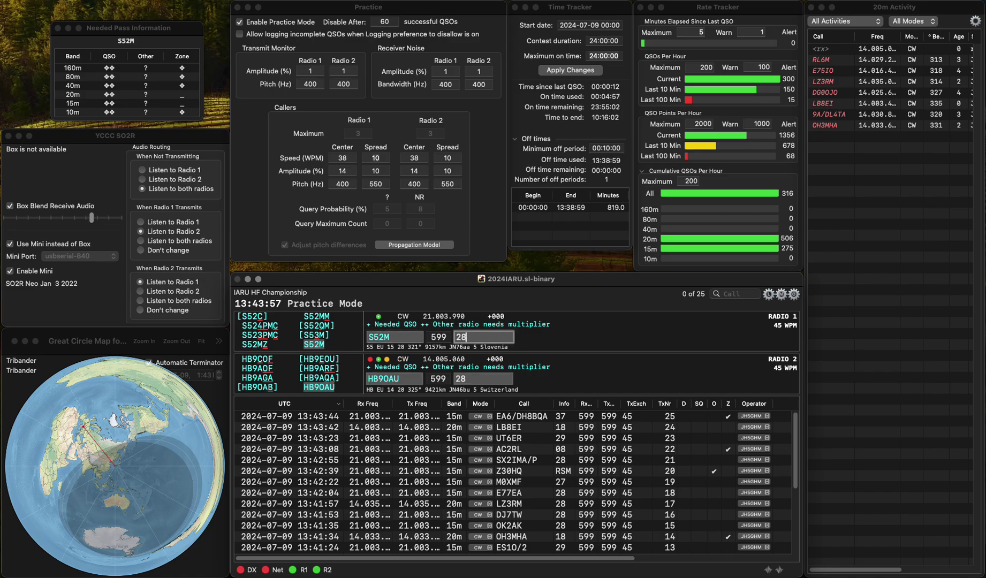
{"action": "key", "text": "Return"}
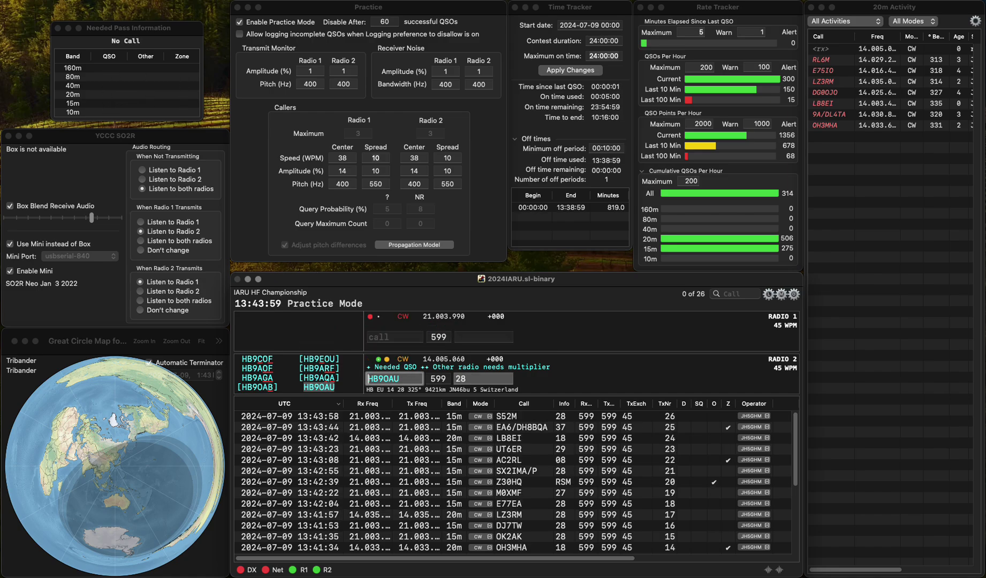
{"action": "type", "text": "W"}
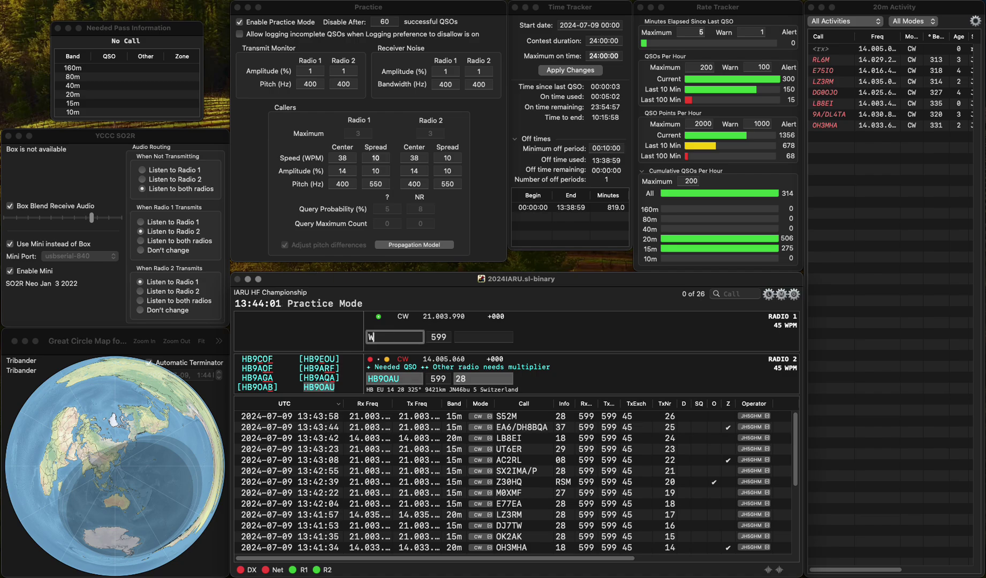
{"action": "type", "text": "9VRC"}
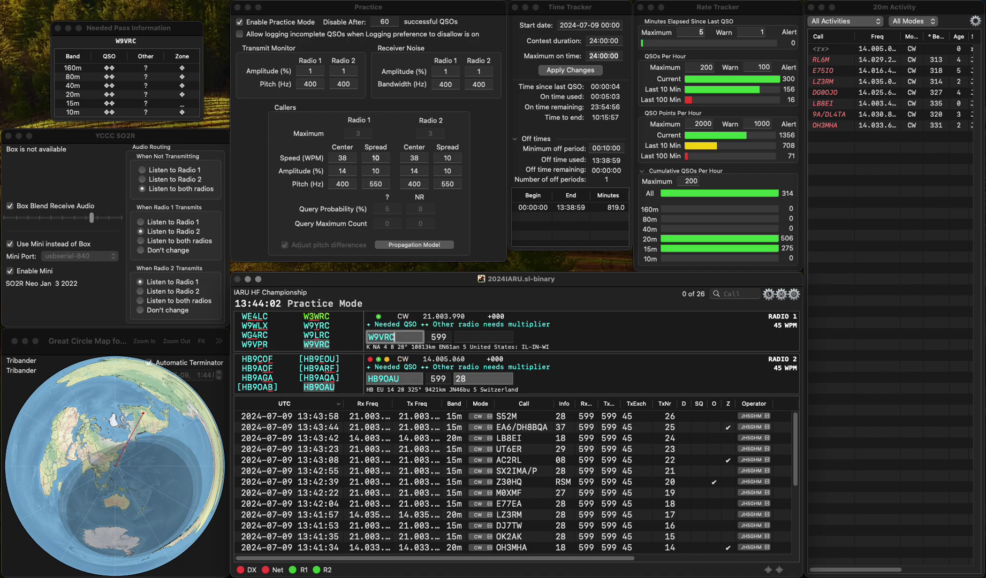
{"action": "key", "text": "Return"}
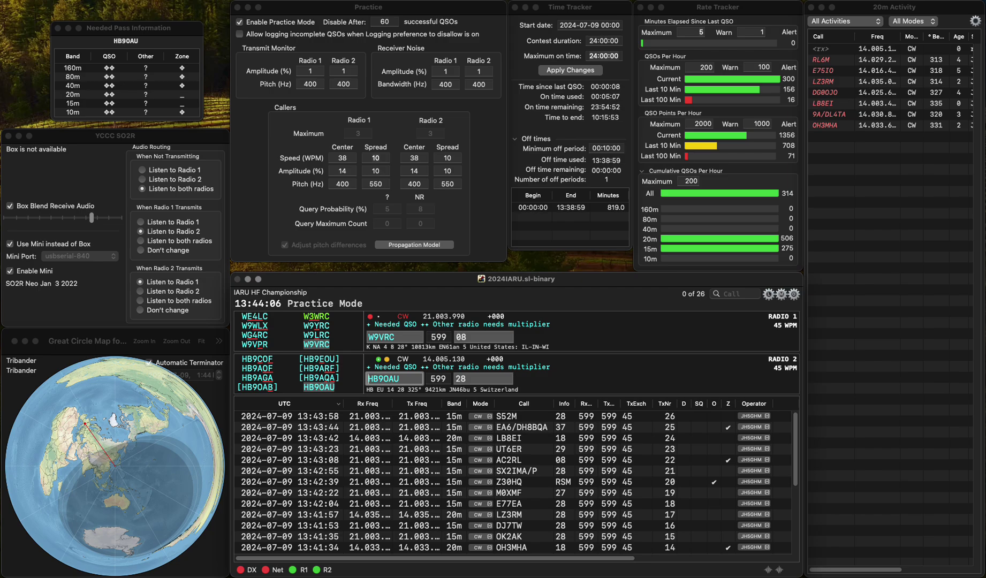
{"action": "key", "text": "Up"}
{"action": "key", "text": "space"}
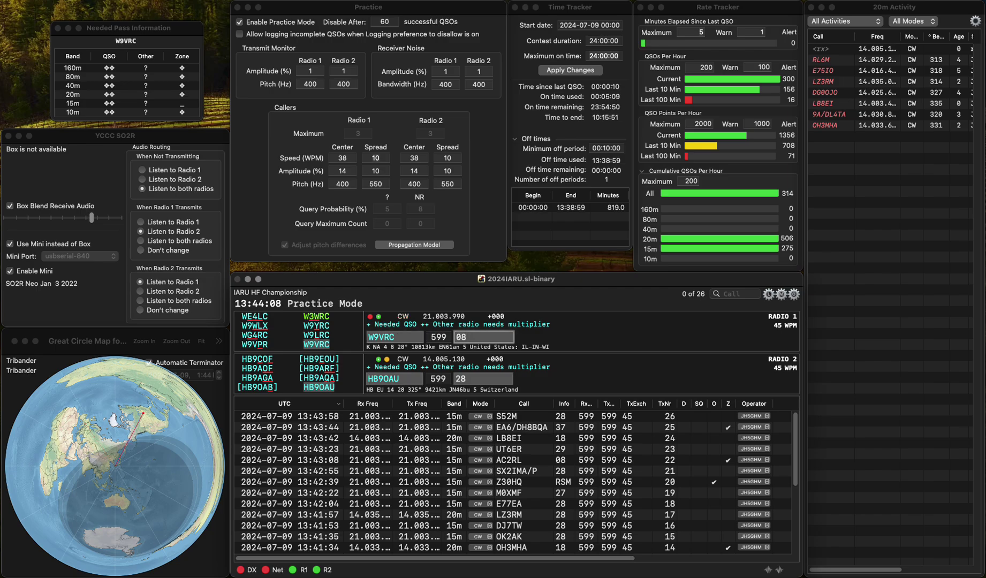
{"action": "key", "text": "Return"}
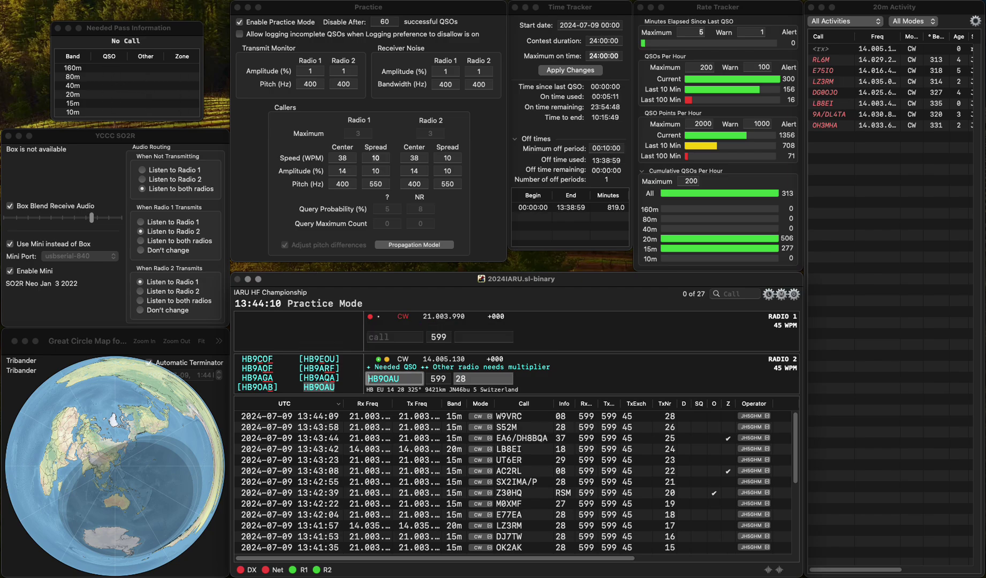
Enter DP4L/P on Radio 1, send the exchange and log the contact with received exchange 28
{"action": "key", "text": "Up"}
{"action": "type", "text": "DP"}
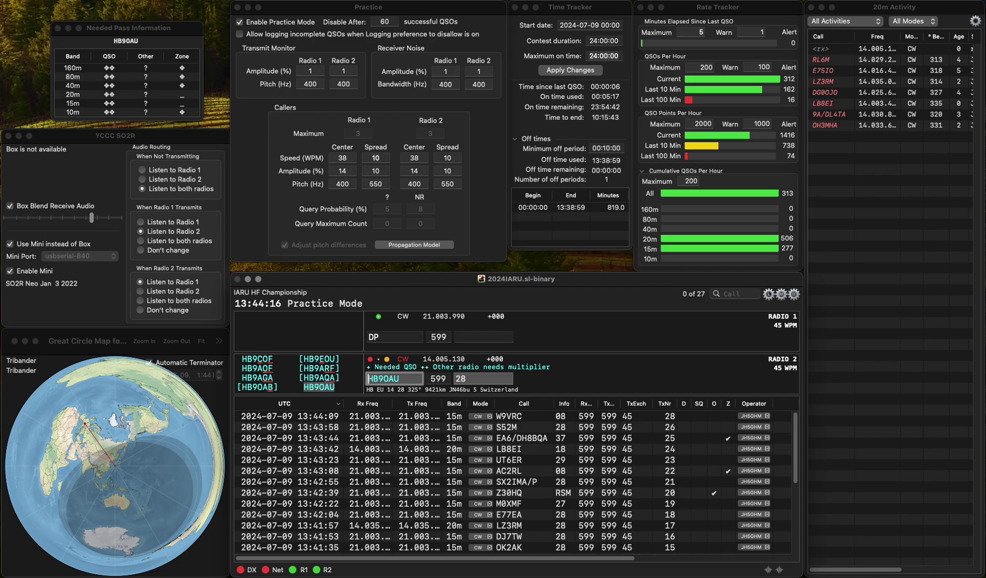
{"action": "type", "text": "4L/P"}
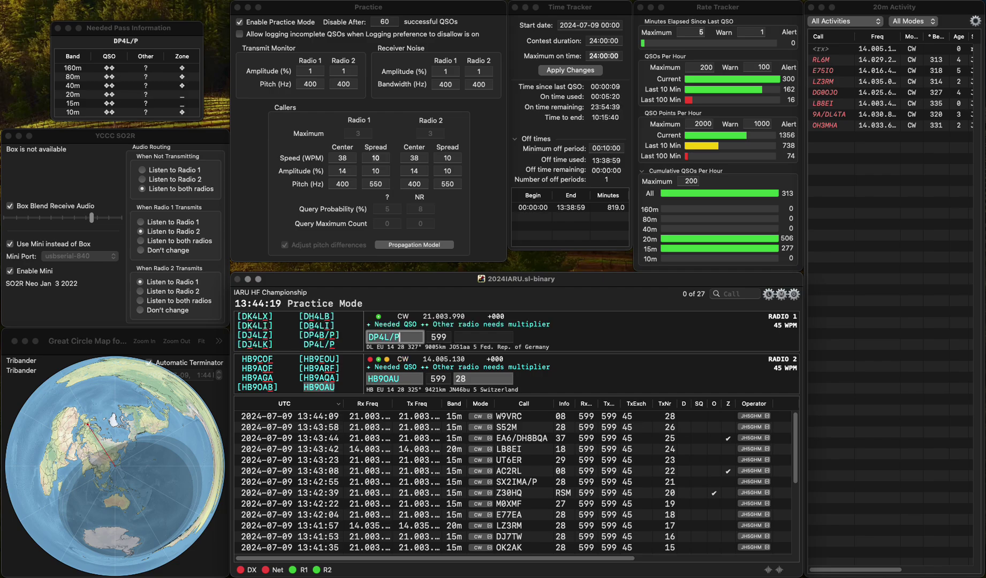
{"action": "key", "text": "Return"}
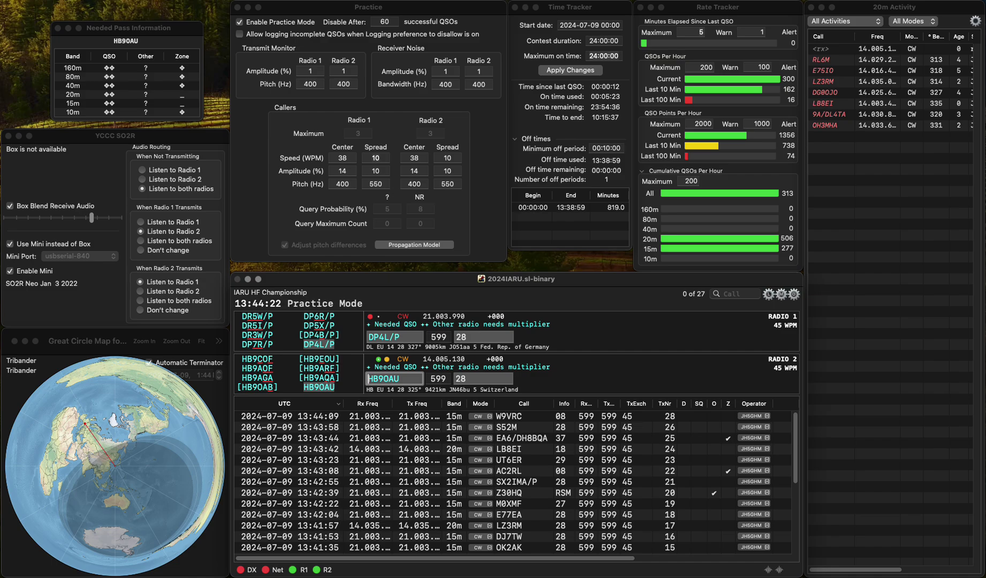
{"action": "left_click", "coordinate": [399, 337]}
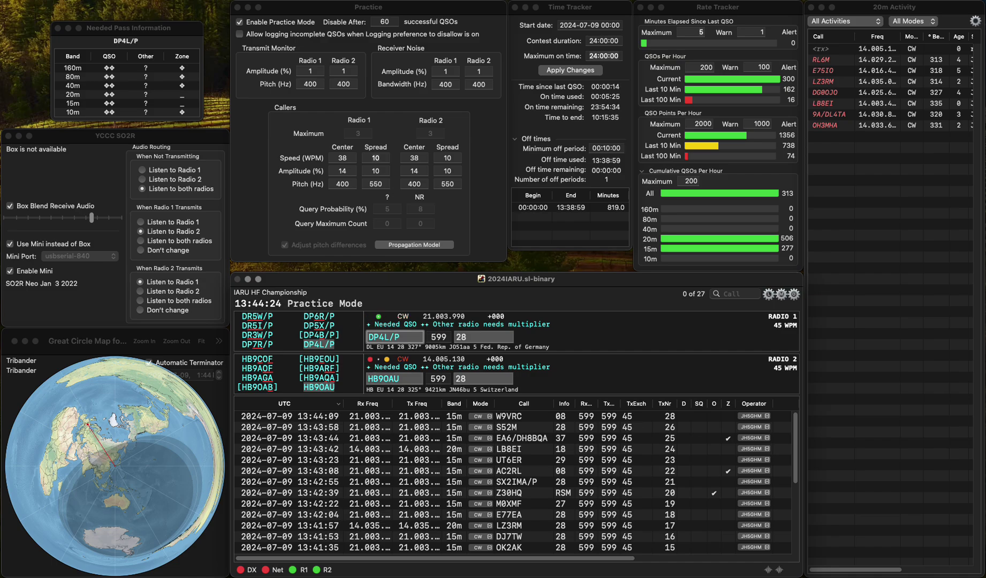
{"action": "left_click", "coordinate": [466, 337]}
{"action": "key", "text": "Return"}
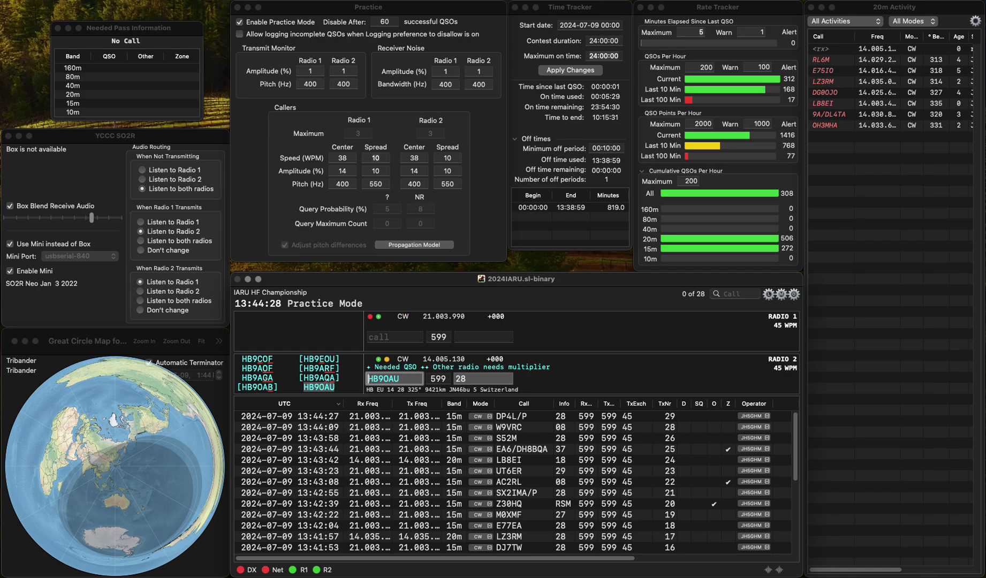
Enter DM5A on Radio 1, send the exchange and log the contact with received exchange 28
{"action": "left_click", "coordinate": [394, 337]}
{"action": "type", "text": "DM5"}
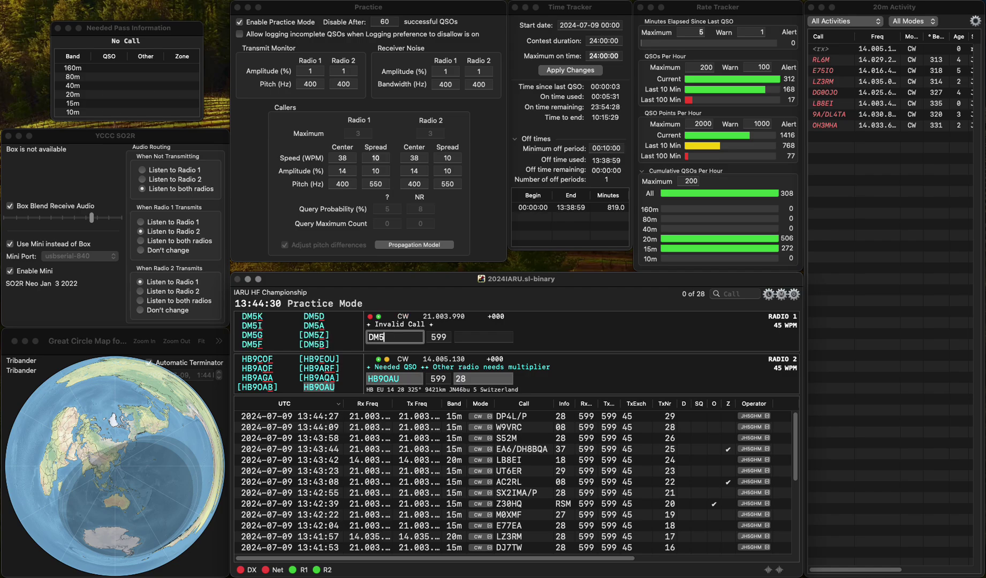
{"action": "type", "text": "A"}
{"action": "key", "text": "Return"}
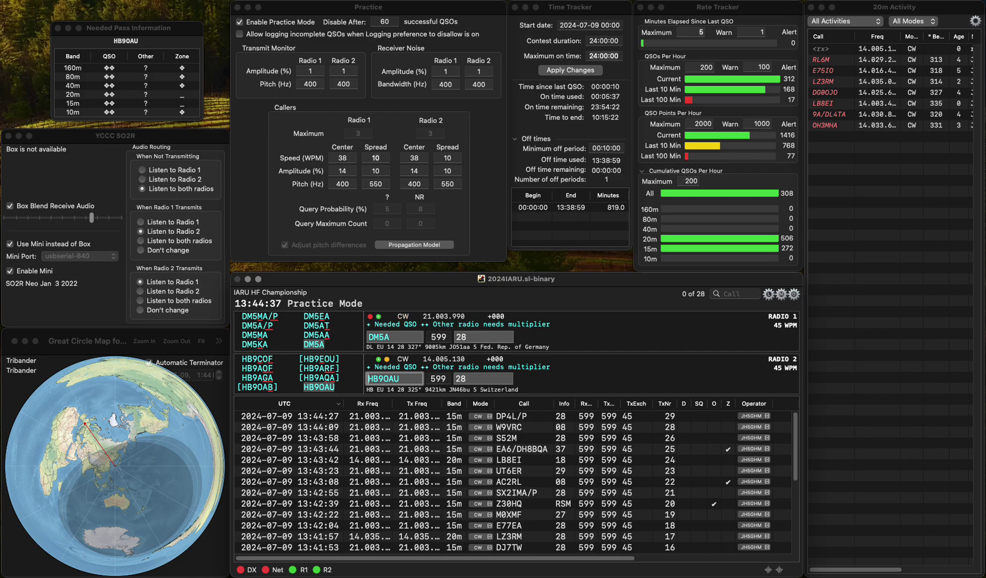
{"action": "key", "text": "Return"}
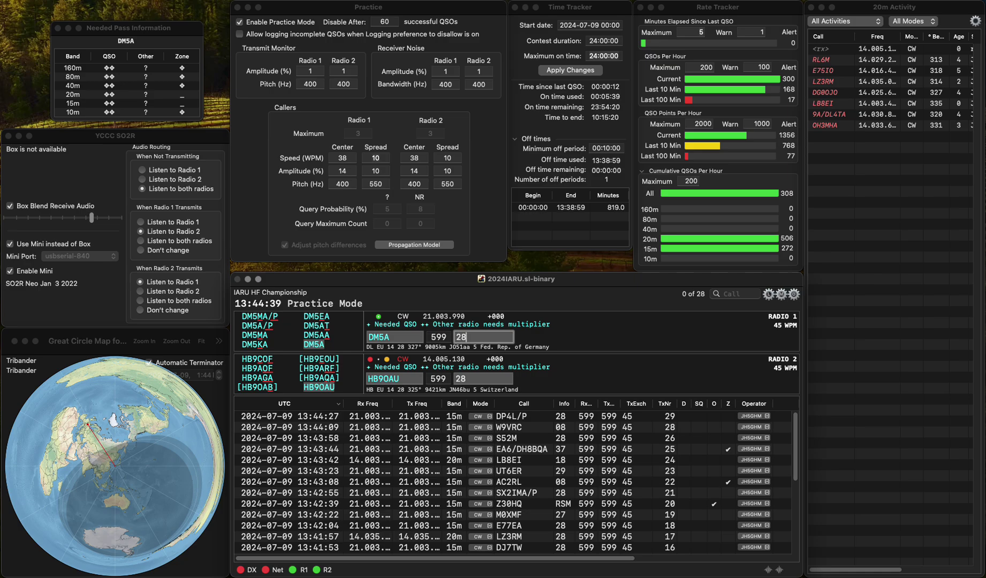
{"action": "key", "text": "Return"}
{"action": "key", "text": "Return"}
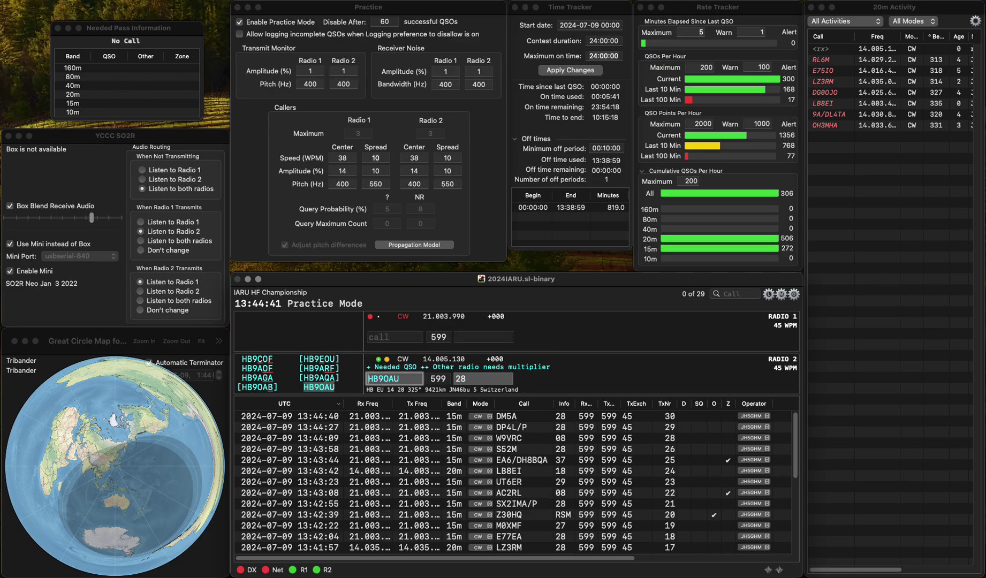
{"action": "key", "text": "Tab"}
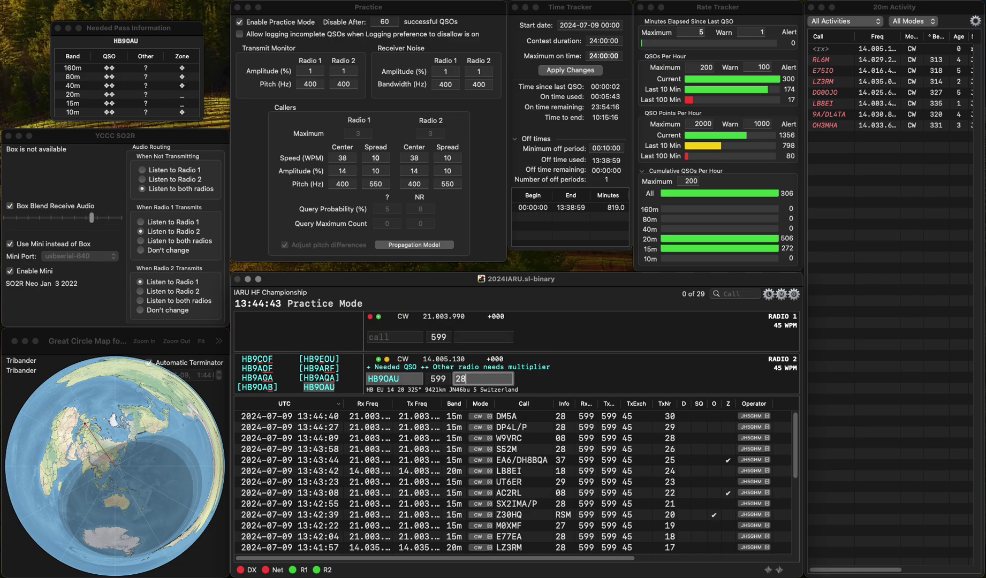
{"action": "type", "text": "E7"}
{"action": "key", "text": "Return"}
{"action": "type", "text": "3EP"}
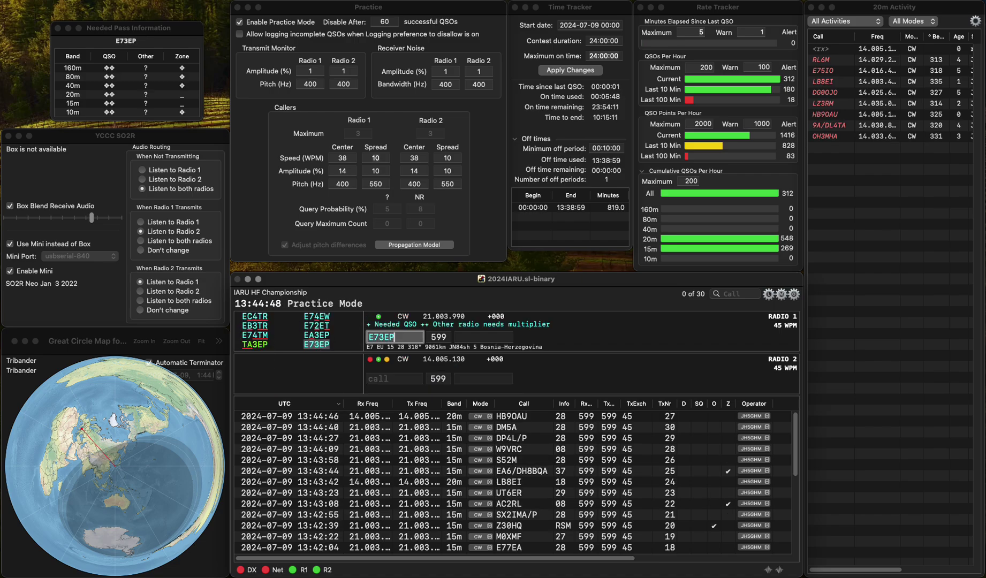
{"action": "key", "text": "Return"}
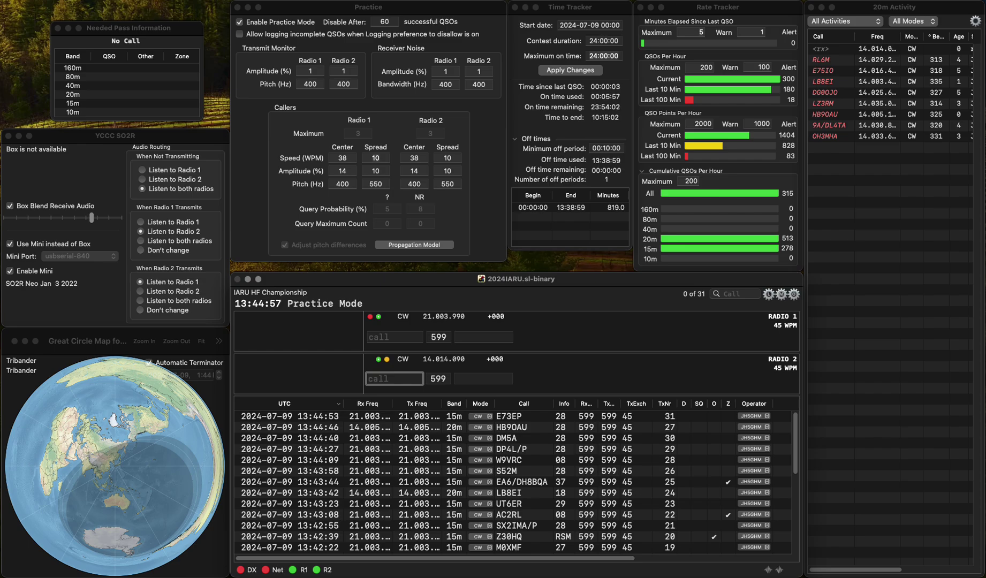
{"action": "key", "text": "Up"}
{"action": "type", "text": "N5WU"}
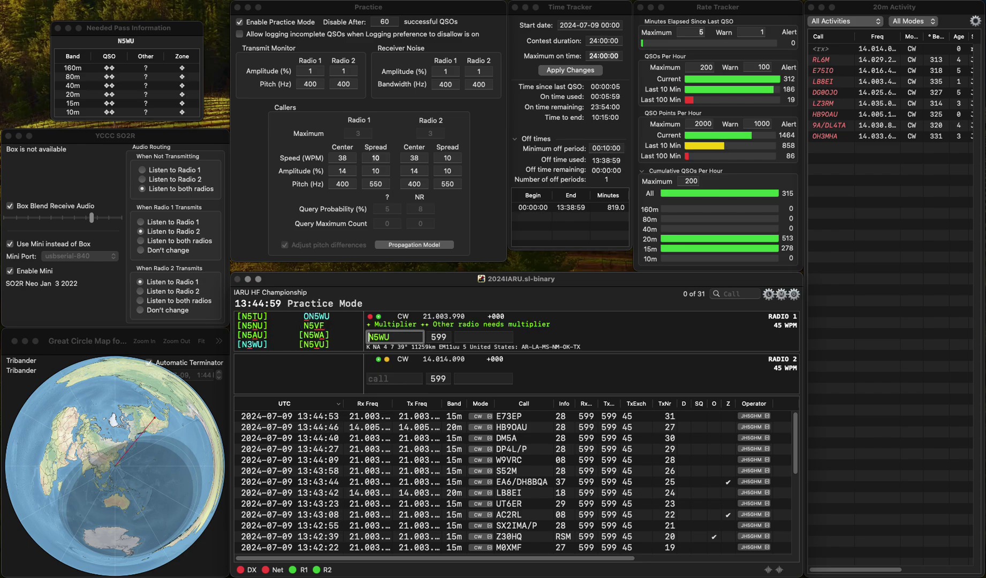
{"action": "type", "text": "O"}
{"action": "key", "text": "Return"}
{"action": "key", "text": "Down"}
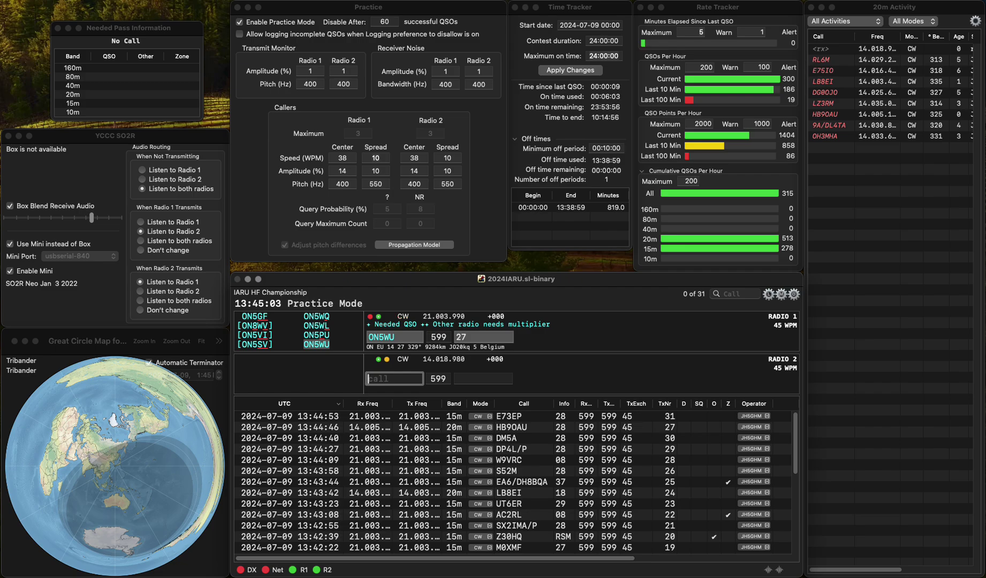
{"action": "key", "text": "Up"}
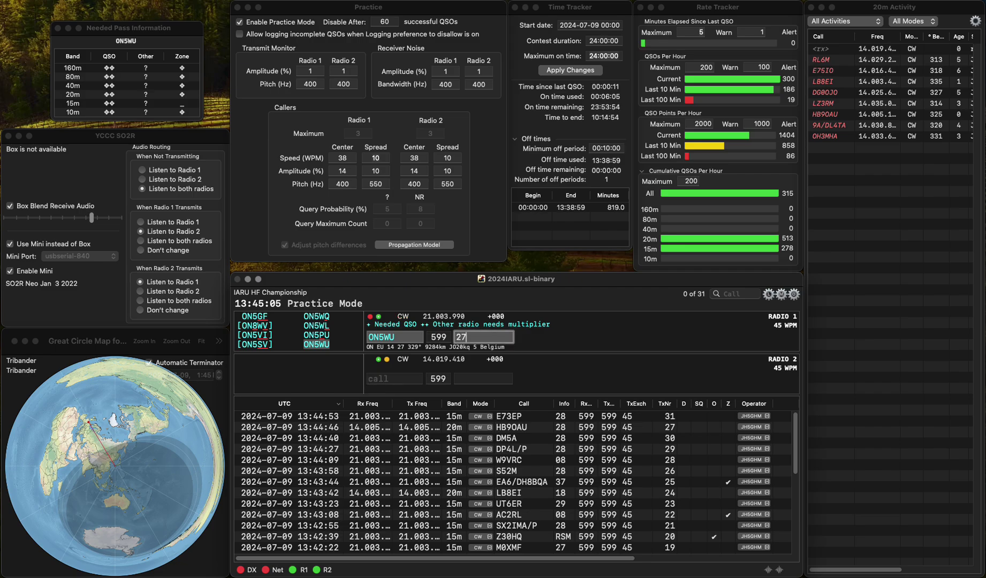
{"action": "key", "text": "Return"}
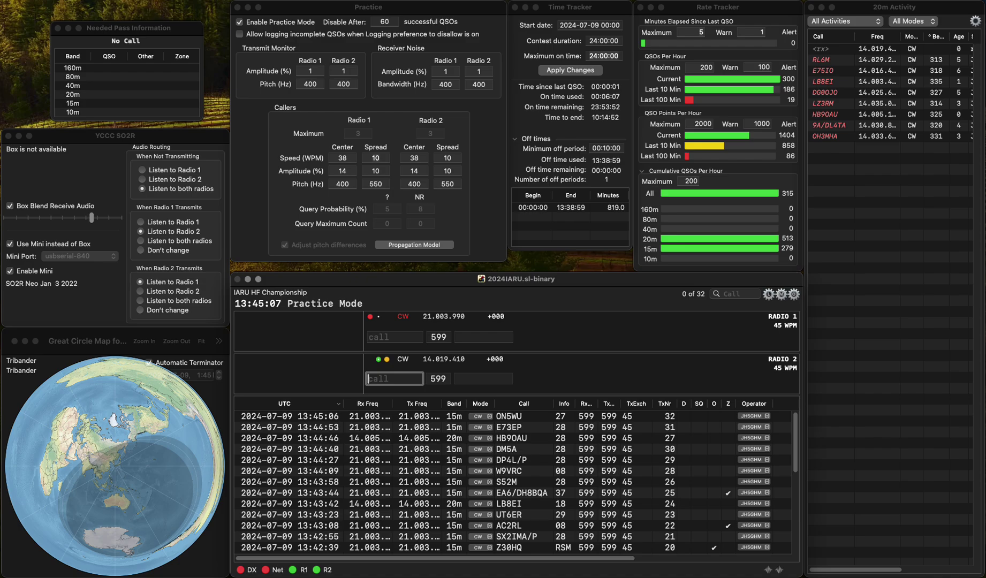
Enter the callsign S57K on Radio 1 and send the exchange
{"action": "key", "text": "Up"}
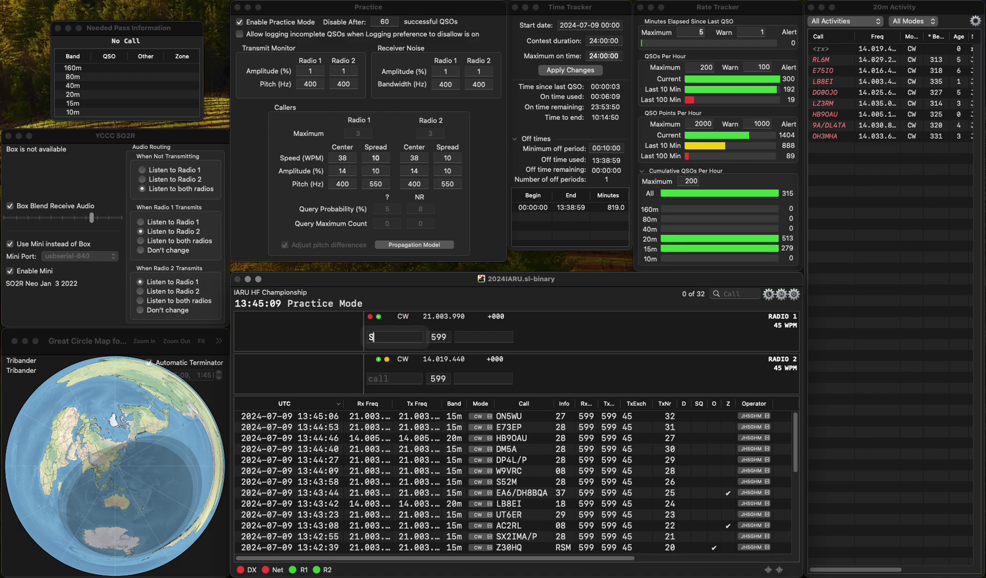
{"action": "type", "text": "S57"}
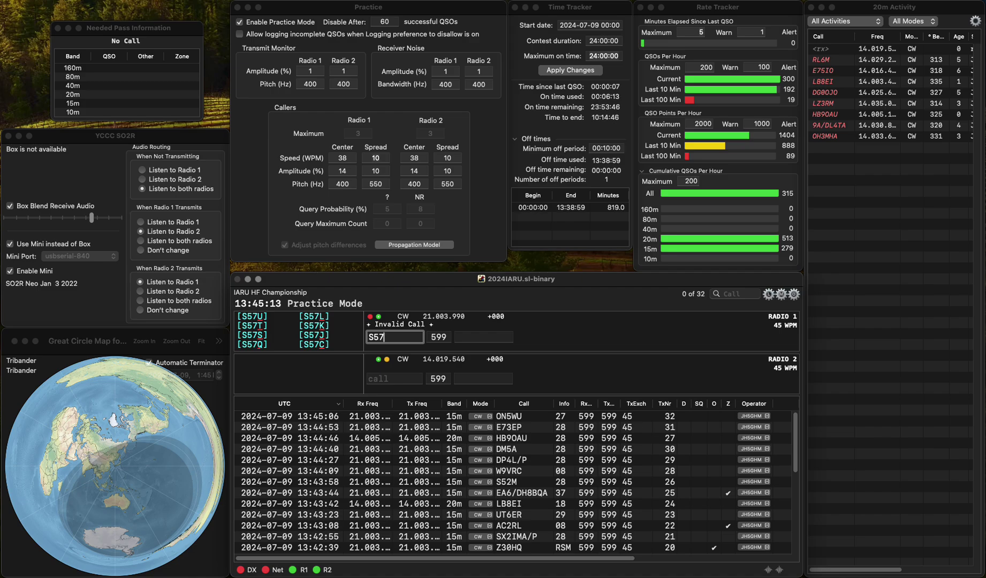
{"action": "type", "text": "K"}
{"action": "key", "text": "Return"}
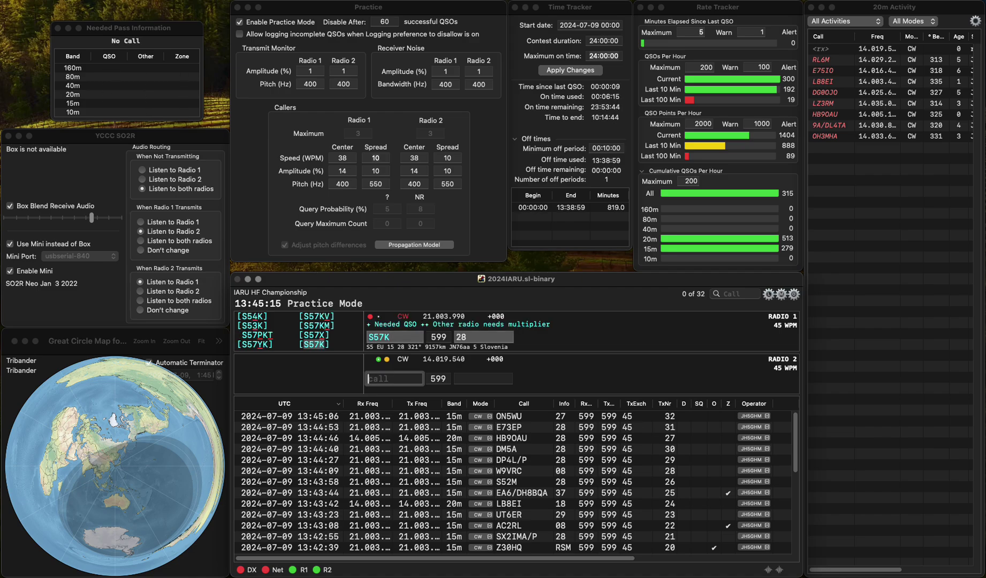
{"action": "type", "text": "TM6"}
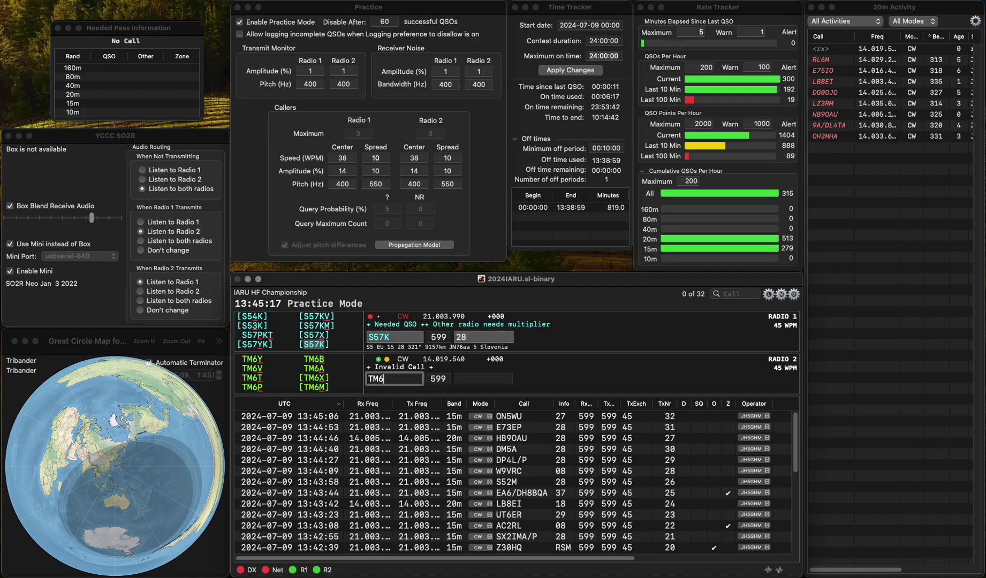
{"action": "type", "text": "9YL"}
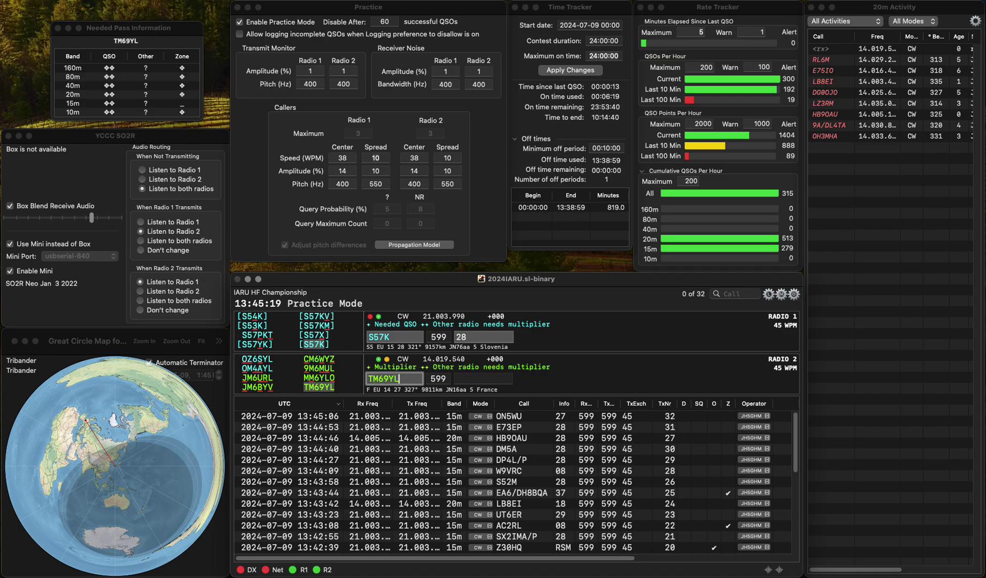
{"action": "key", "text": "Return"}
{"action": "key", "text": "Return"}
{"action": "key", "text": "space"}
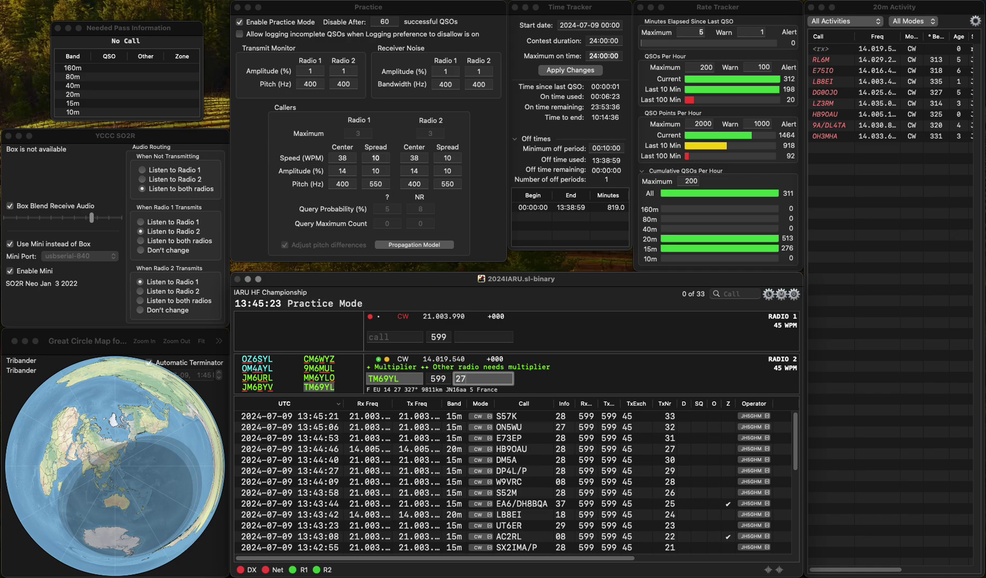
Enter the partial callsign DK4 on Radio 1, and log TM69YL on Radio 2 with exchange 27
{"action": "key", "text": "Up"}
{"action": "type", "text": "DK4"}
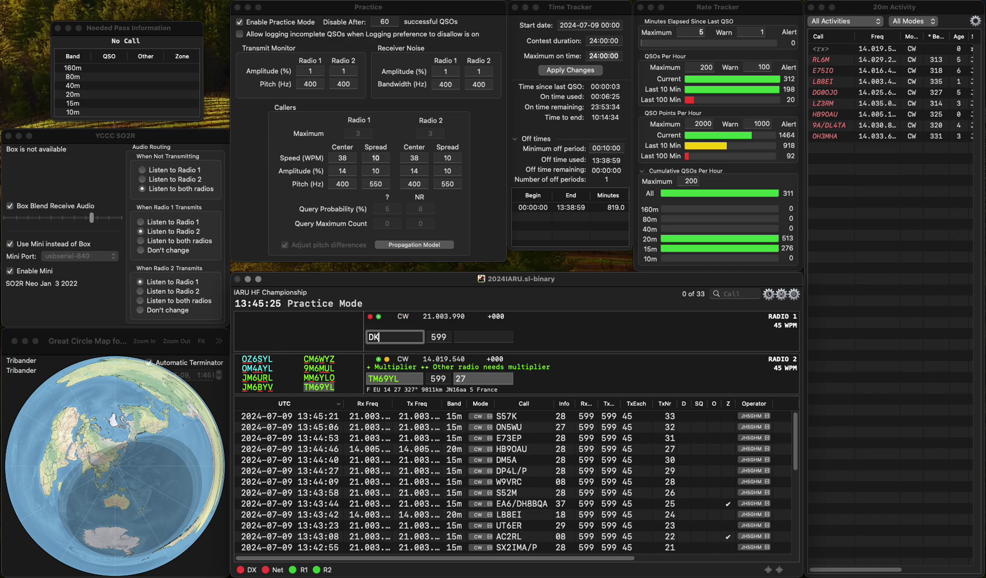
{"action": "key", "text": "Return"}
{"action": "key", "text": "Down"}
{"action": "key", "text": "Return"}
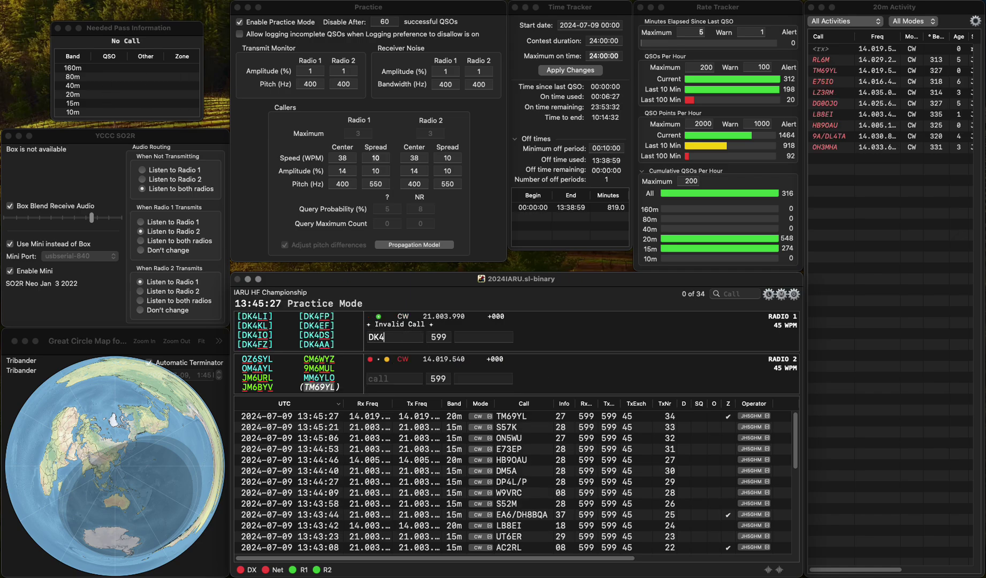
{"action": "key", "text": "BackSpace"}
{"action": "type", "text": "3T"}
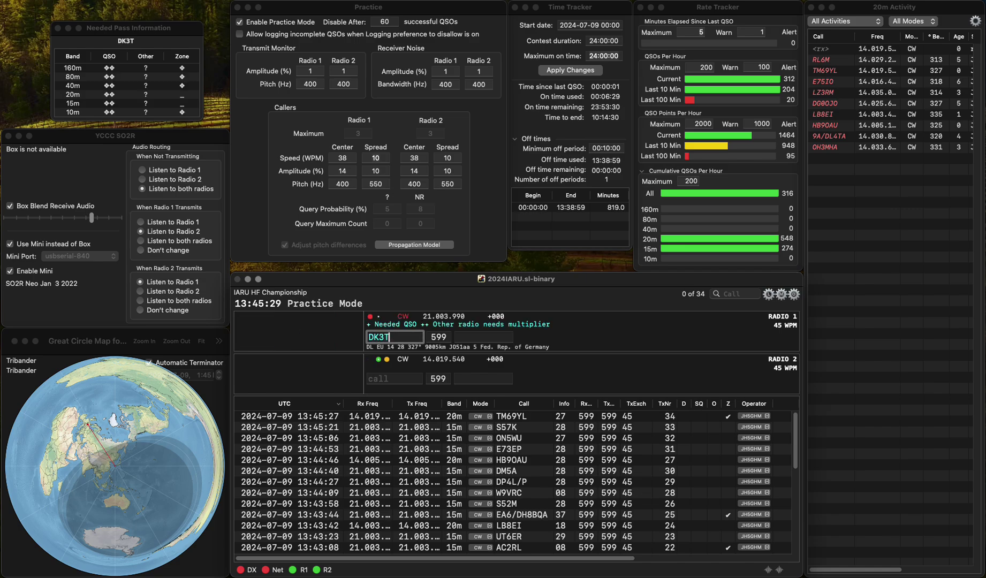
{"action": "key", "text": "Return"}
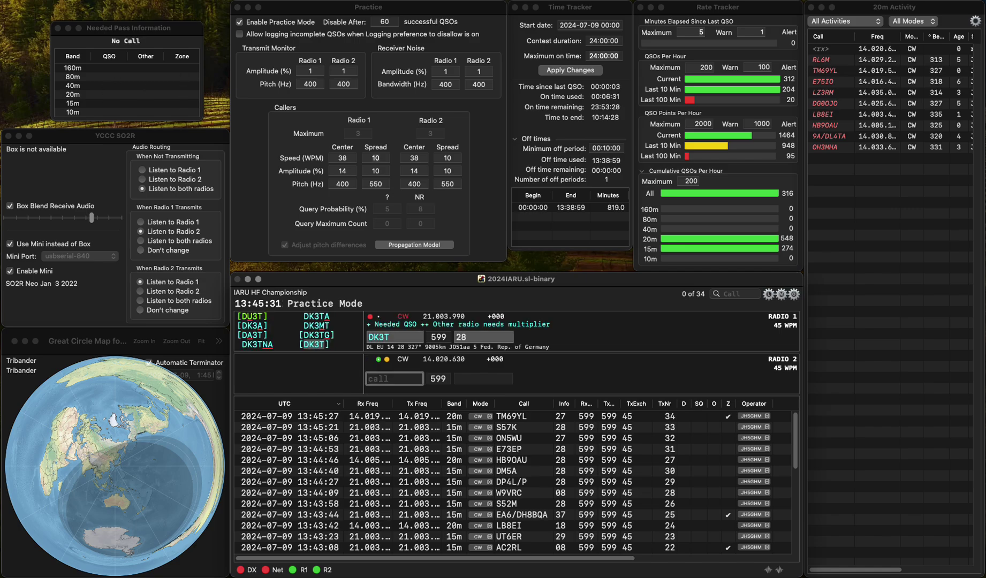
{"action": "key", "text": "Up"}
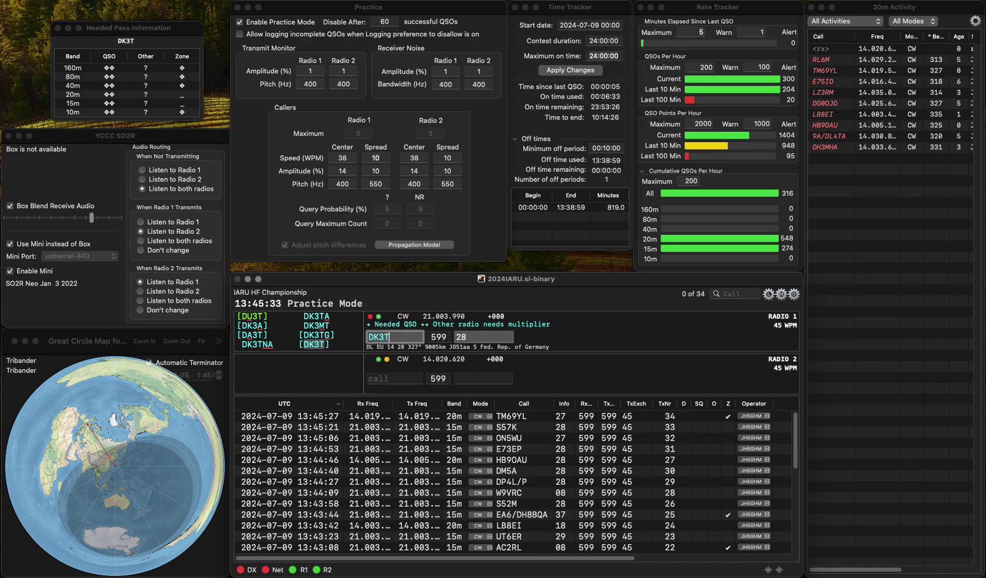
{"action": "key", "text": "space"}
{"action": "key", "text": "Return"}
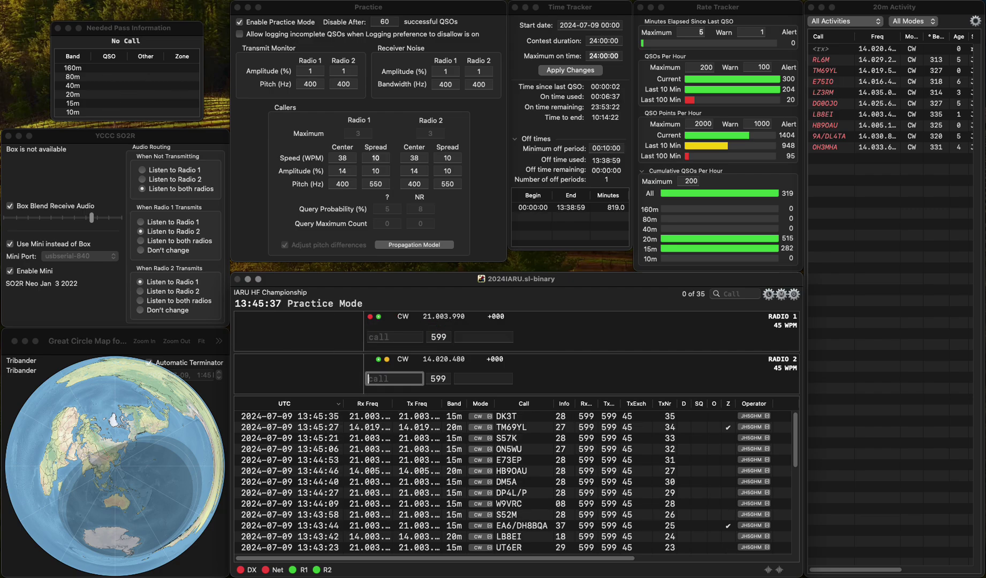
{"action": "key", "text": "grave"}
{"action": "type", "text": "JA8NFV"}
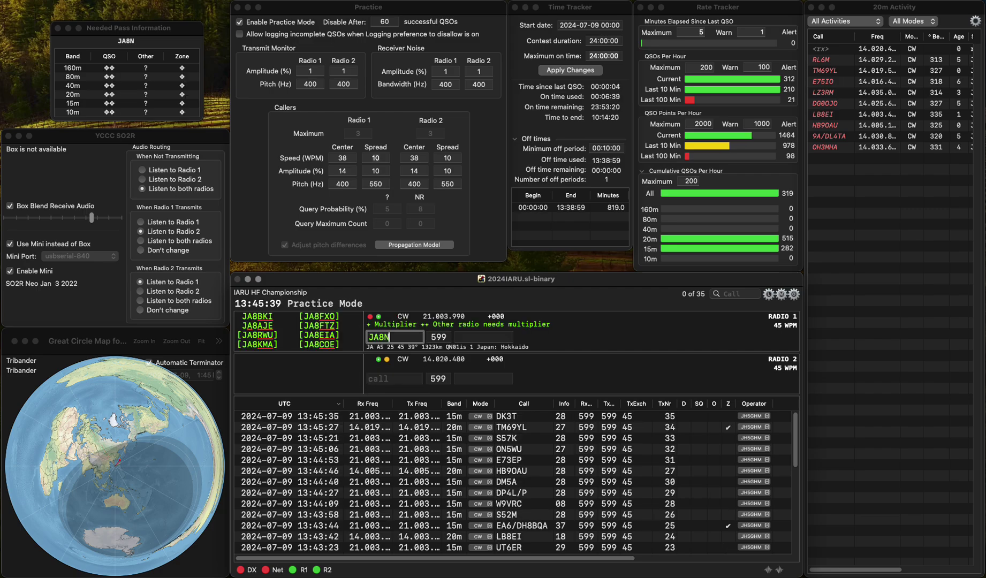
{"action": "key", "text": "Return"}
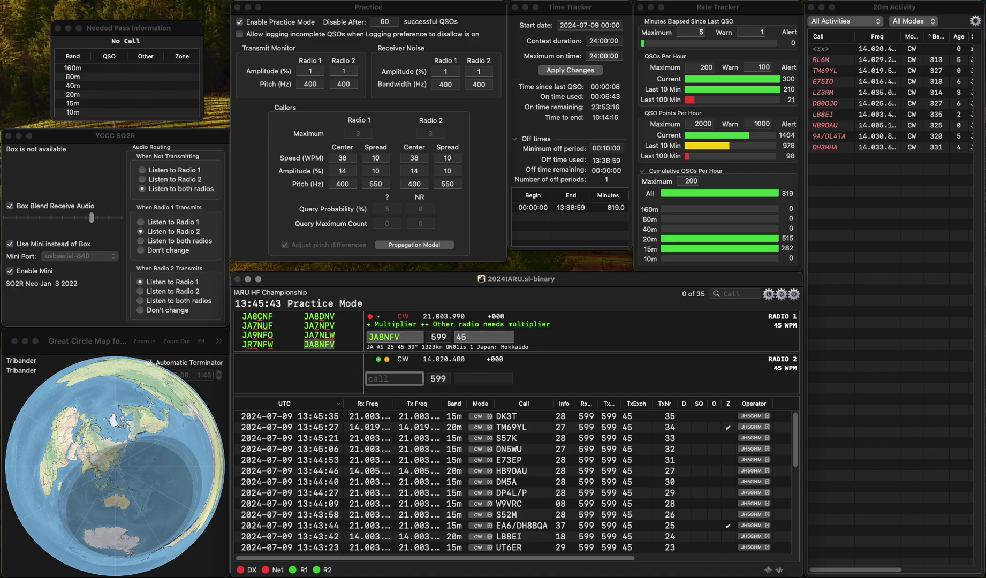
{"action": "left_click", "coordinate": [466, 336]}
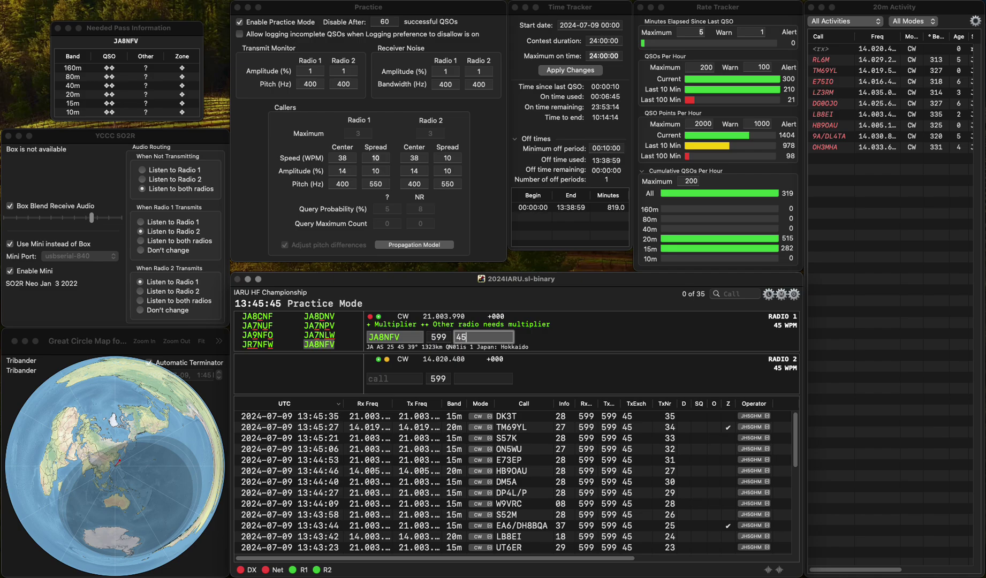
{"action": "key", "text": "Return"}
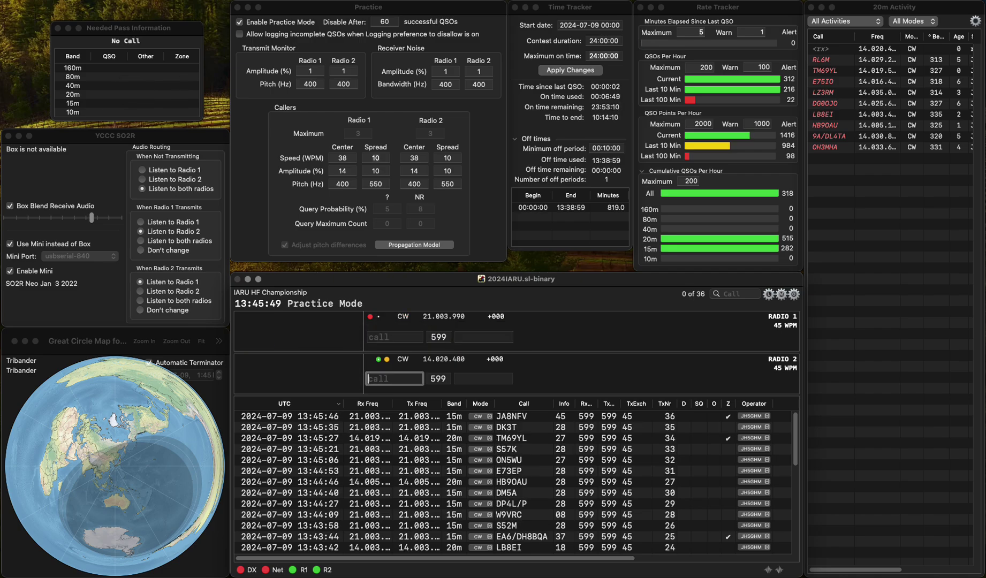
{"action": "type", "text": "EA7IUK"}
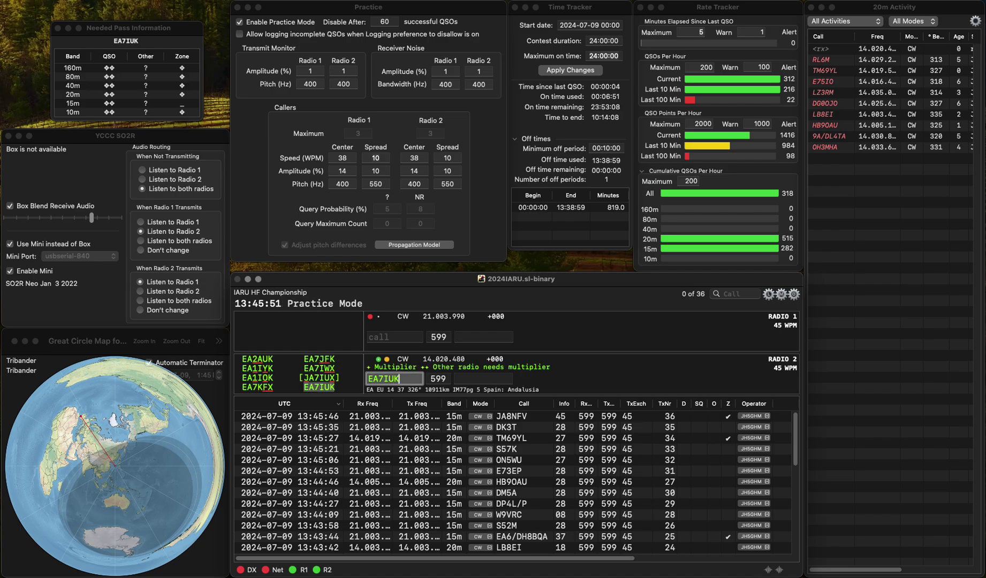
{"action": "key", "text": "Return"}
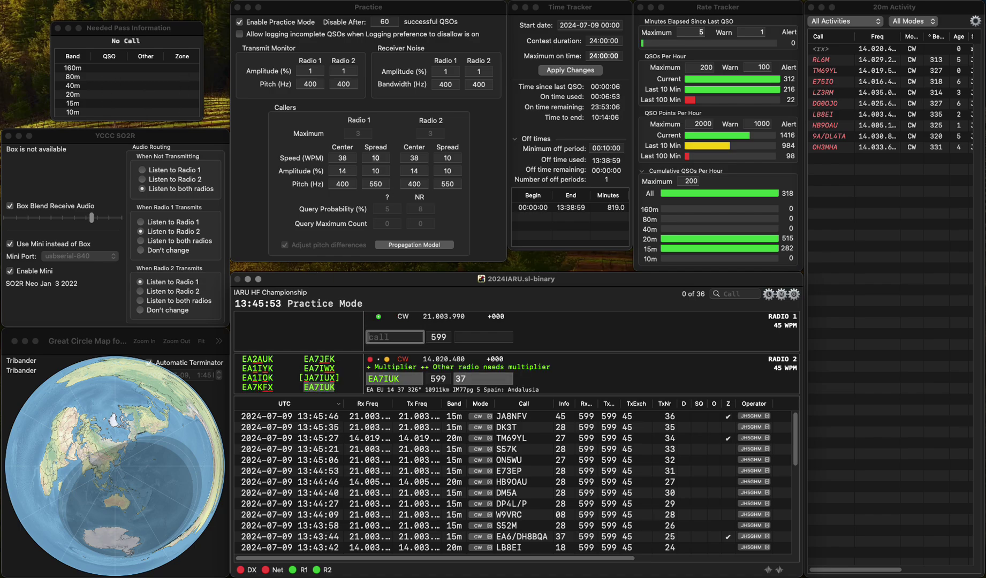
{"action": "type", "text": "RI0P"}
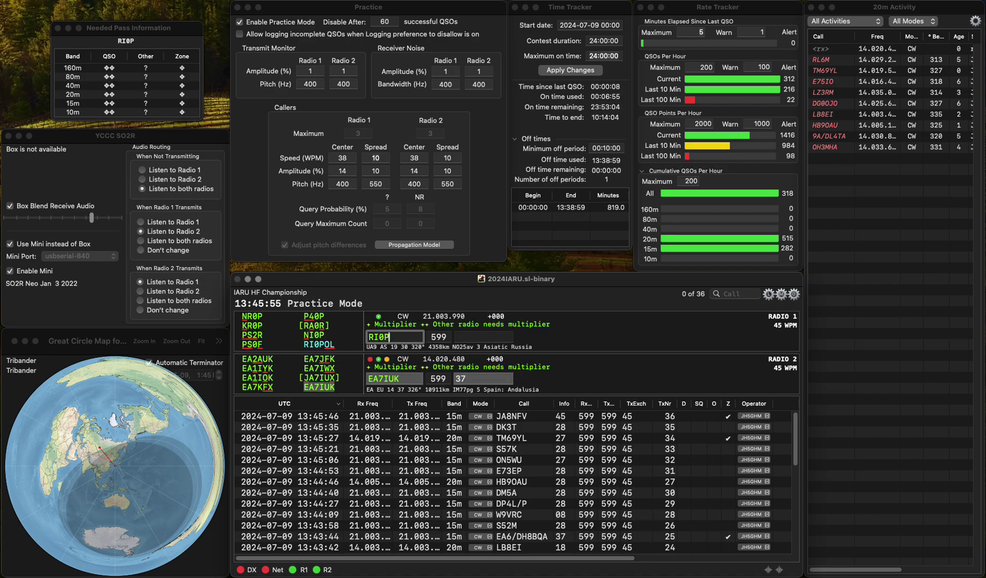
{"action": "type", "text": "OL"}
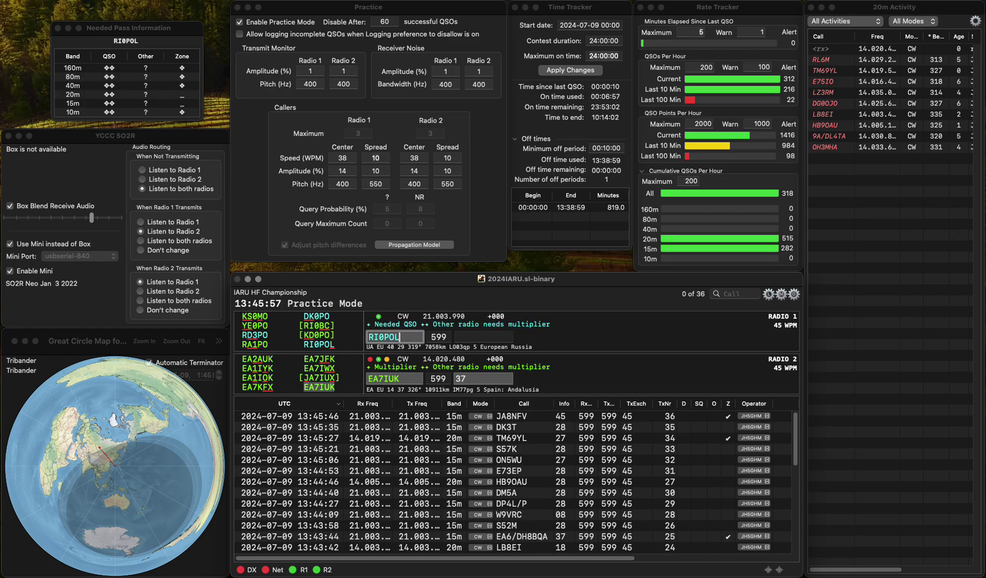
{"action": "key", "text": "Return"}
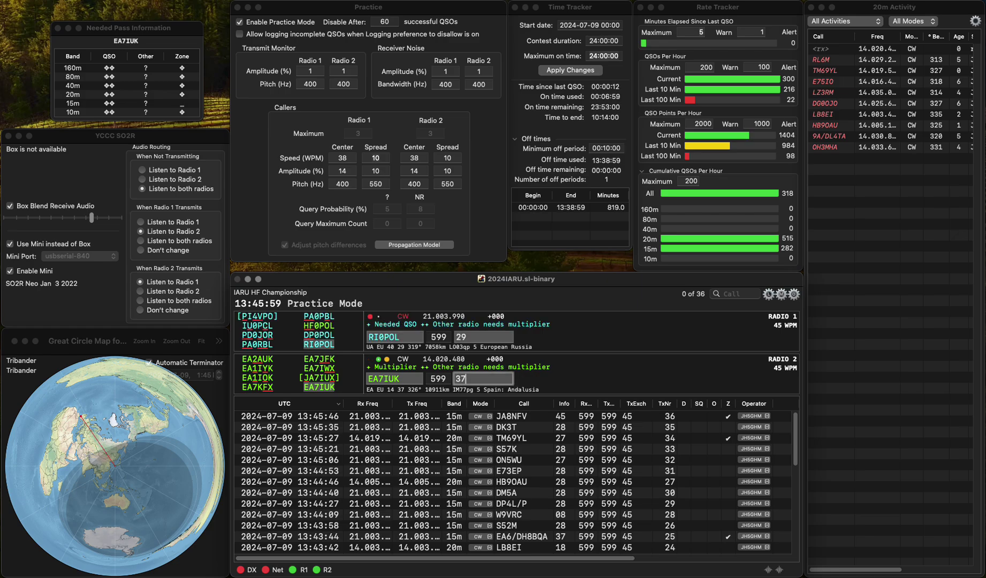
{"action": "key", "text": "Return"}
{"action": "key", "text": "Tab"}
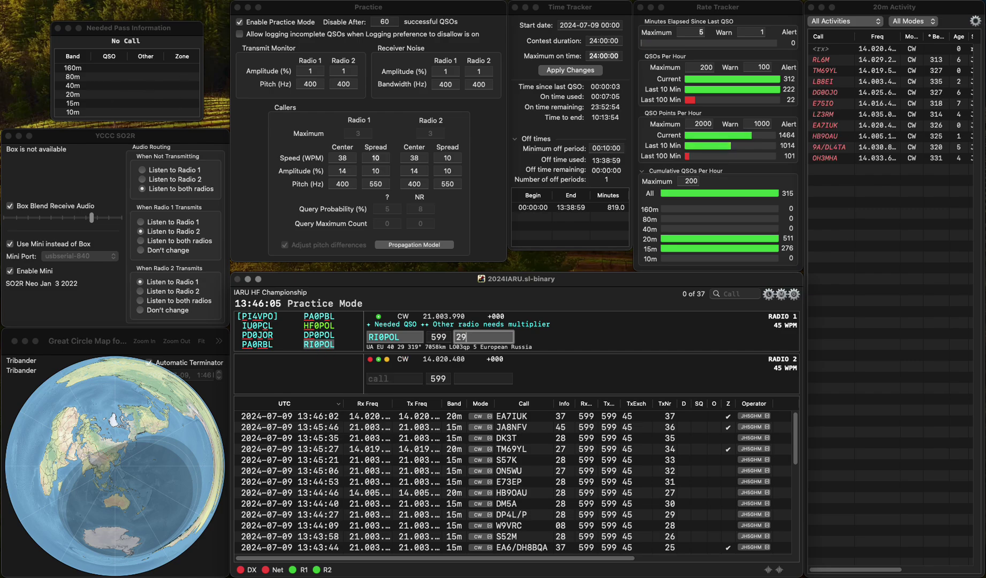
{"action": "key", "text": "Return"}
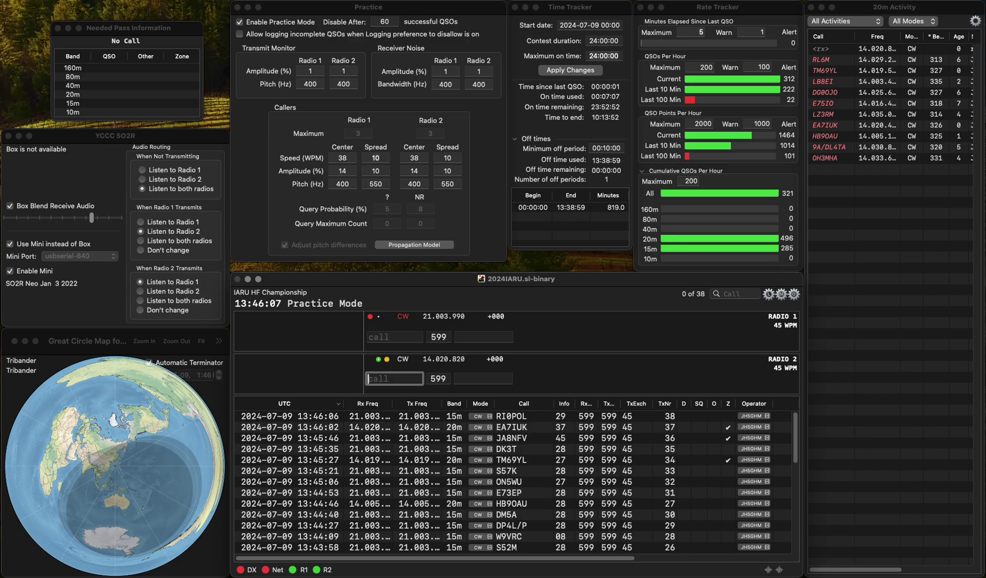
{"action": "left_click", "coordinate": [394, 336]}
{"action": "type", "text": "R"}
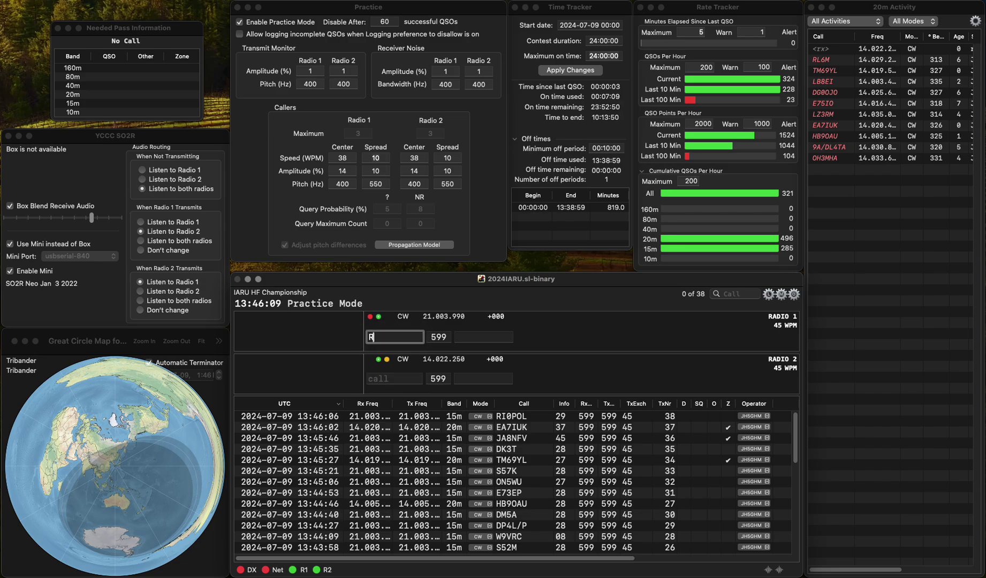
{"action": "key", "text": "BackSpace"}
{"action": "type", "text": "SV2J"}
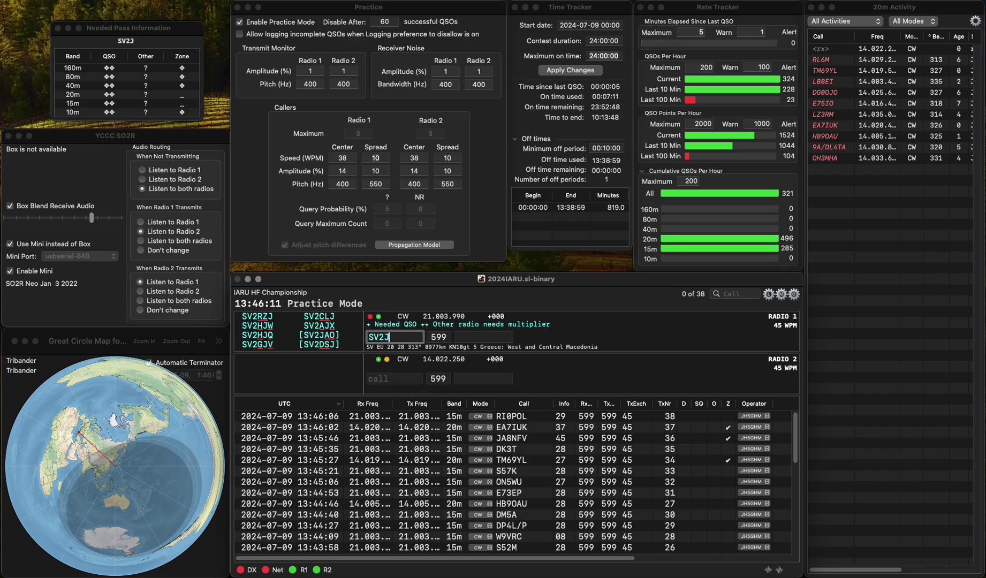
{"action": "type", "text": "ZT"}
{"action": "key", "text": "space"}
{"action": "key", "text": "space"}
{"action": "key", "text": "Right"}
{"action": "key", "text": "Right"}
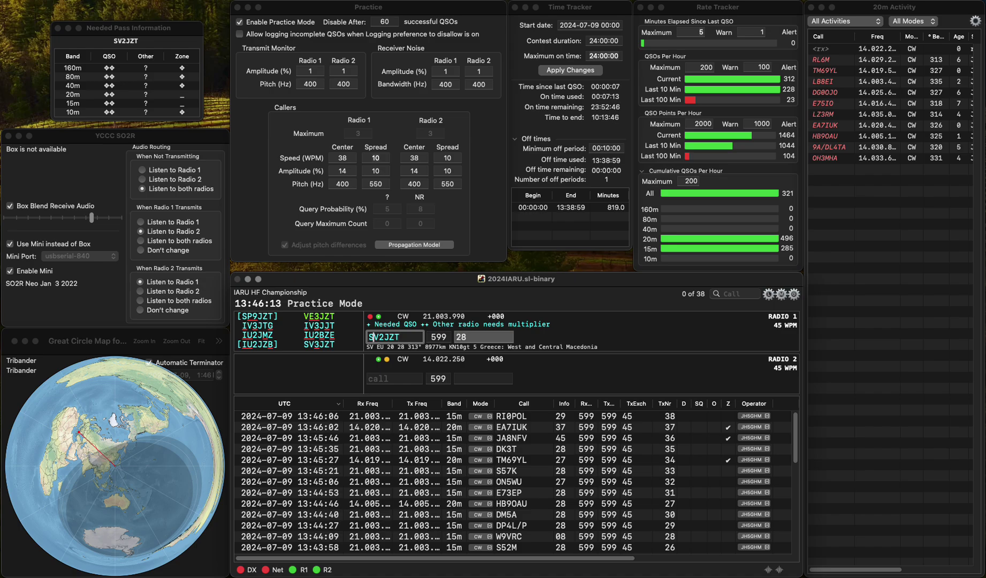
{"action": "key", "text": "Delete"}
{"action": "type", "text": "3"}
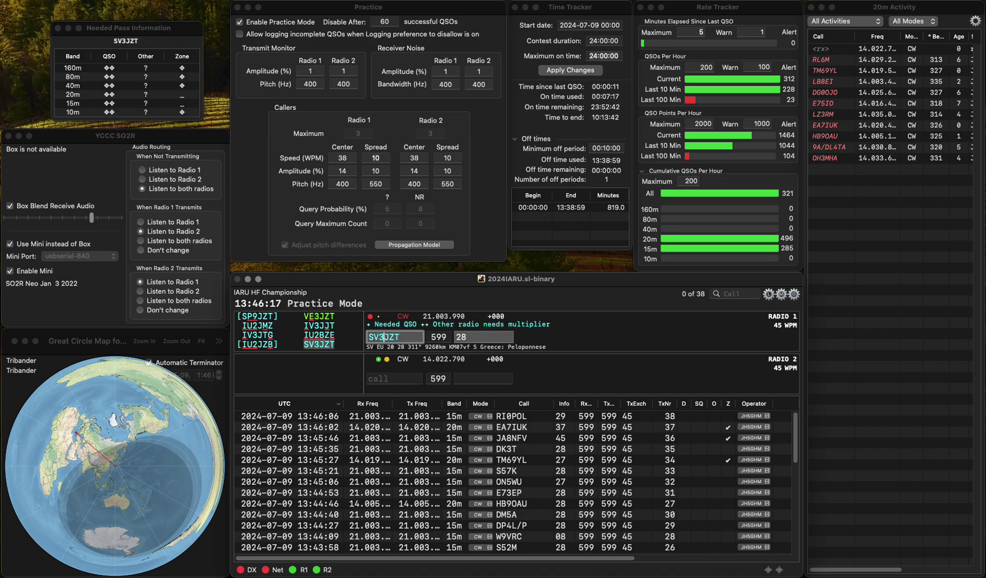
{"action": "key", "text": "space"}
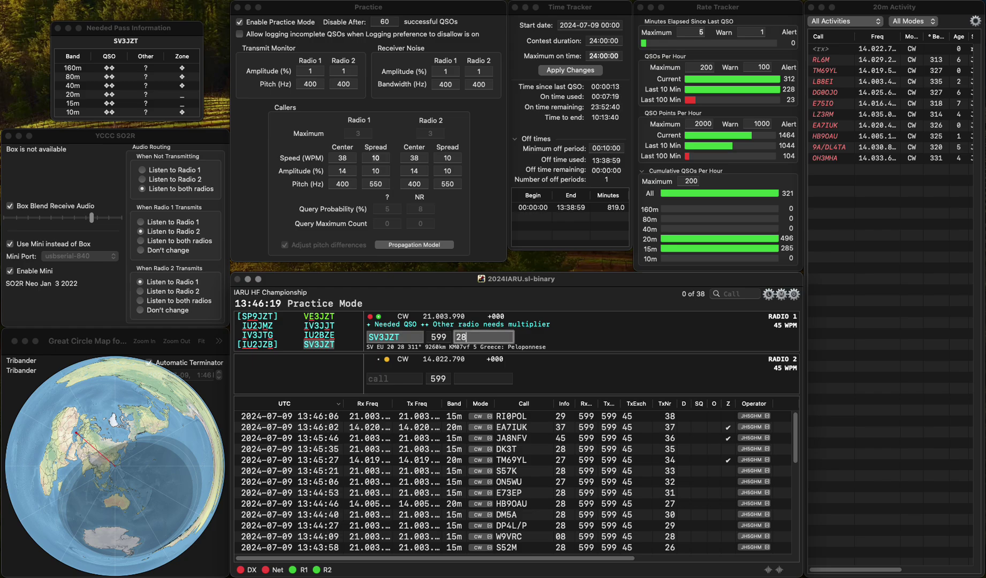
{"action": "key", "text": "Return"}
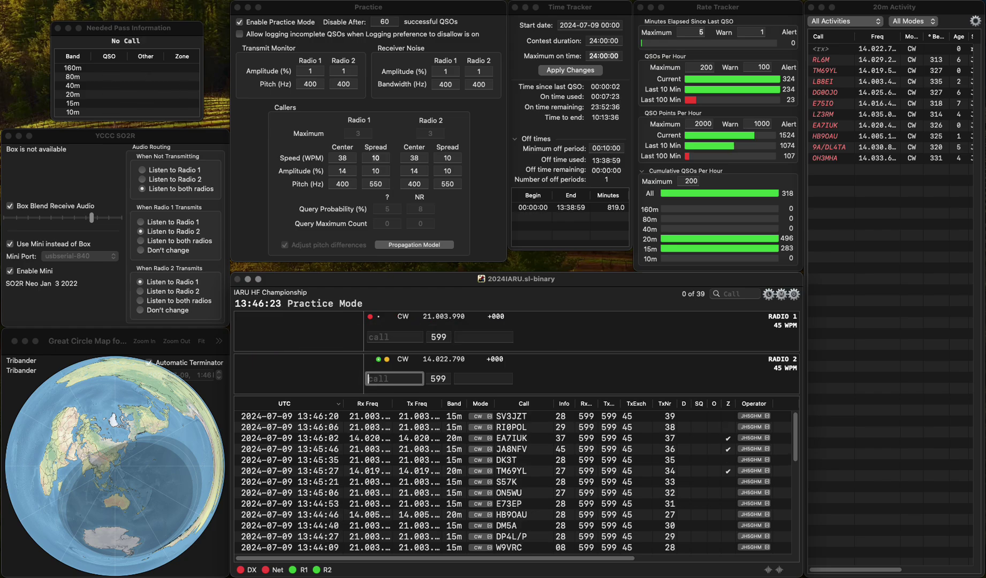
Work and log EU1AEX on Radio 2 with exchange 29, entering the partial callsign R9 on Radio 1 meanwhile
{"action": "type", "text": "EU1AEX"}
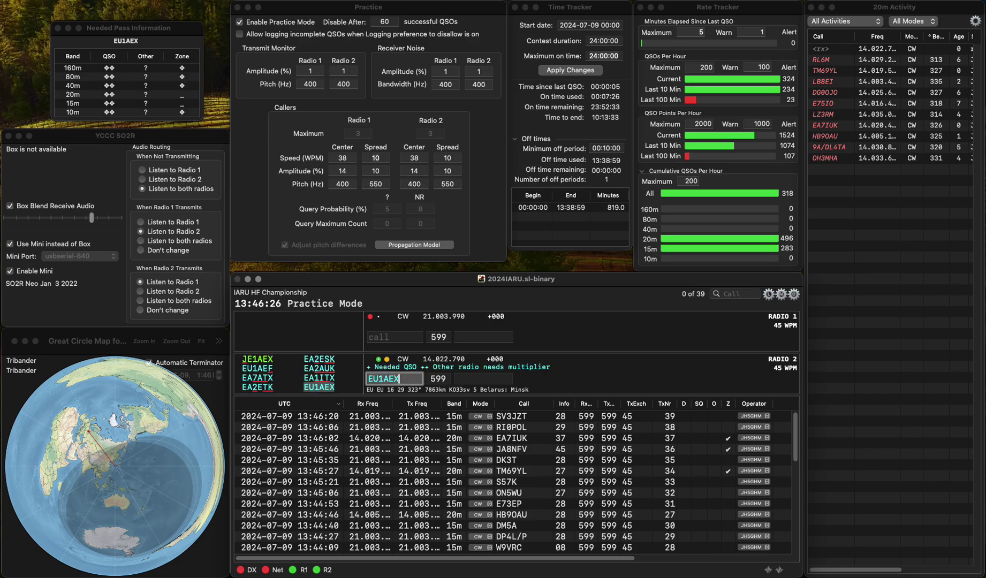
{"action": "key", "text": "Return"}
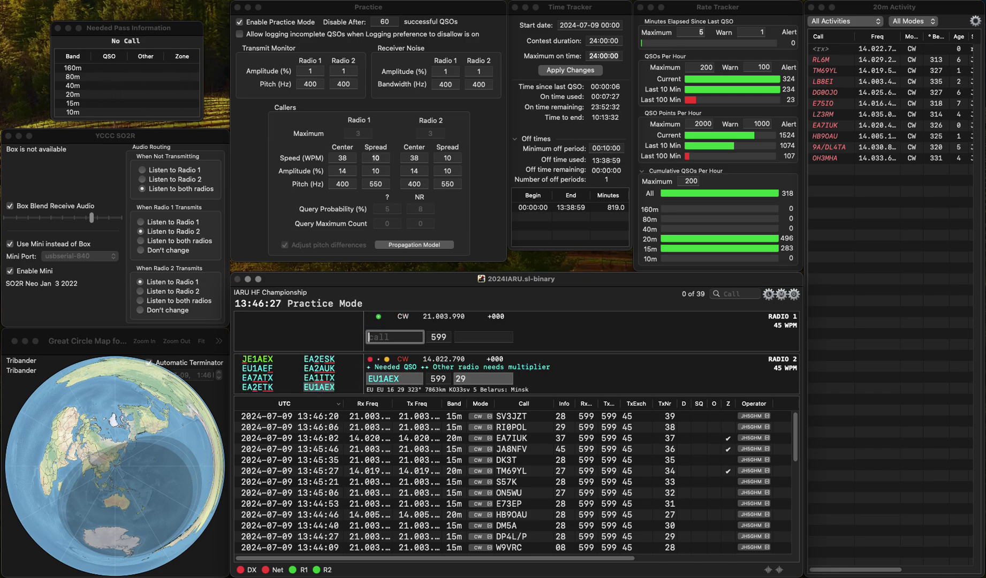
{"action": "type", "text": "R9"}
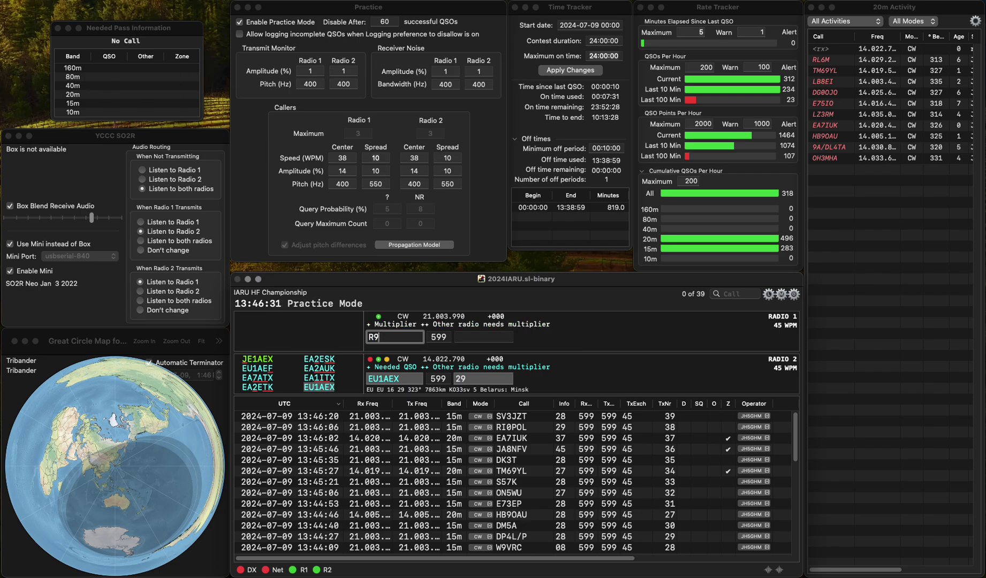
{"action": "key", "text": "Return"}
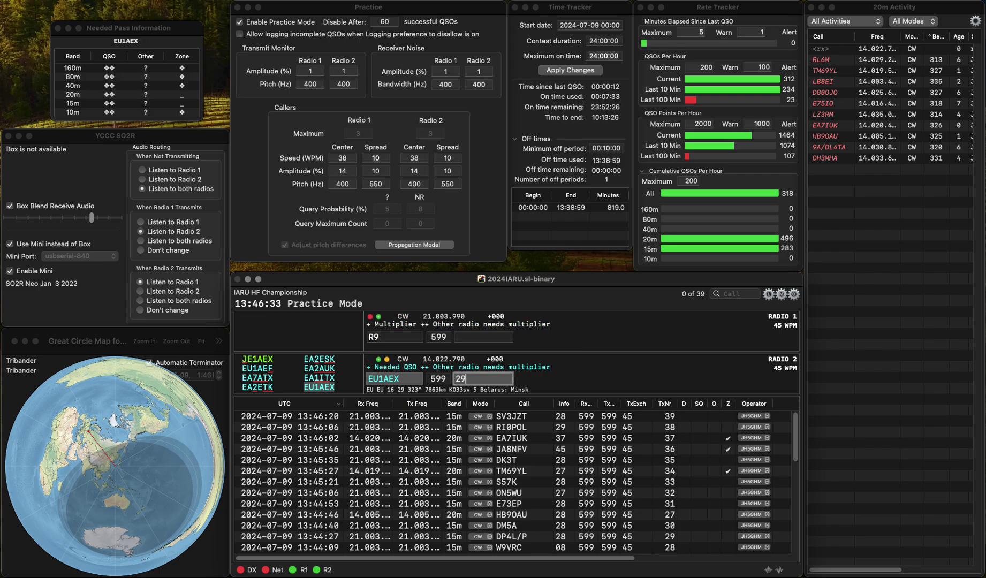
{"action": "key", "text": "Return"}
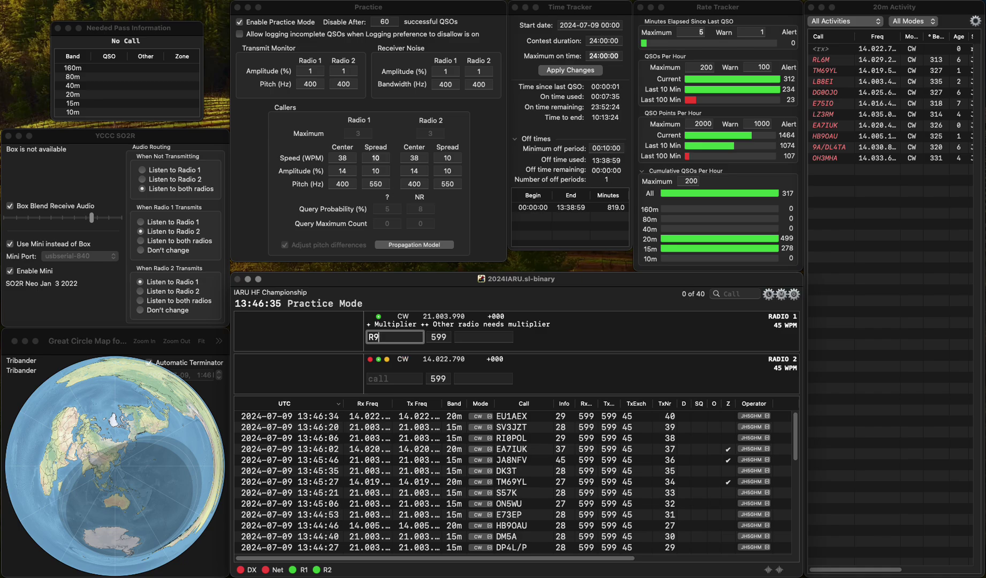
Complete and correct the Radio 1 callsign to R0RG/P and send the exchange
{"action": "type", "text": "E"}
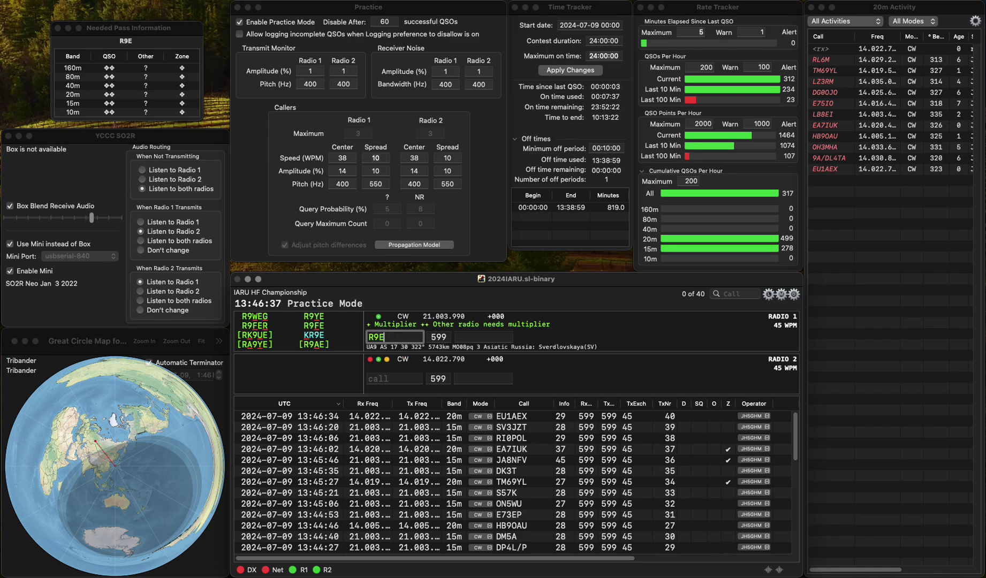
{"action": "type", "text": "G/P"}
{"action": "key", "text": "Delete"}
{"action": "type", "text": "0"}
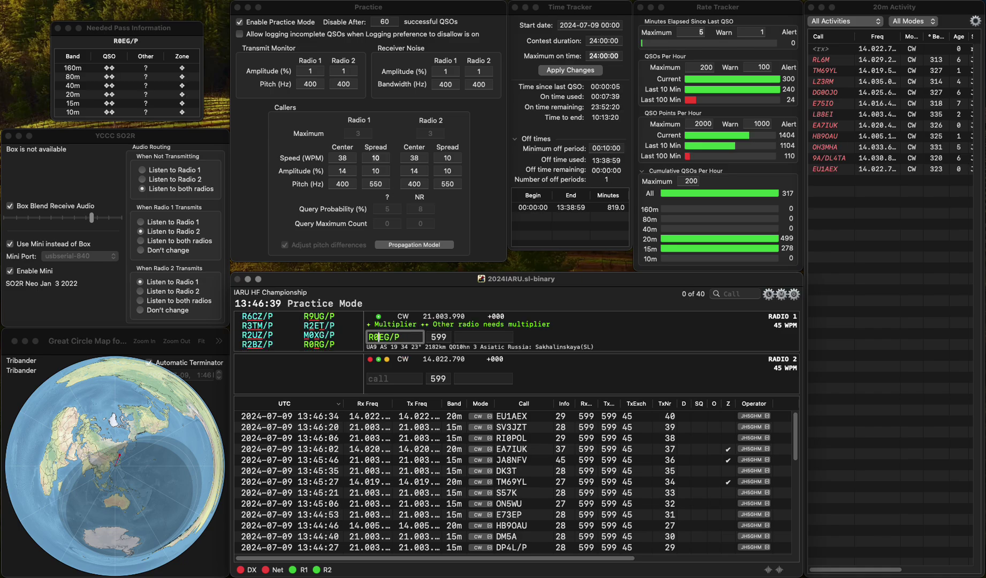
{"action": "key", "text": "Right"}
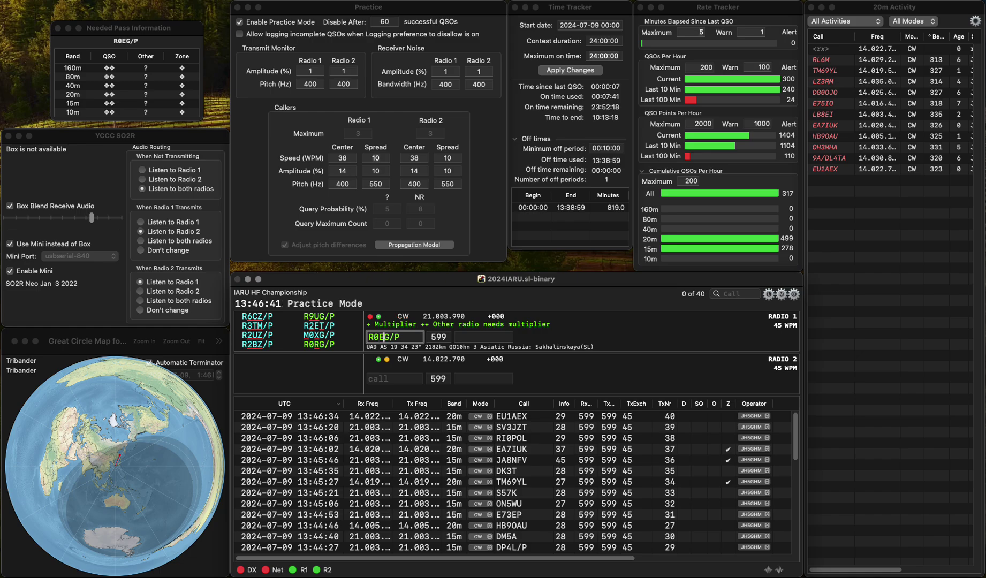
{"action": "key", "text": "BackSpace"}
{"action": "type", "text": "R"}
{"action": "key", "text": "Return"}
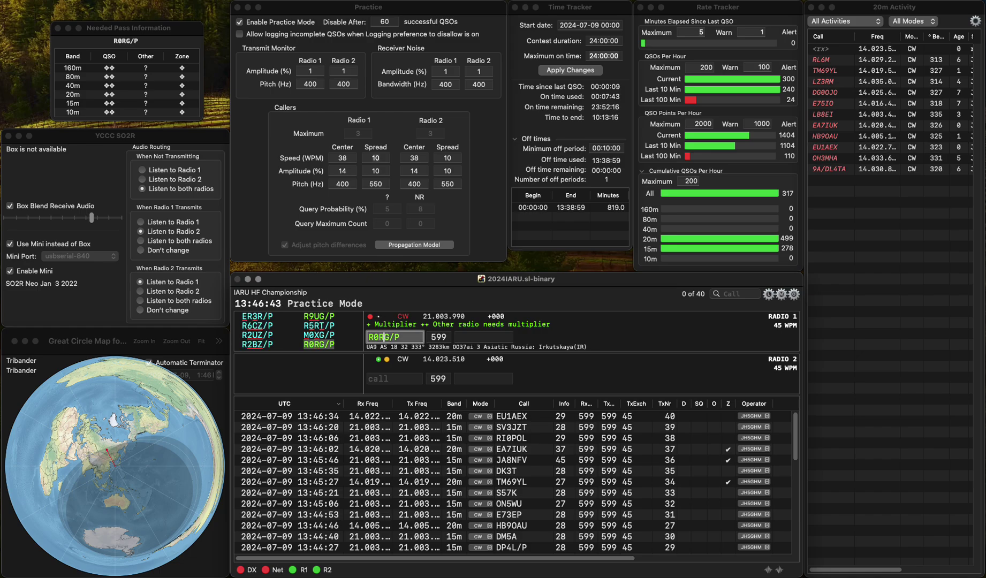
{"action": "key", "text": "Tab"}
{"action": "type", "text": "32"}
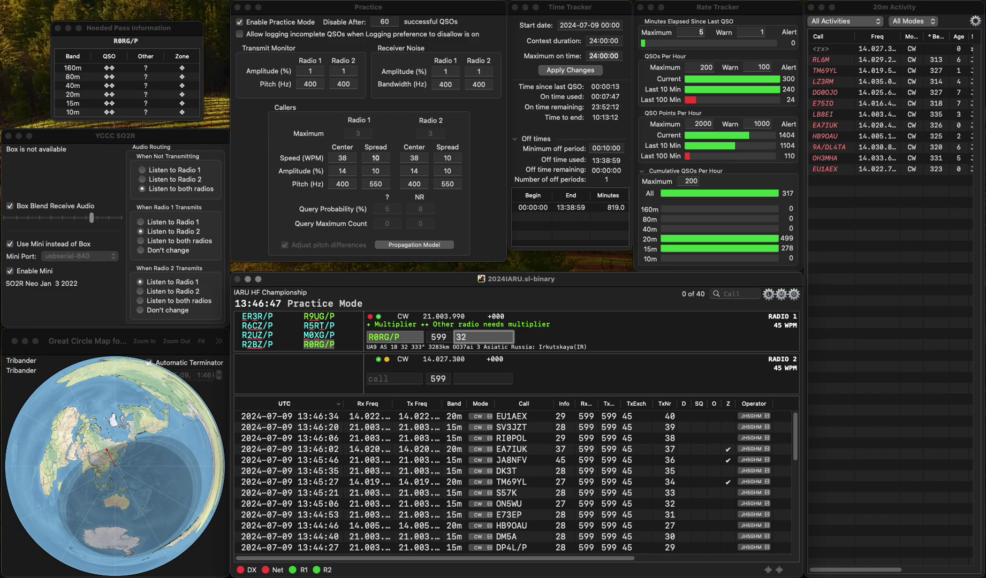
{"action": "key", "text": "Return"}
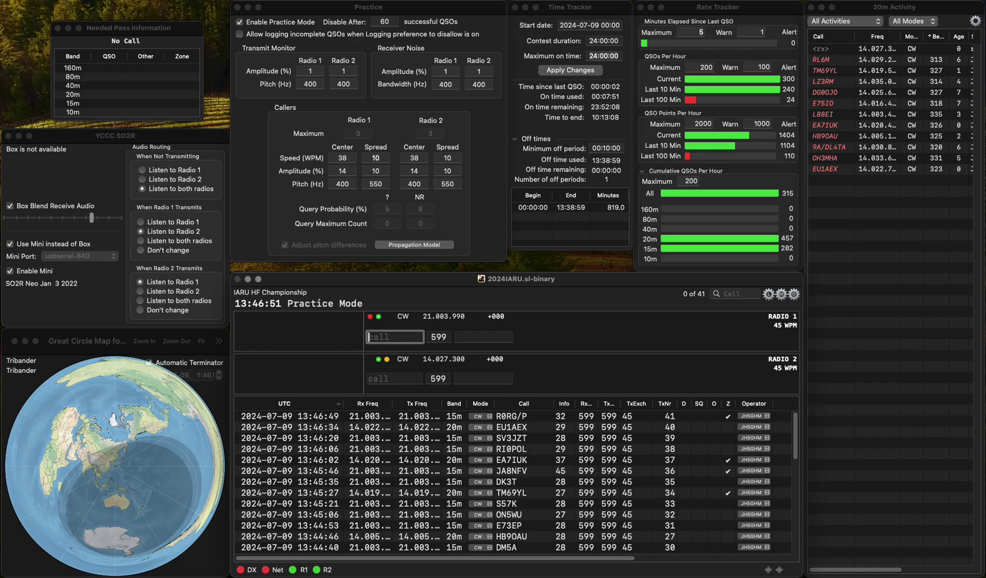
Enter the callsign OE0HQ on Radio 1 and send the exchange
{"action": "type", "text": "OE"}
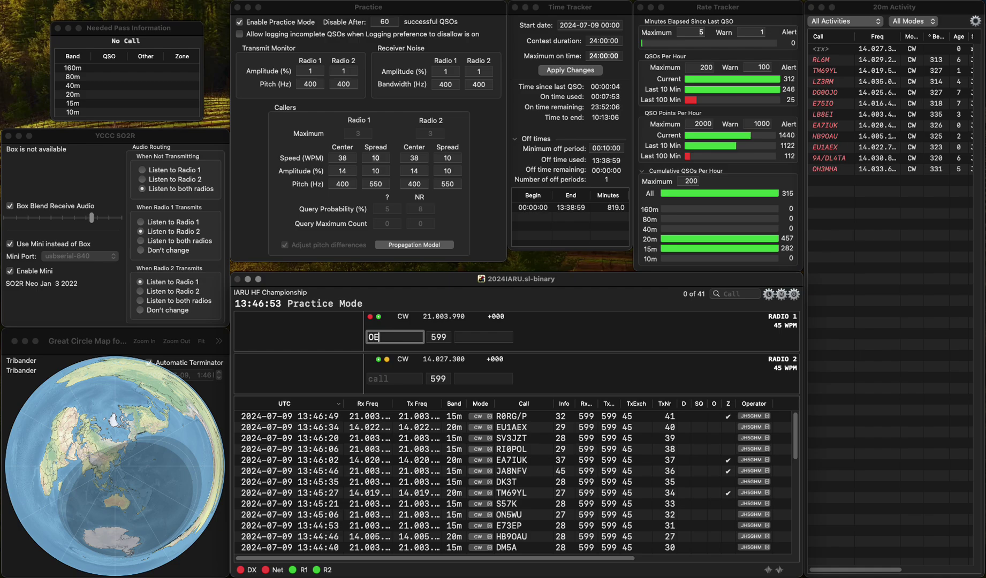
{"action": "type", "text": "0HQ"}
{"action": "key", "text": "Return"}
{"action": "key", "text": "Down"}
{"action": "type", "text": "G"}
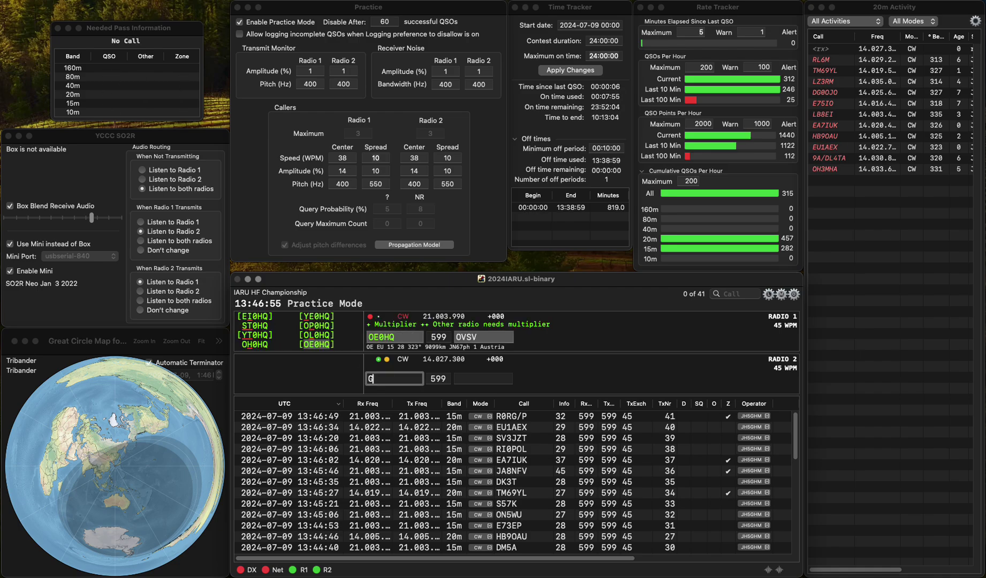
{"action": "type", "text": "3HSF"}
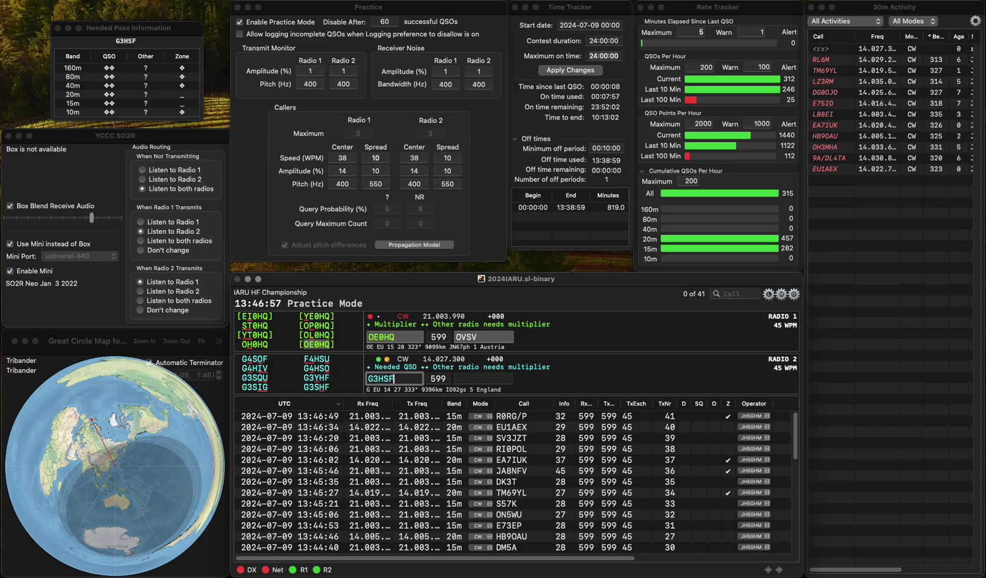
{"action": "key", "text": "Return"}
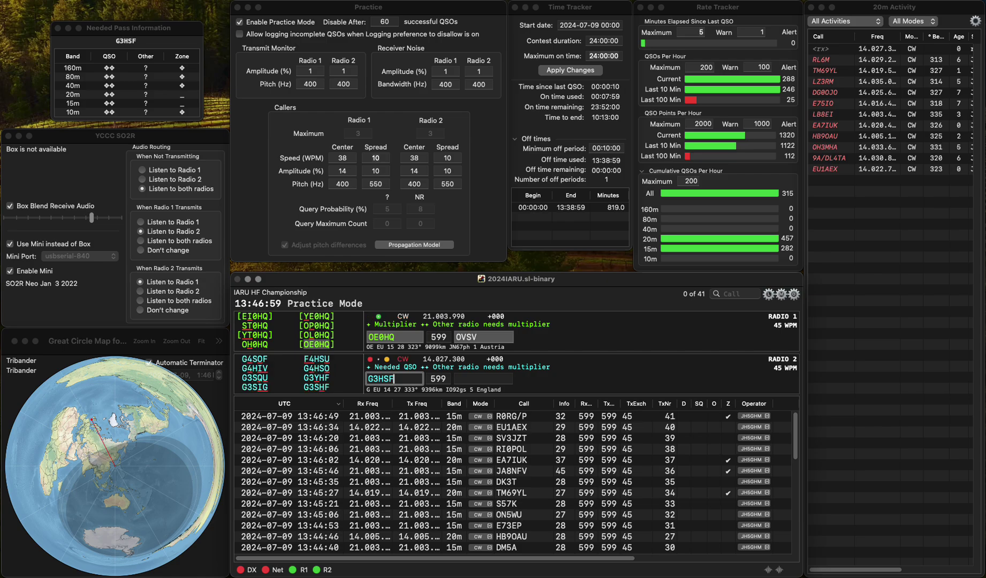
{"action": "key", "text": "BackSpace"}
{"action": "type", "text": "S"}
{"action": "key", "text": "Return"}
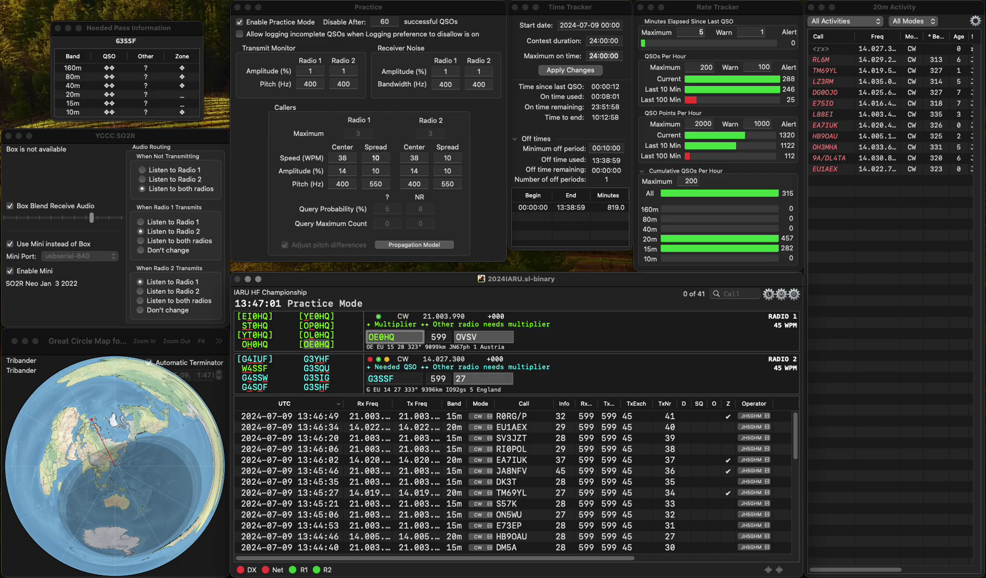
{"action": "key", "text": "Down"}
{"action": "key", "text": "Delete"}
{"action": "type", "text": "H"}
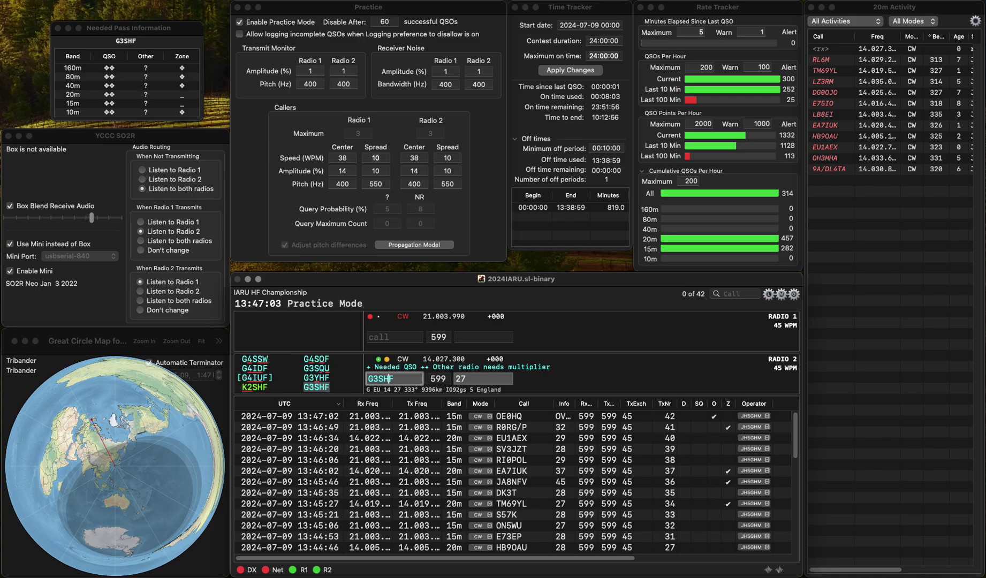
{"action": "key", "text": "Up"}
{"action": "type", "text": "EA"}
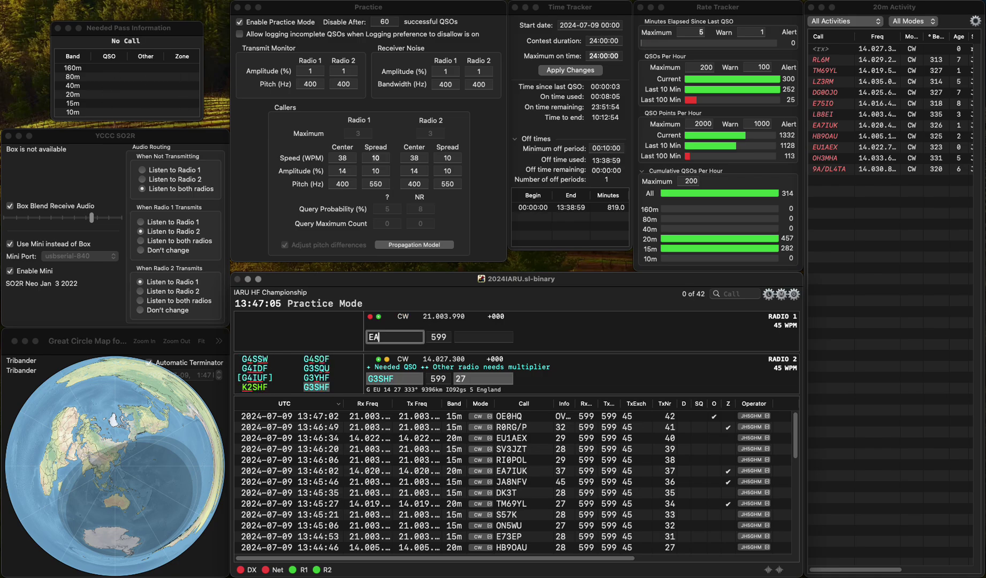
{"action": "type", "text": "4AA"}
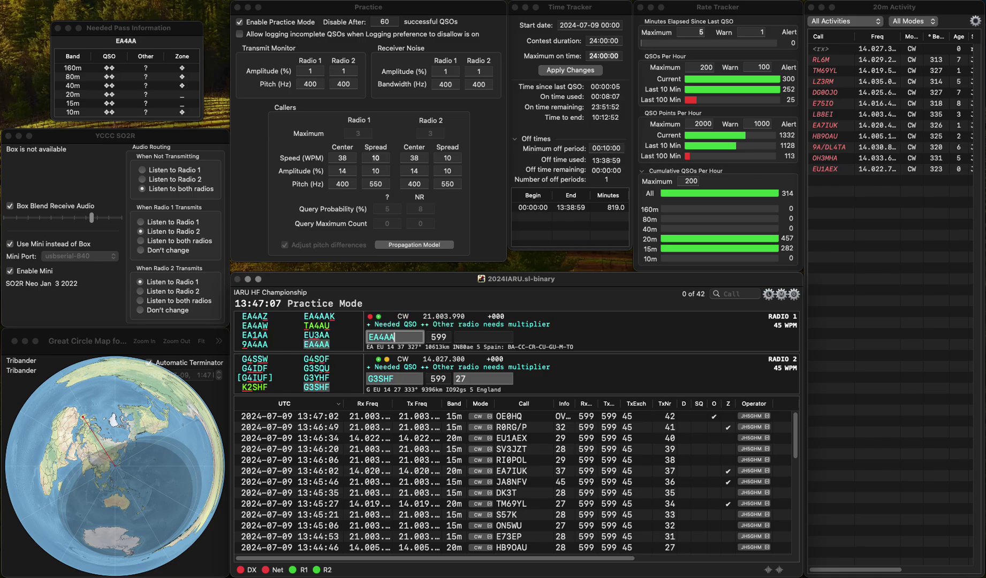
{"action": "key", "text": "Return"}
{"action": "left_click", "coordinate": [384, 378]}
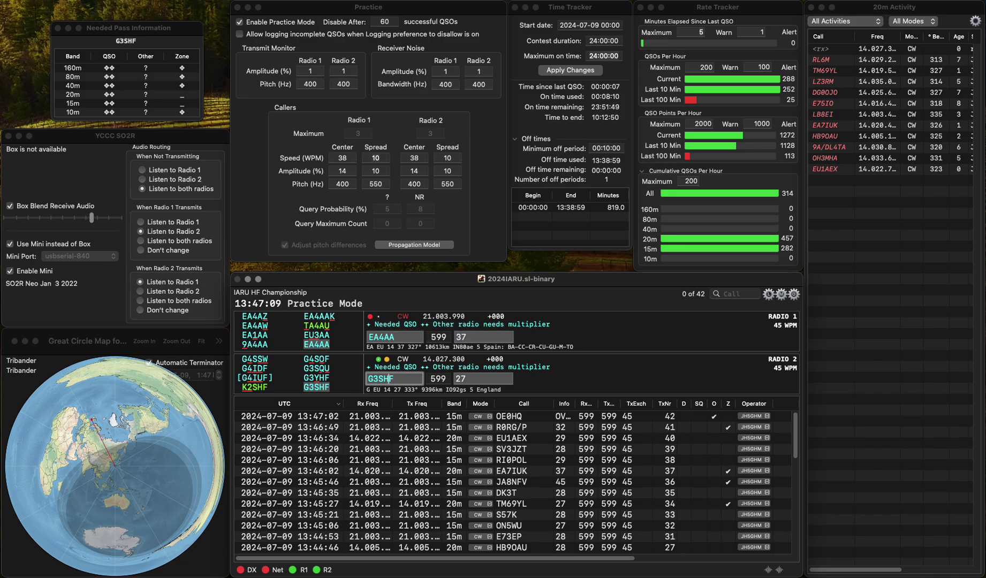
{"action": "key", "text": "Return"}
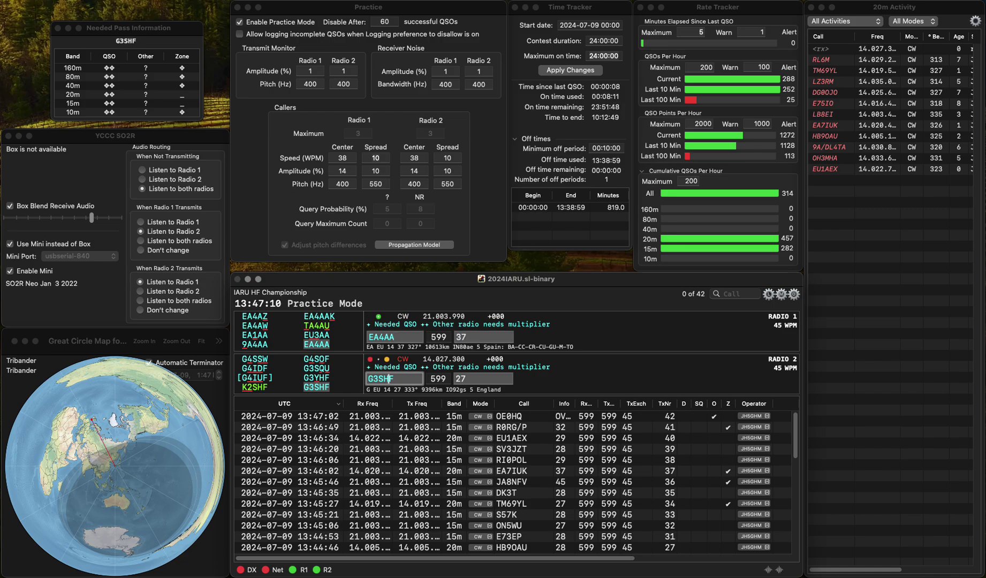
{"action": "key", "text": "Up"}
{"action": "key", "text": "space"}
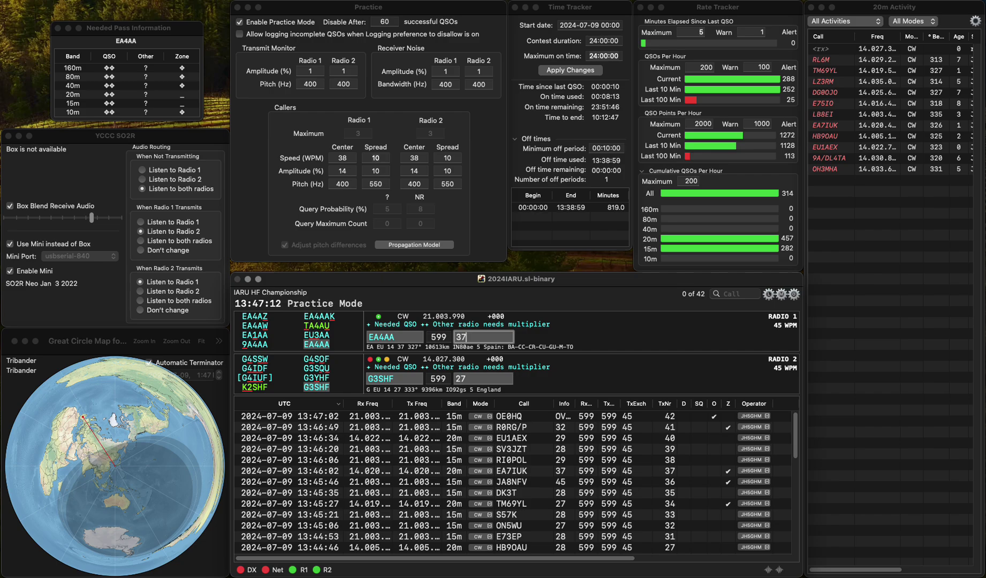
{"action": "key", "text": "Return"}
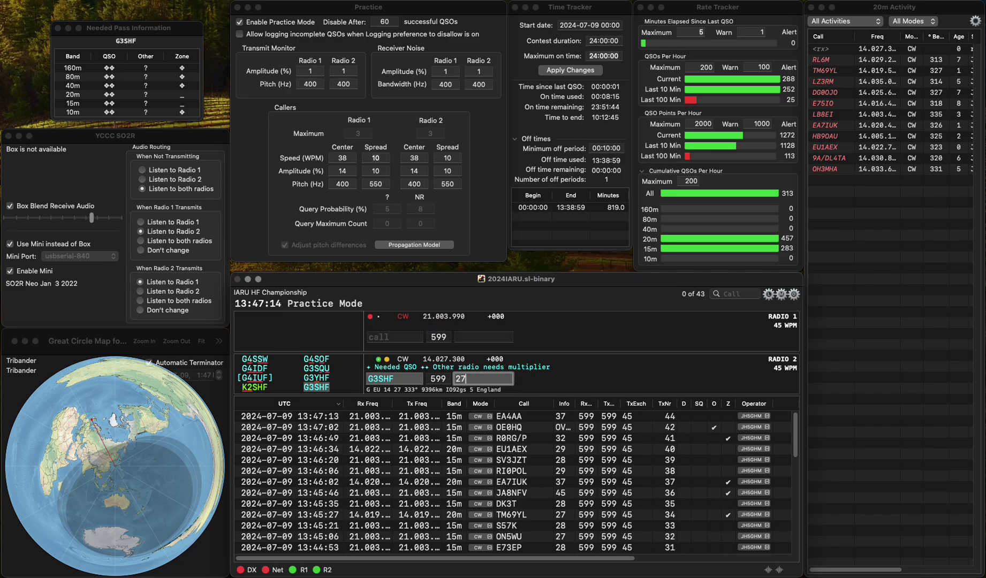
{"action": "key", "text": "Up"}
{"action": "type", "text": "SP"}
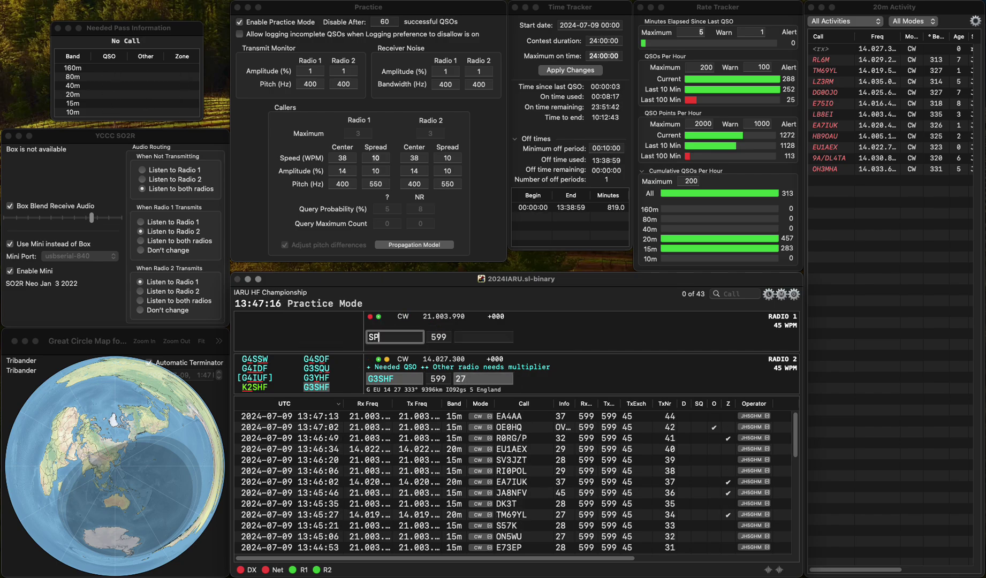
{"action": "key", "text": "Down"}
{"action": "key", "text": "Return"}
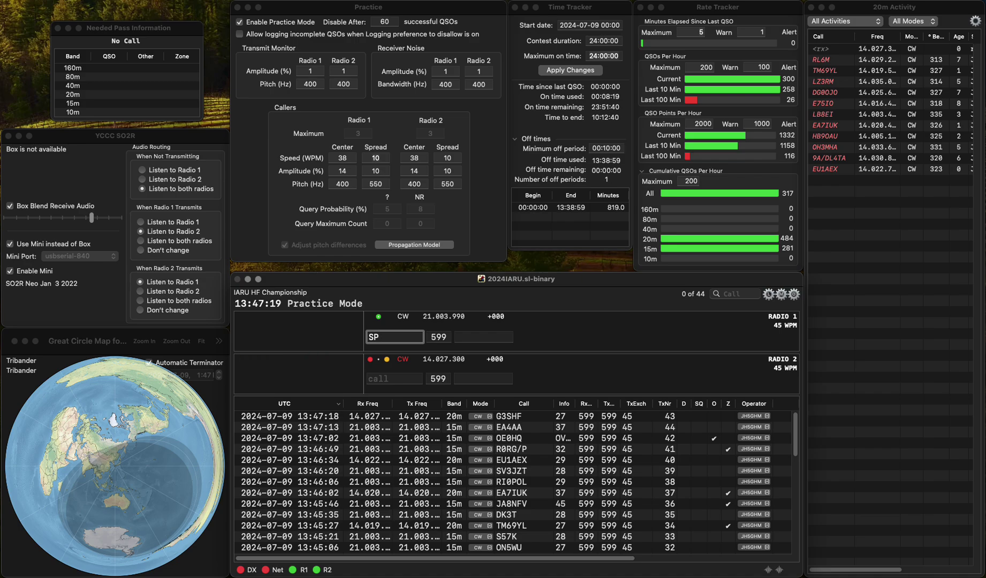
Complete the Radio 1 callsign to SP8JMA and log the contact with received exchange 28
{"action": "type", "text": "8JMA"}
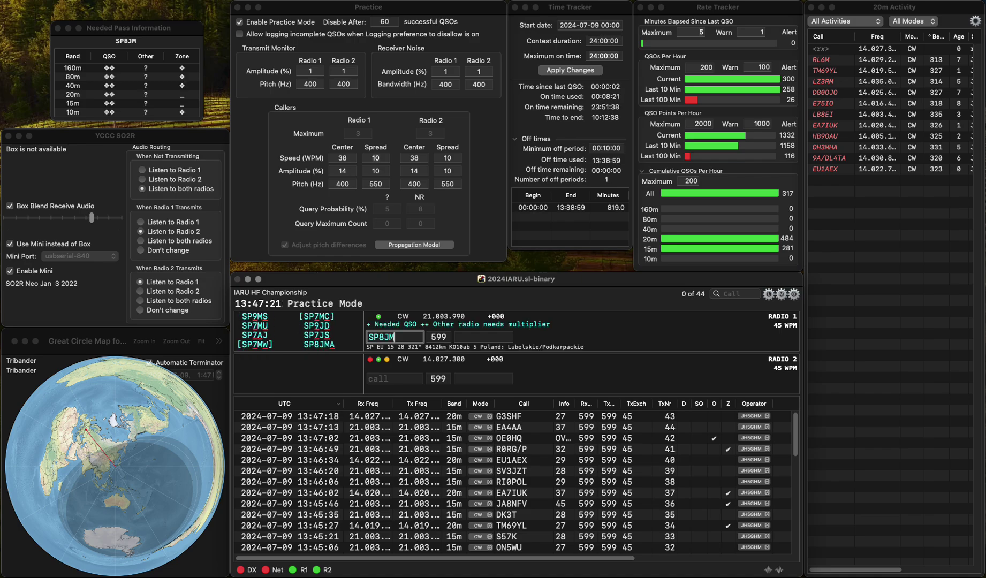
{"action": "key", "text": "Return"}
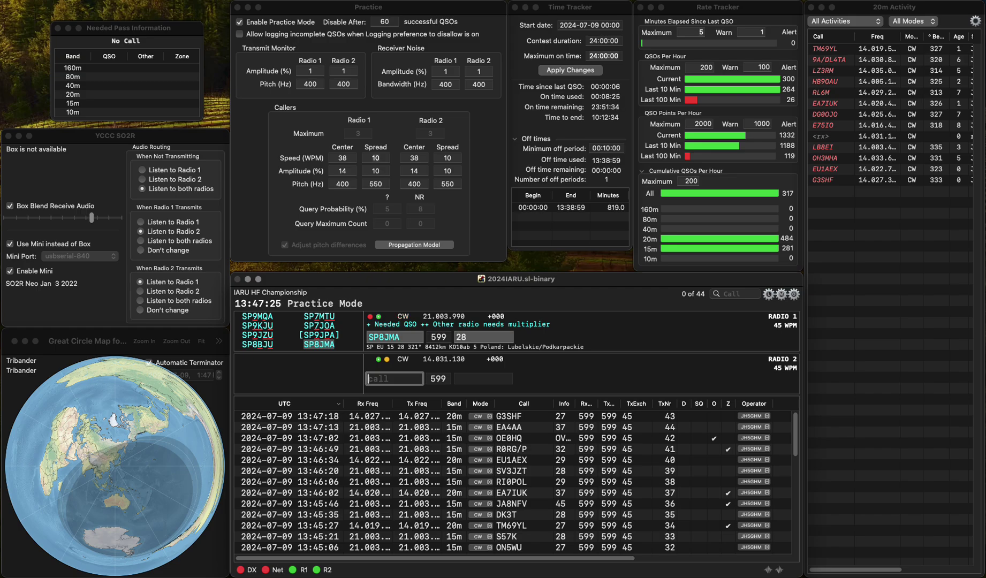
{"action": "key", "text": "Up"}
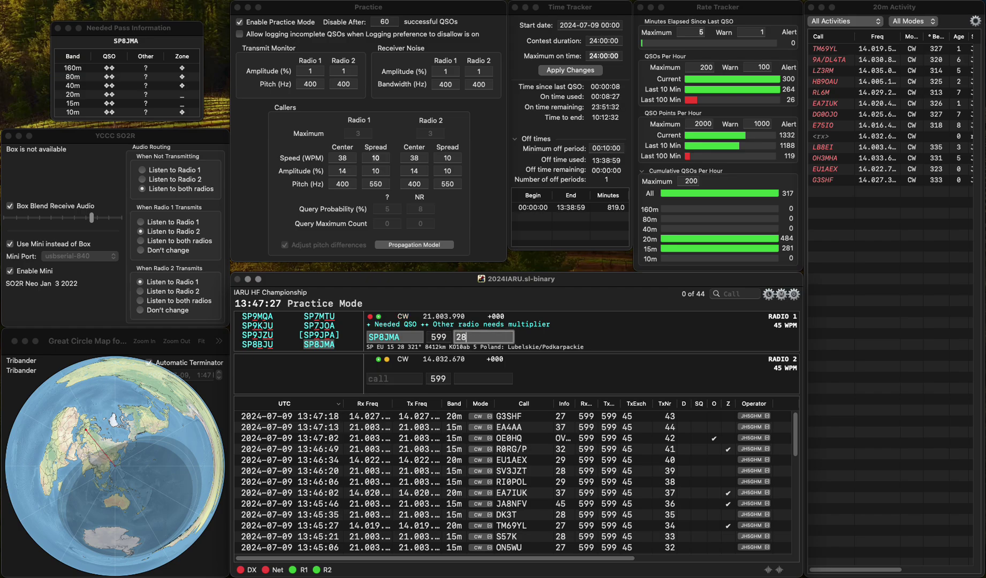
{"action": "key", "text": "Return"}
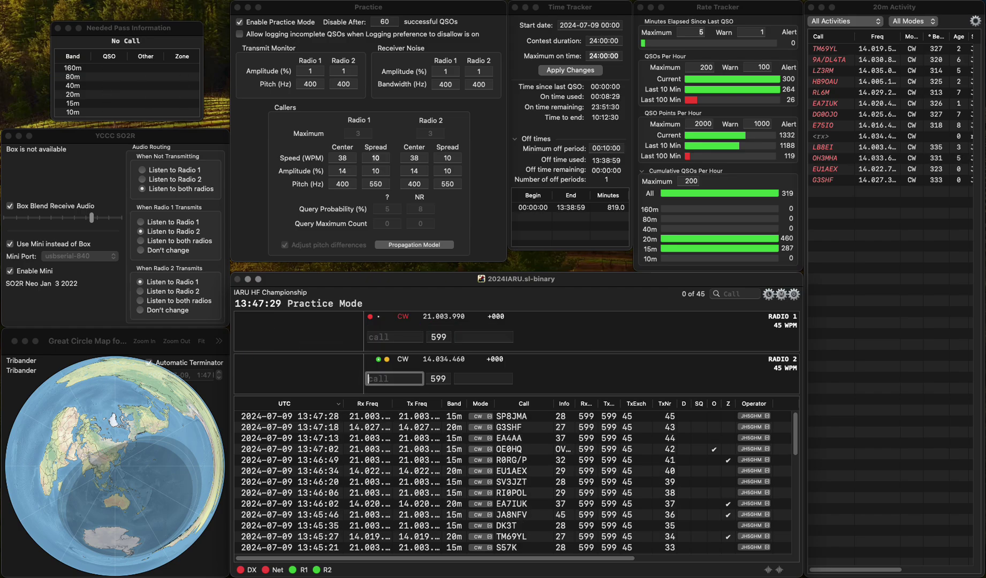
Work and log M7GLW on Radio 1 with exchange 27, and start the following Radio 1 callsign with RK
{"action": "key", "text": "Up"}
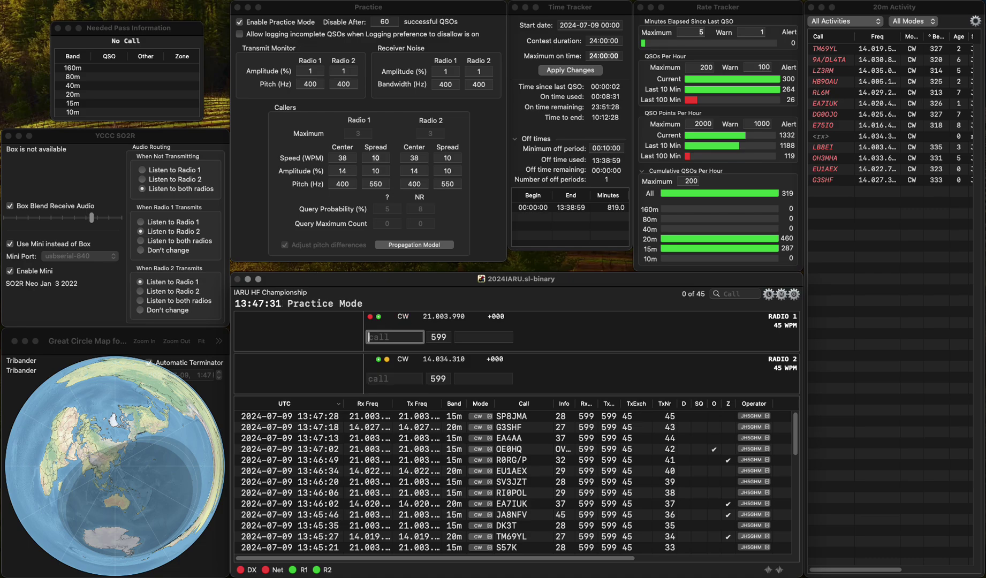
{"action": "type", "text": "M7"}
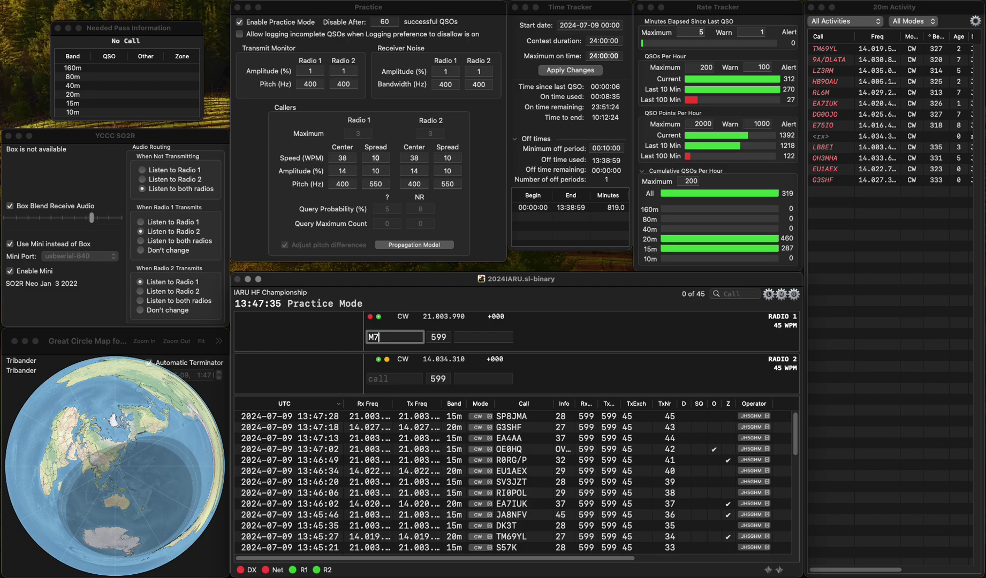
{"action": "type", "text": "GLW"}
{"action": "key", "text": "space"}
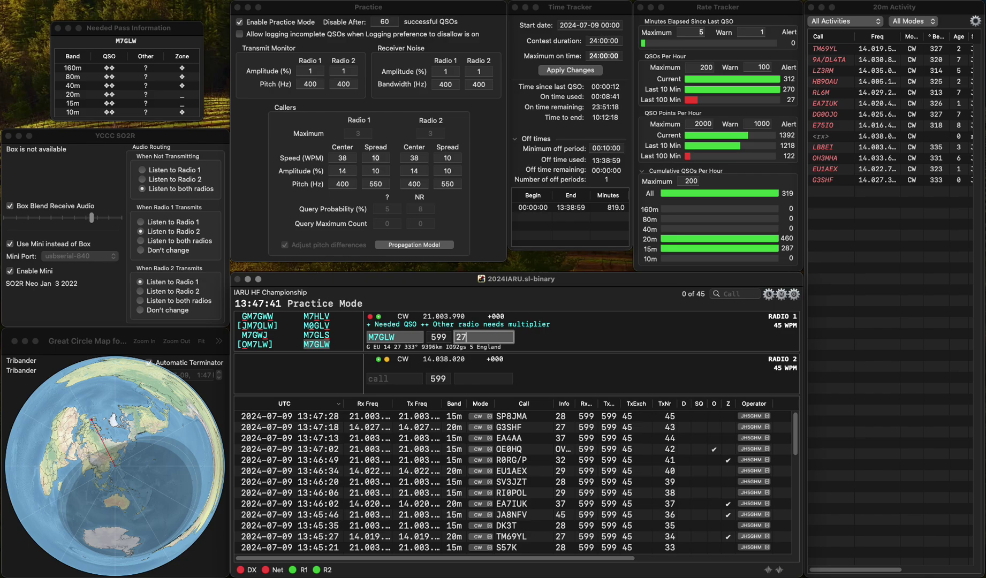
{"action": "key", "text": "Return"}
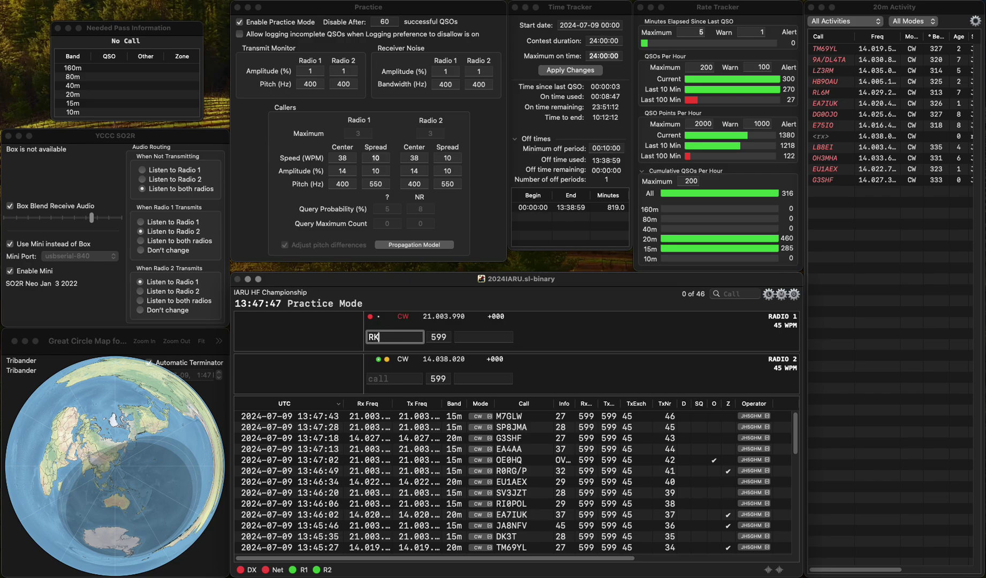
{"action": "left_click", "coordinate": [394, 378]}
{"action": "type", "text": "9"}
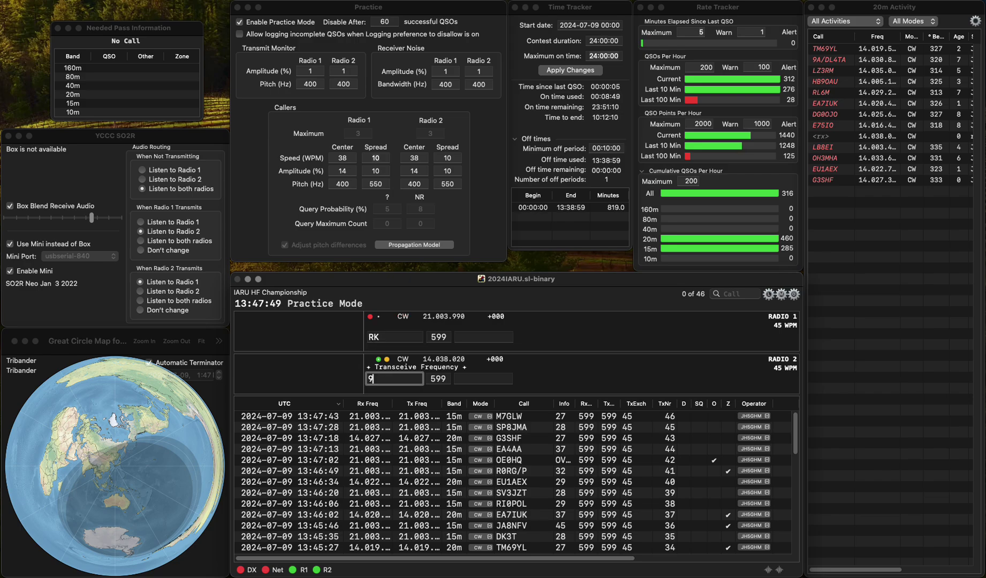
{"action": "type", "text": "HJI"}
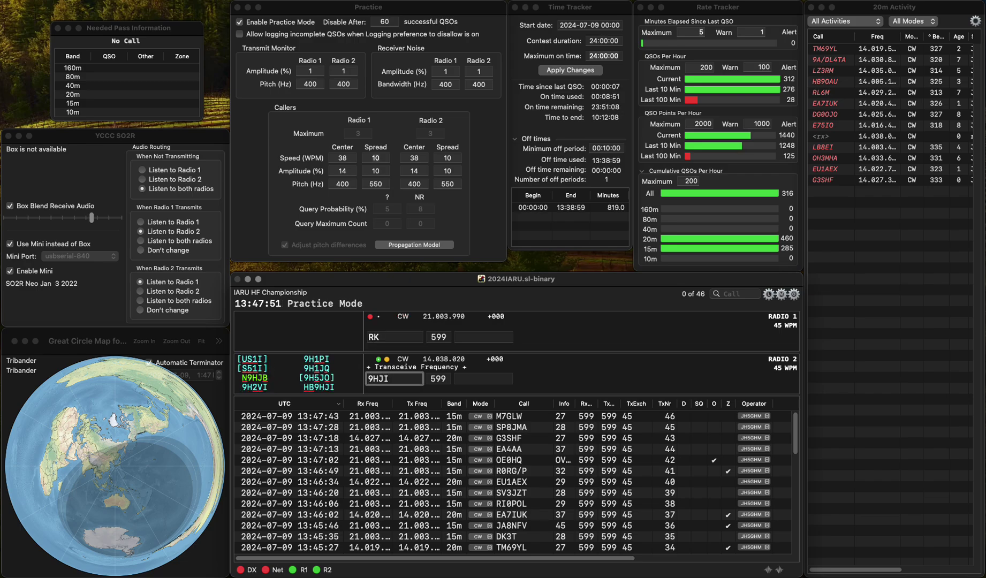
{"action": "key", "text": "Home"}
{"action": "type", "text": "HB"}
{"action": "key", "text": "space"}
Send the partial callsign RK on Radio 1 and return to HB9HJI's received exchange on Radio 2
{"action": "left_click", "coordinate": [395, 336]}
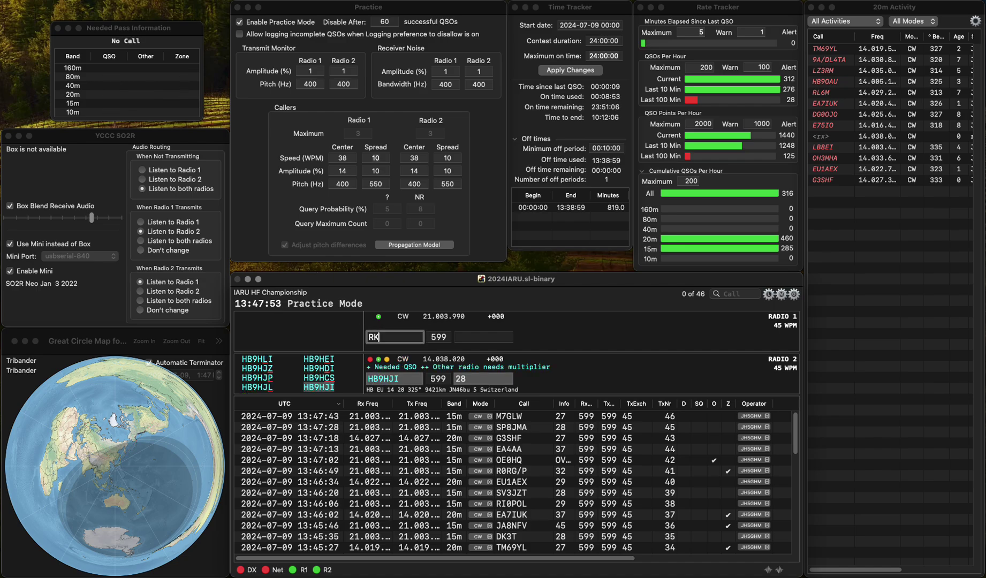
{"action": "key", "text": "Return"}
{"action": "left_click", "coordinate": [394, 378]}
{"action": "key", "text": "space"}
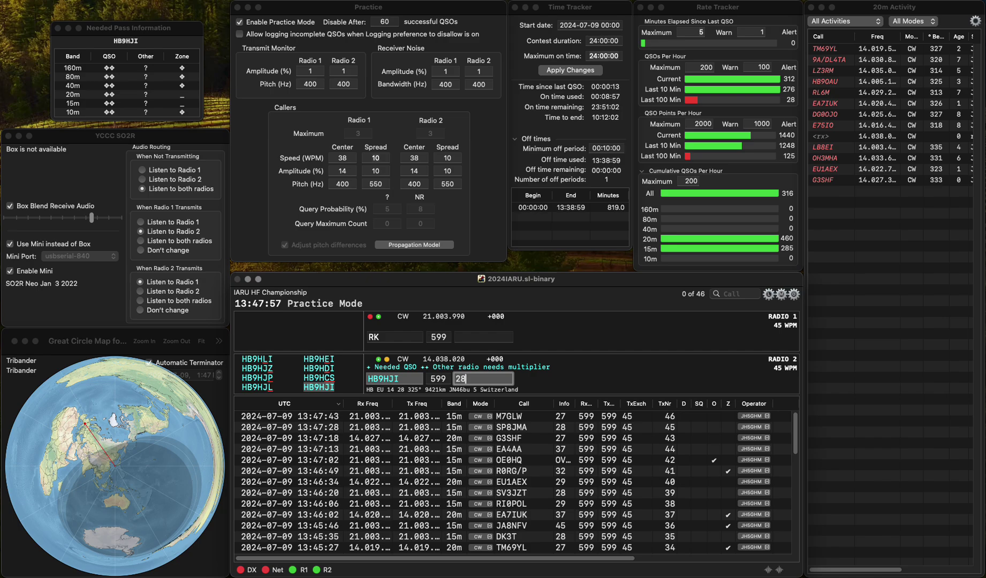
{"action": "left_click", "coordinate": [394, 337]}
{"action": "key", "text": "BackSpace"}
{"action": "type", "text": "N"}
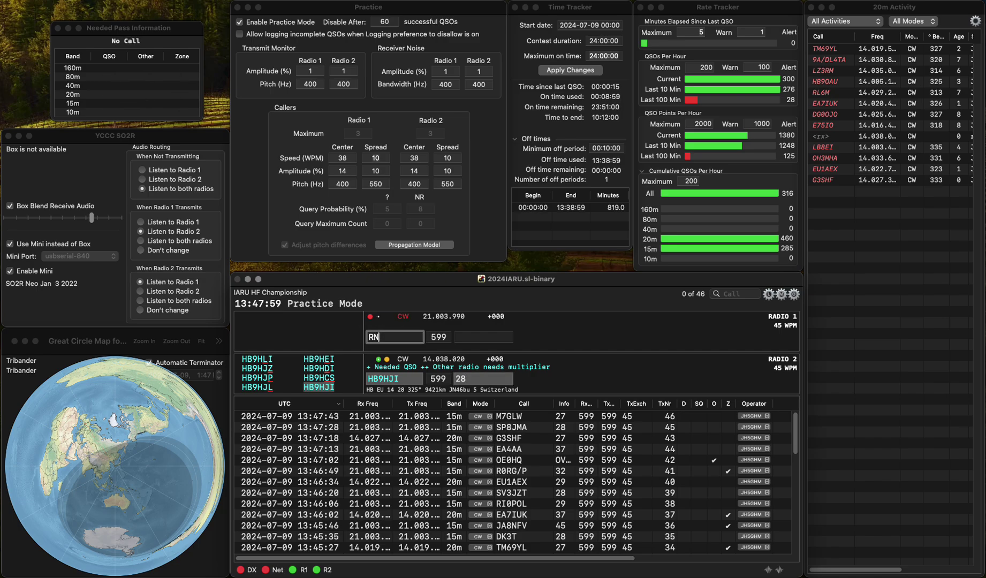
{"action": "left_click", "coordinate": [483, 378]}
{"action": "key", "text": "Return"}
{"action": "left_click", "coordinate": [394, 337]}
{"action": "key", "text": "BackSpace"}
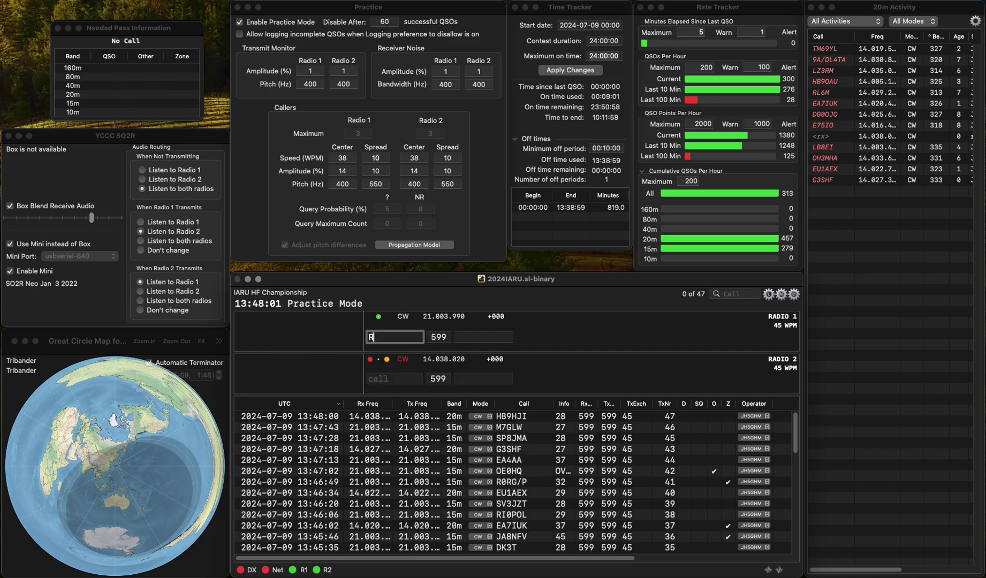
{"action": "type", "text": "D3FQ"}
{"action": "key", "text": "Return"}
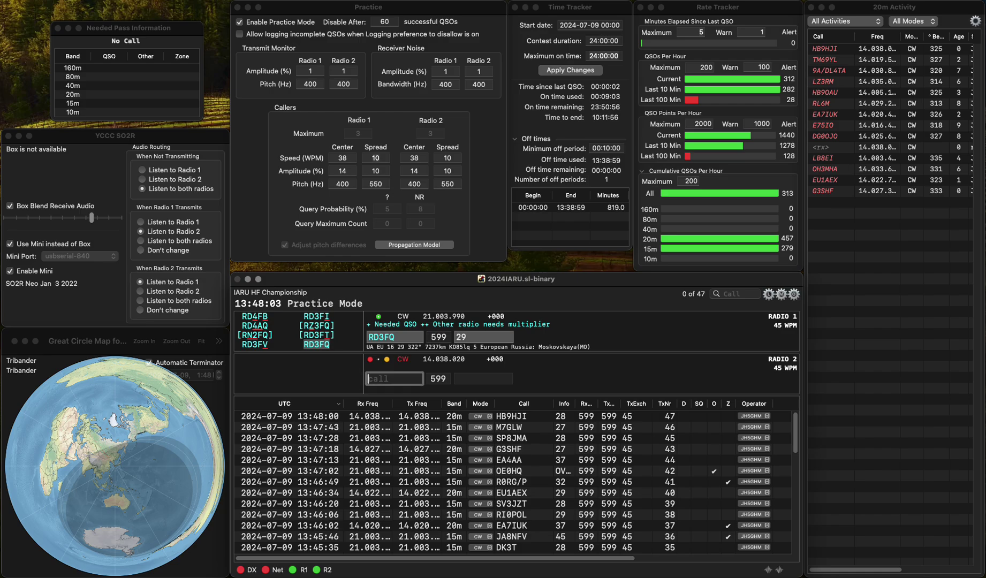
{"action": "left_click", "coordinate": [395, 337]}
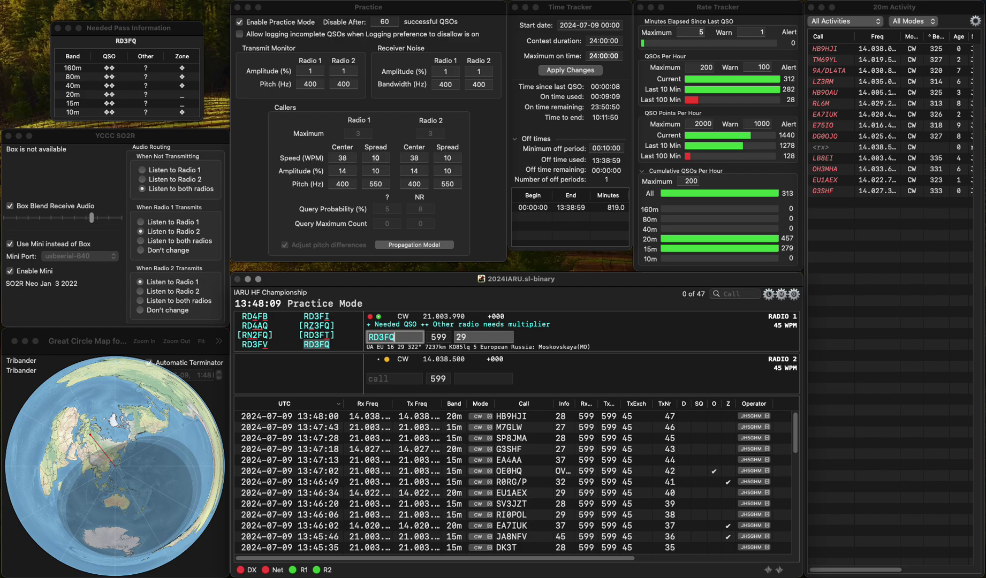
{"action": "key", "text": "Return"}
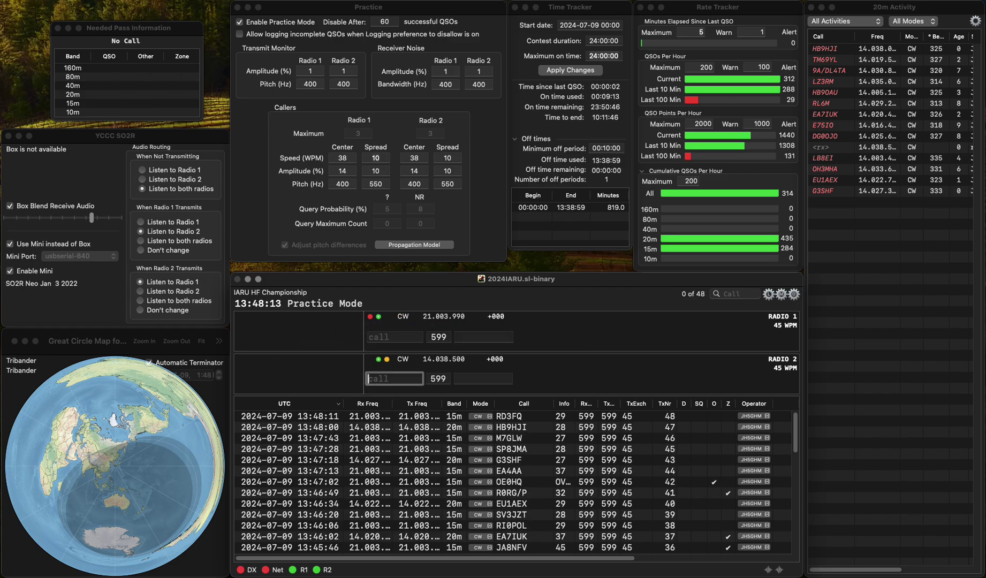
Enter DK9EI on Radio 1, correct it to K9EI and send the exchange
{"action": "key", "text": "Up"}
{"action": "type", "text": "DK9EI"}
{"action": "key", "text": "Left"}
{"action": "key", "text": "Left"}
{"action": "key", "text": "Left"}
{"action": "key", "text": "Left"}
{"action": "key", "text": "BackSpace"}
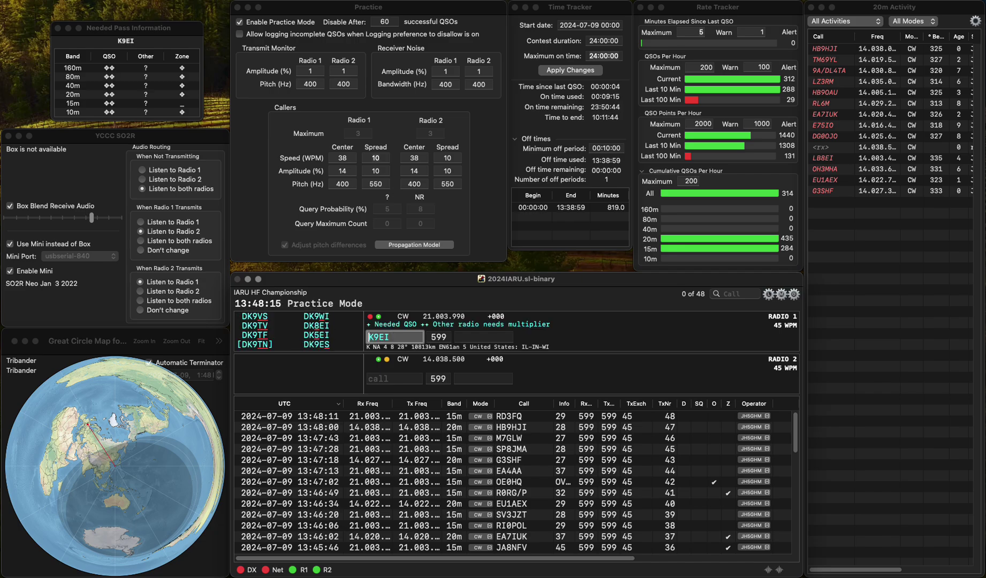
{"action": "key", "text": "Return"}
{"action": "key", "text": "Down"}
{"action": "type", "text": "DF8YZ"}
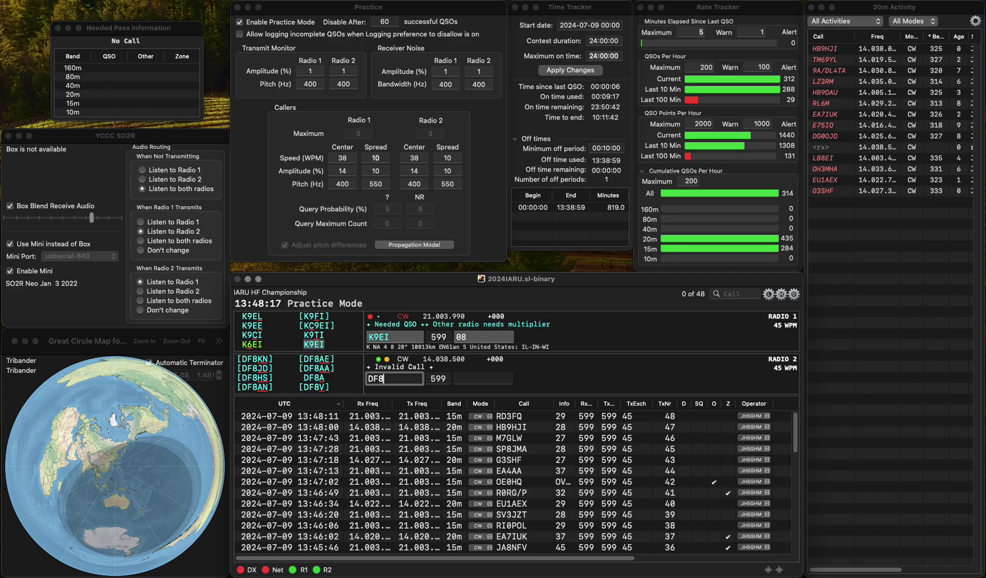
{"action": "key", "text": "Return"}
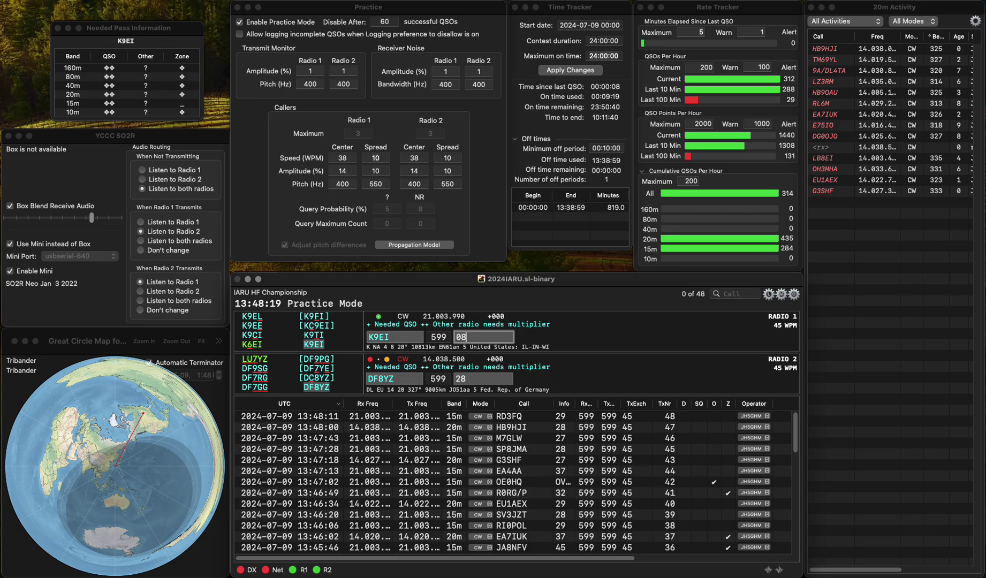
{"action": "key", "text": "Return"}
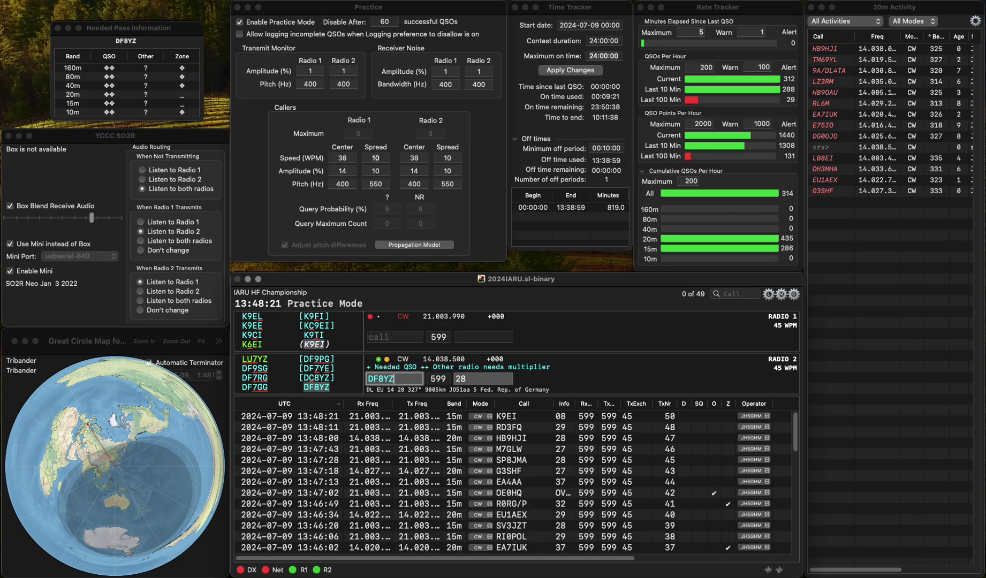
Enter CR5X on Radio 1, correct it to CR5K and send the exchange
{"action": "key", "text": "Return"}
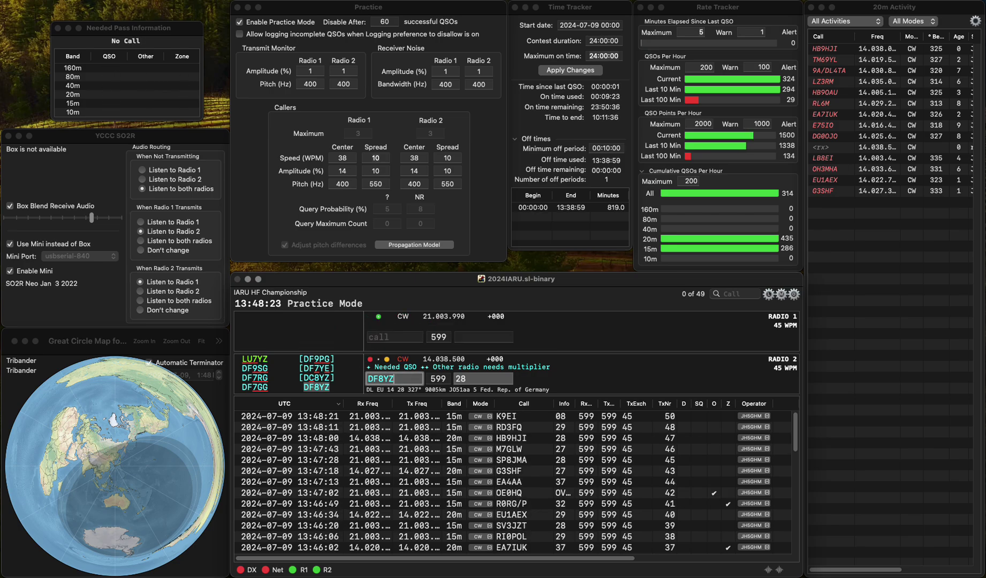
{"action": "type", "text": "CR5X"}
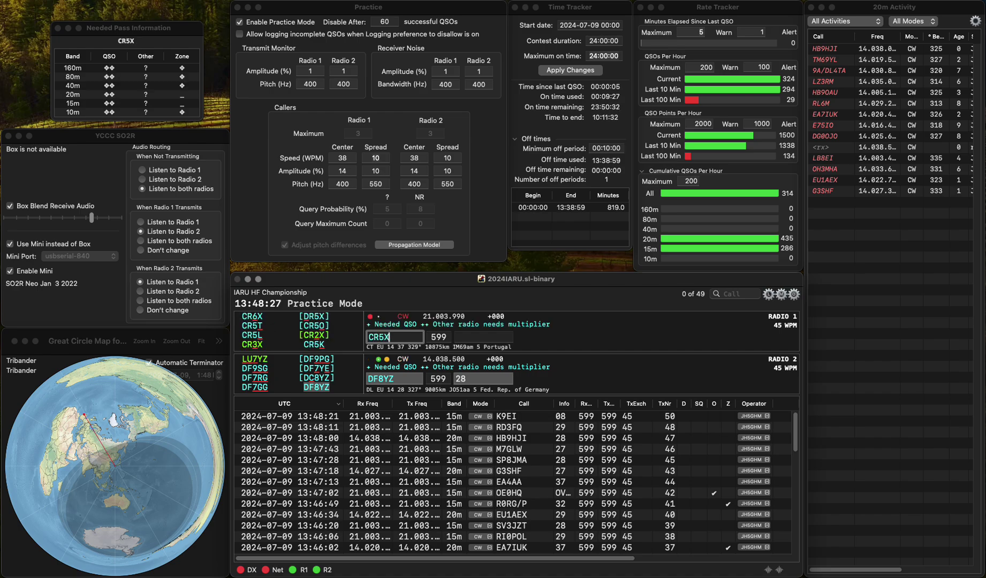
{"action": "key", "text": "BackSpace"}
{"action": "type", "text": "K"}
{"action": "key", "text": "Return"}
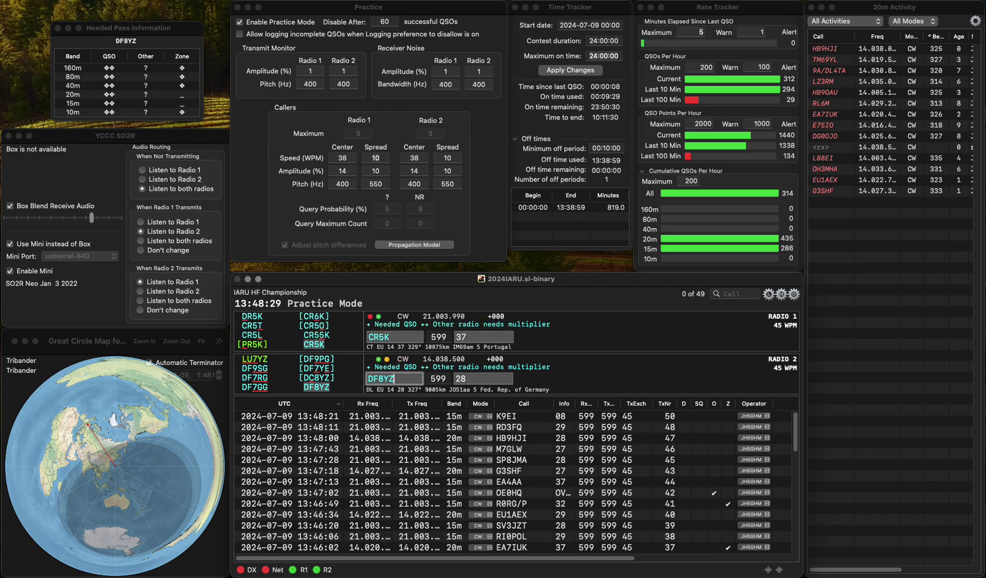
Log DF8YZ on Radio 2 with received exchange 28 and CR5K on Radio 1 with received exchange 37
{"action": "key", "text": "Return"}
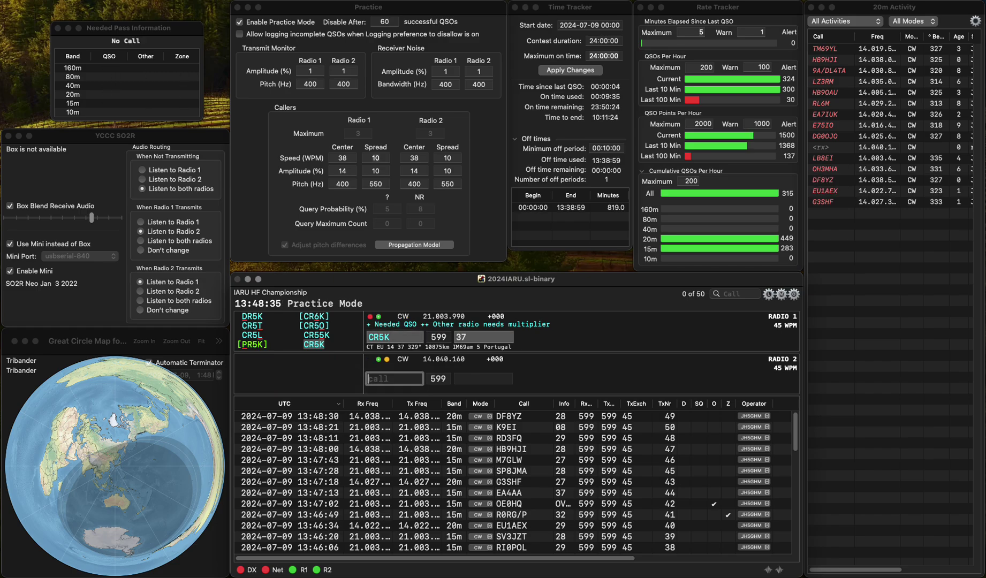
{"action": "key", "text": "Up"}
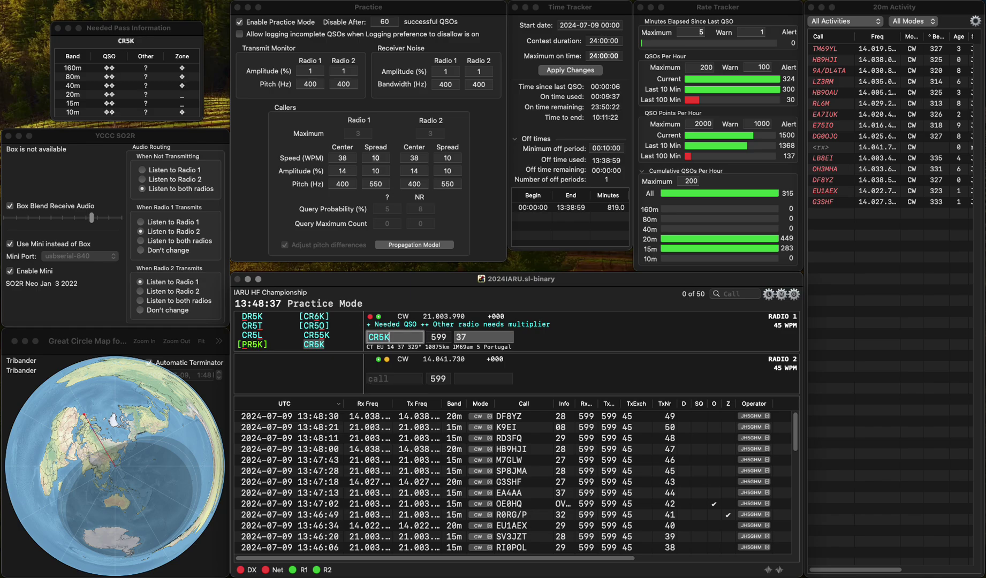
{"action": "key", "text": "Return"}
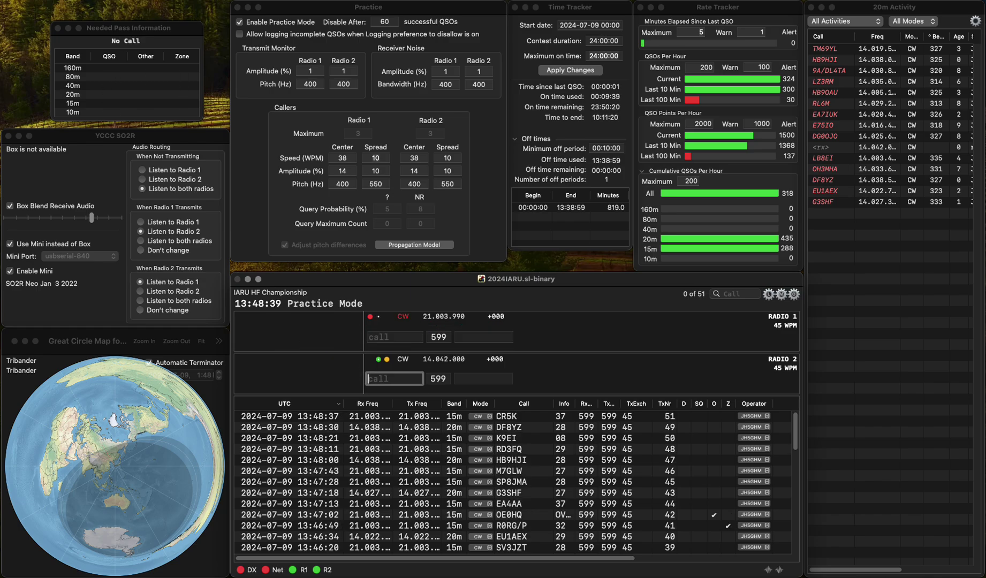
Enter the partial callsign HF1 on Radio 1 and send it
{"action": "key", "text": "Up"}
{"action": "type", "text": "H"}
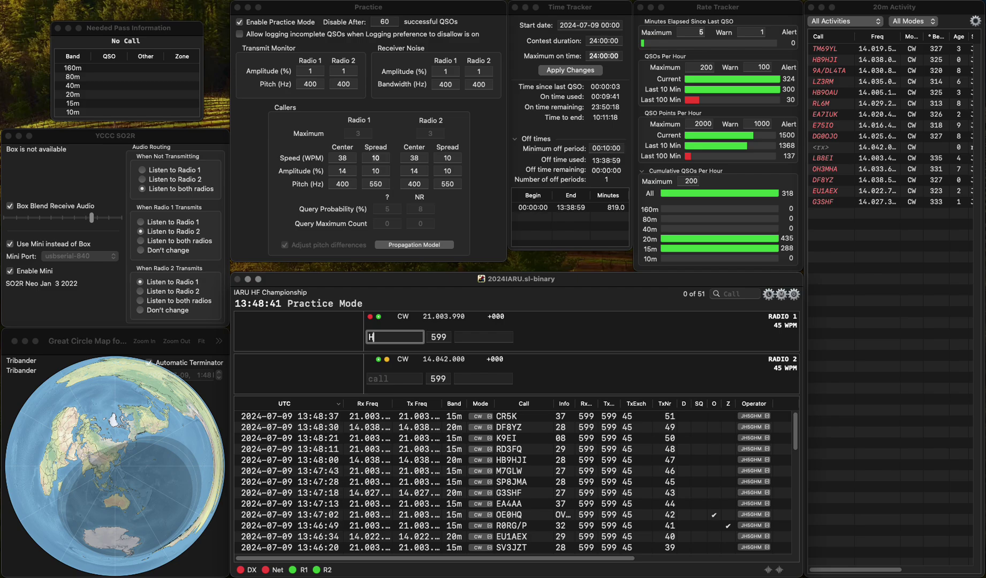
{"action": "type", "text": "F1"}
{"action": "key", "text": "Return"}
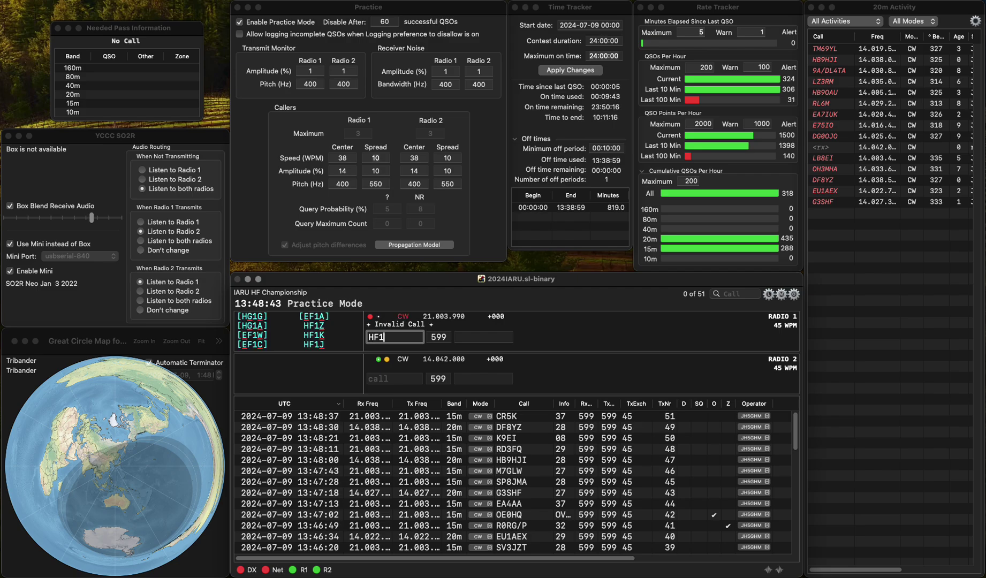
{"action": "key", "text": "grave"}
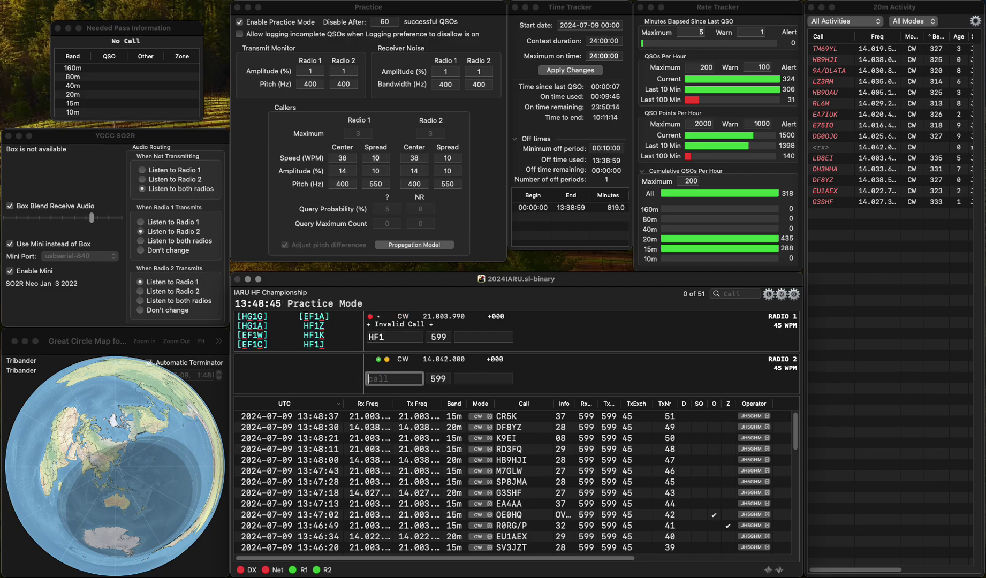
{"action": "type", "text": "PD7RON"}
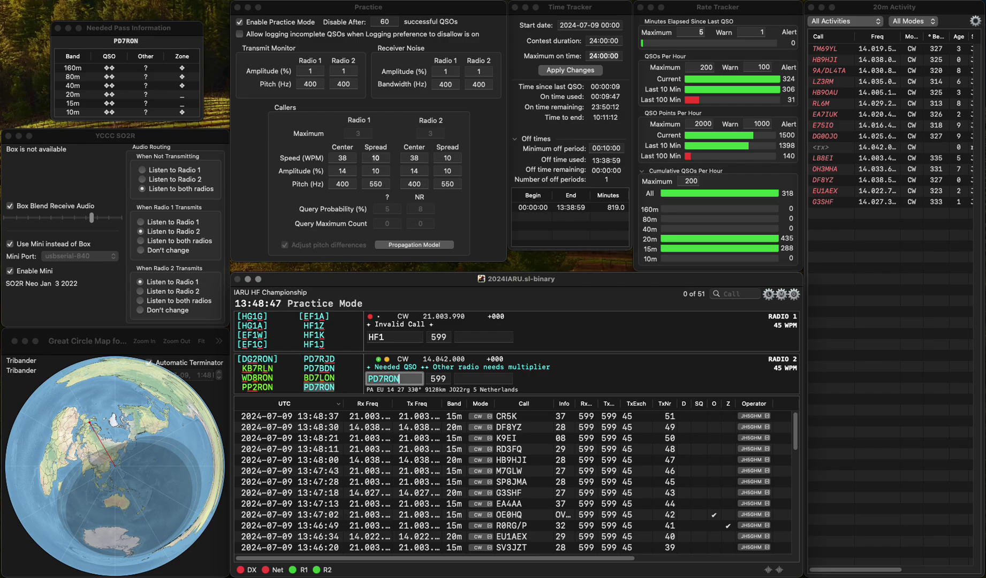
{"action": "key", "text": "grave"}
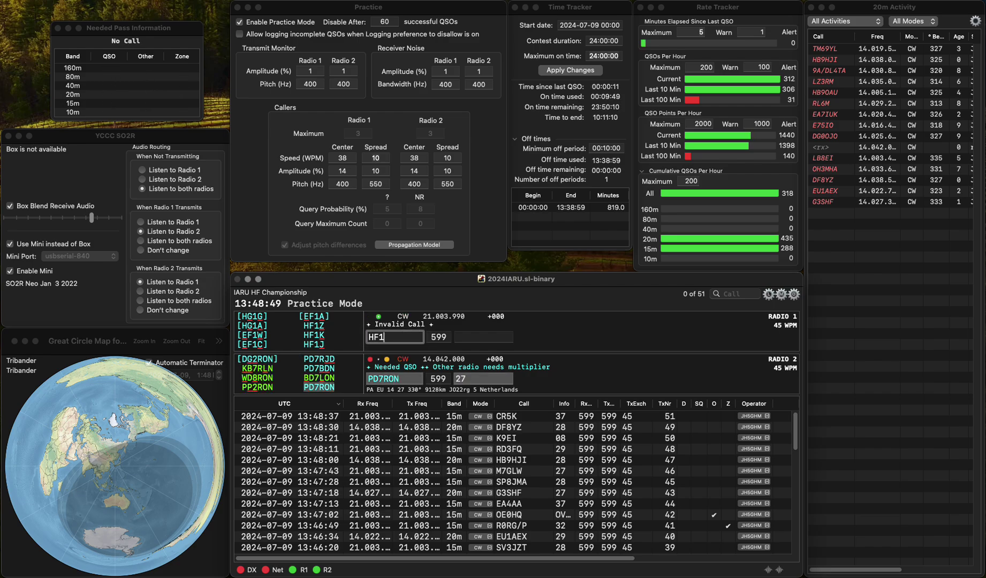
{"action": "type", "text": "J"}
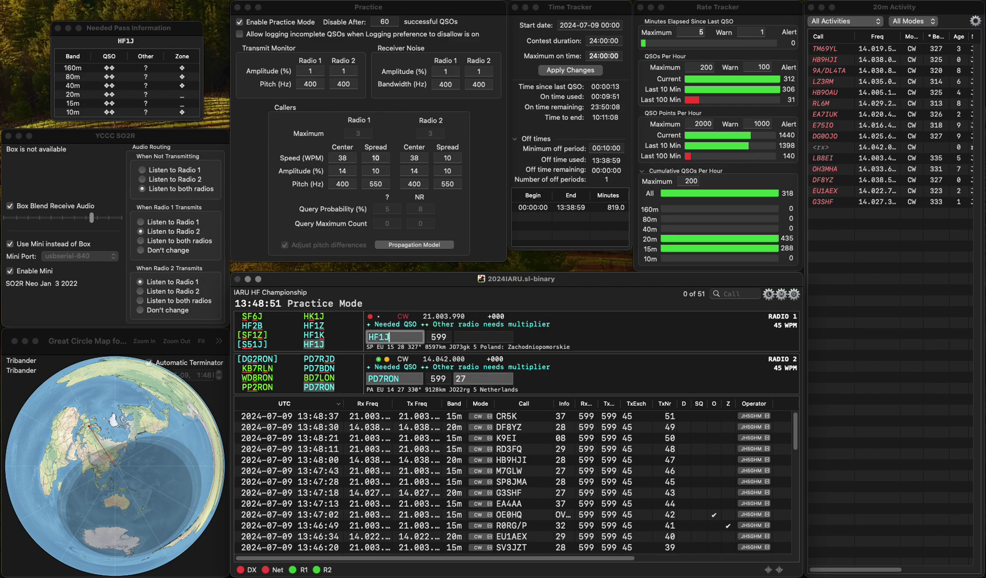
{"action": "key", "text": "Return"}
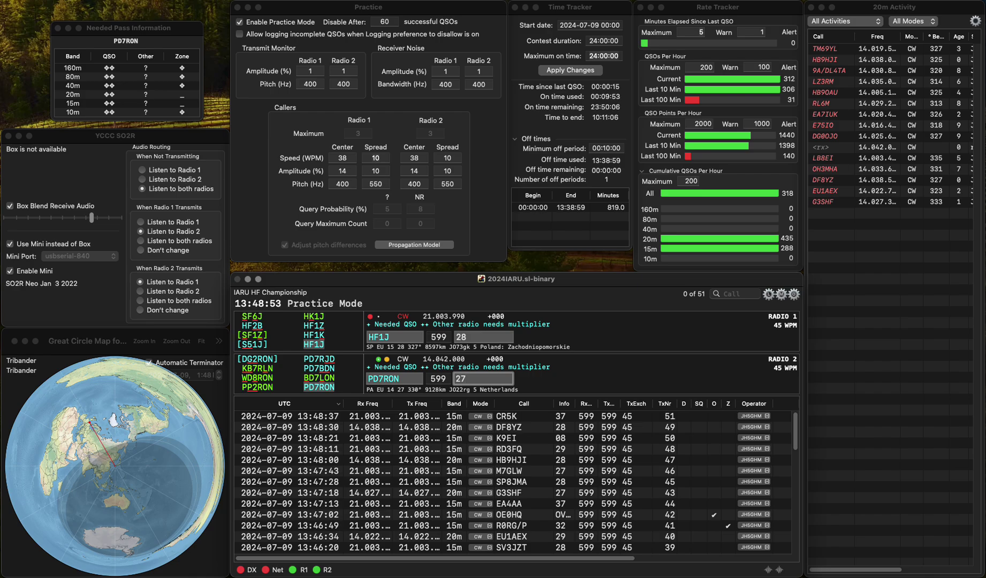
{"action": "key", "text": "Return"}
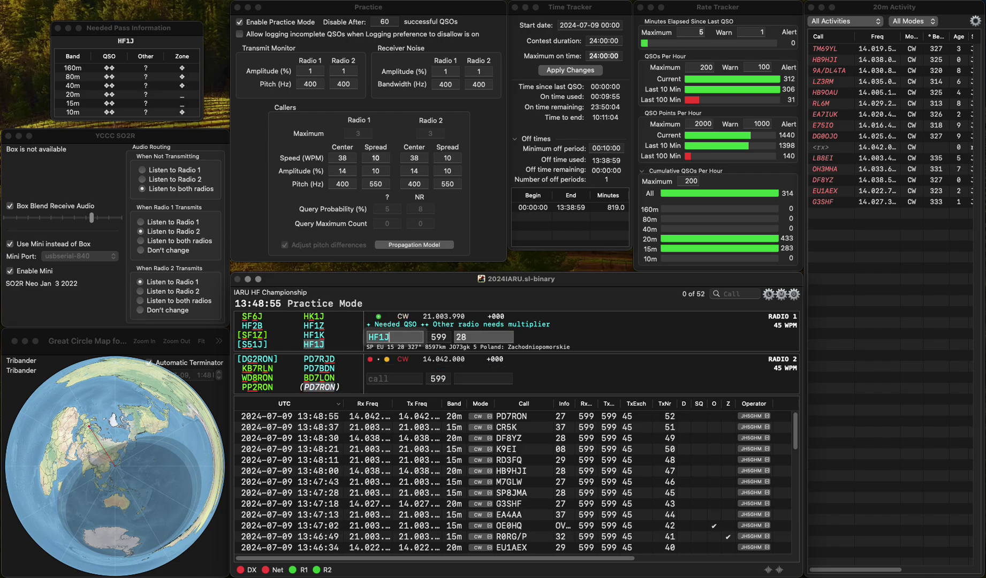
{"action": "key", "text": "Return"}
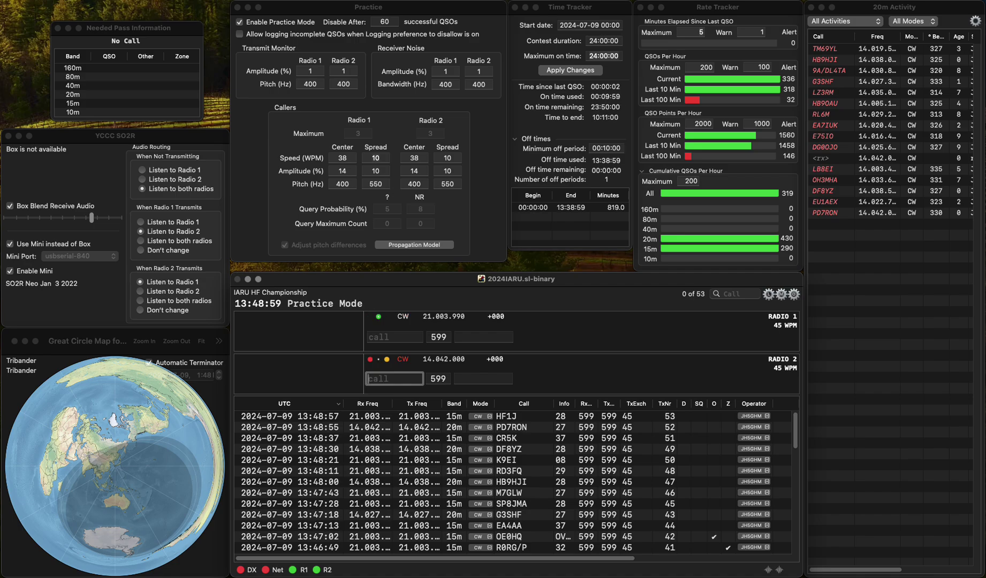
{"action": "left_click", "coordinate": [368, 336]}
{"action": "type", "text": "O"}
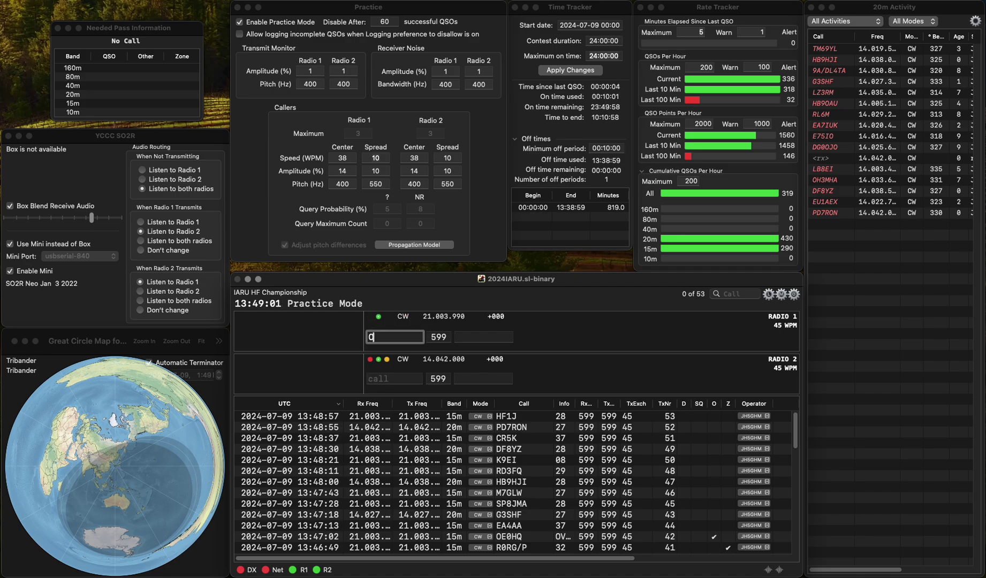
{"action": "type", "text": "H2JSR"}
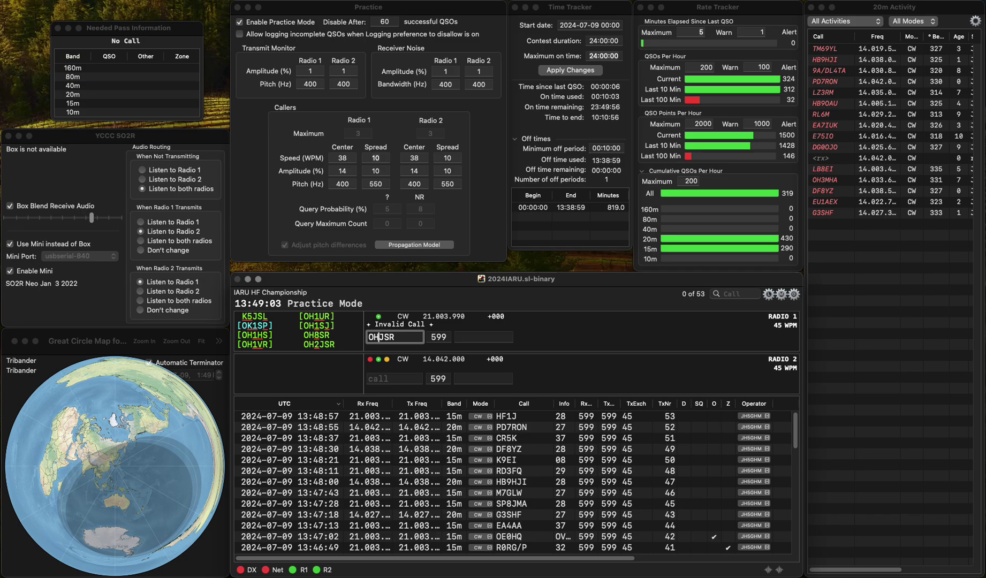
{"action": "key", "text": "Return"}
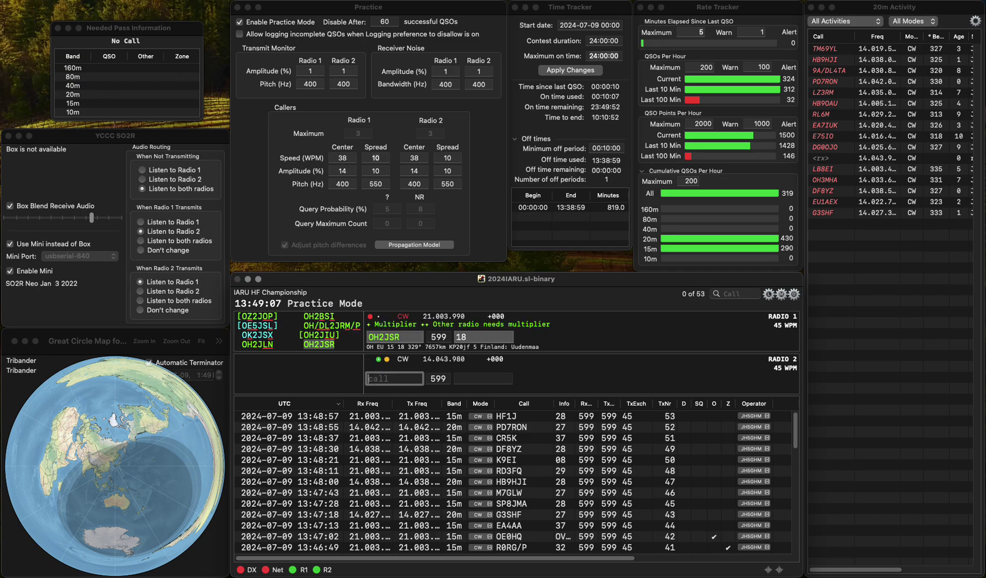
{"action": "type", "text": "EI3JE"}
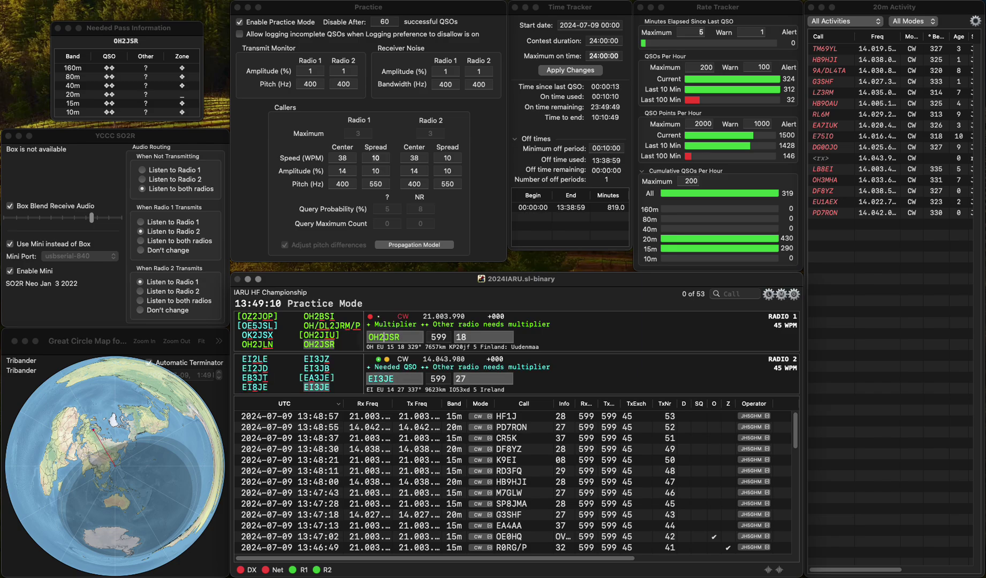
{"action": "key", "text": "Down"}
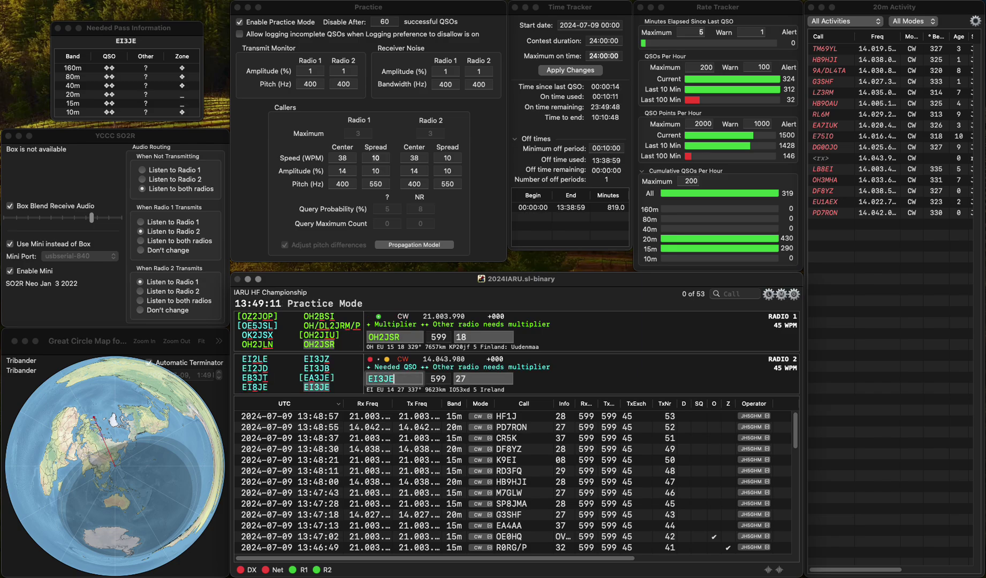
{"action": "key", "text": "Return"}
{"action": "key", "text": "space"}
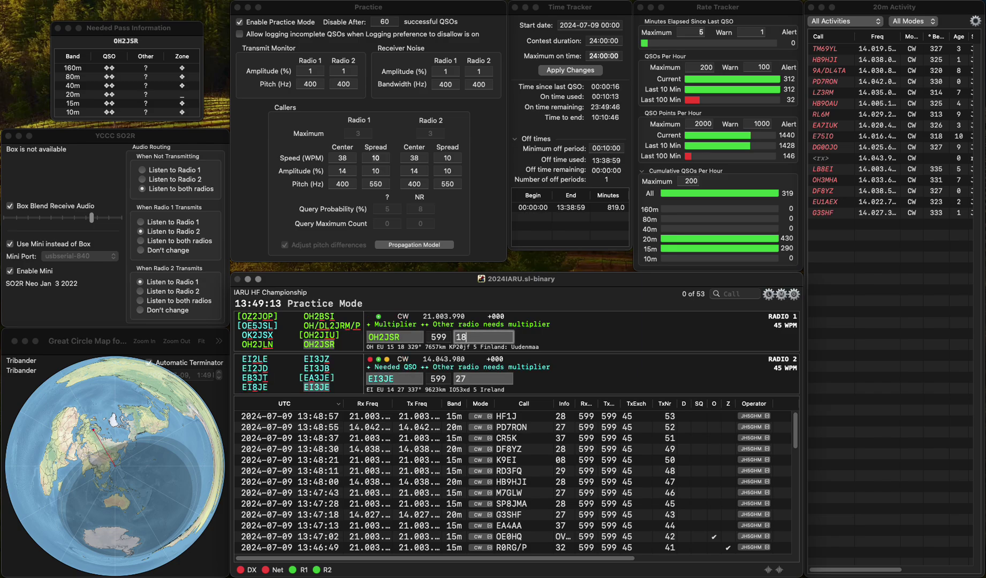
{"action": "key", "text": "Return"}
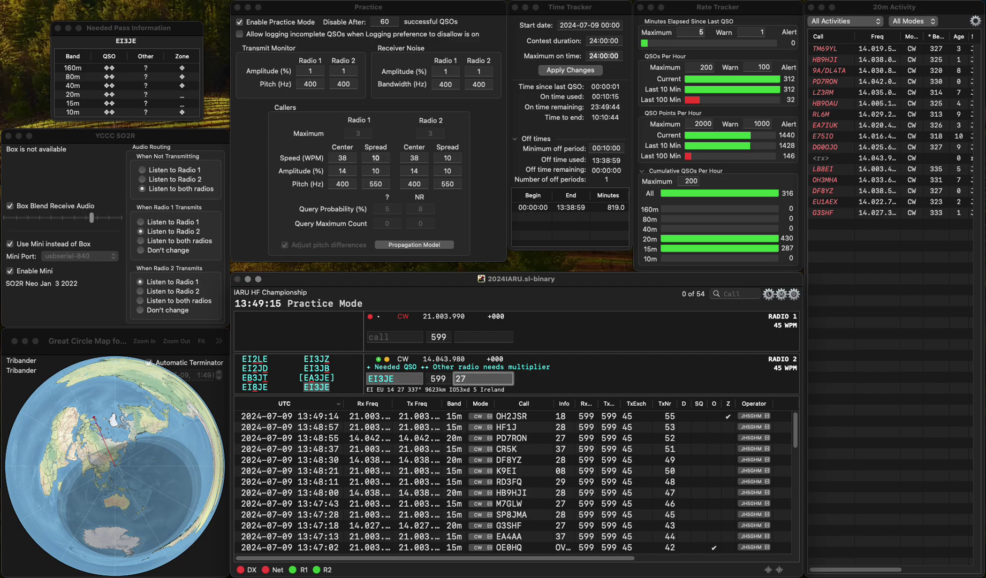
{"action": "type", "text": "DL"}
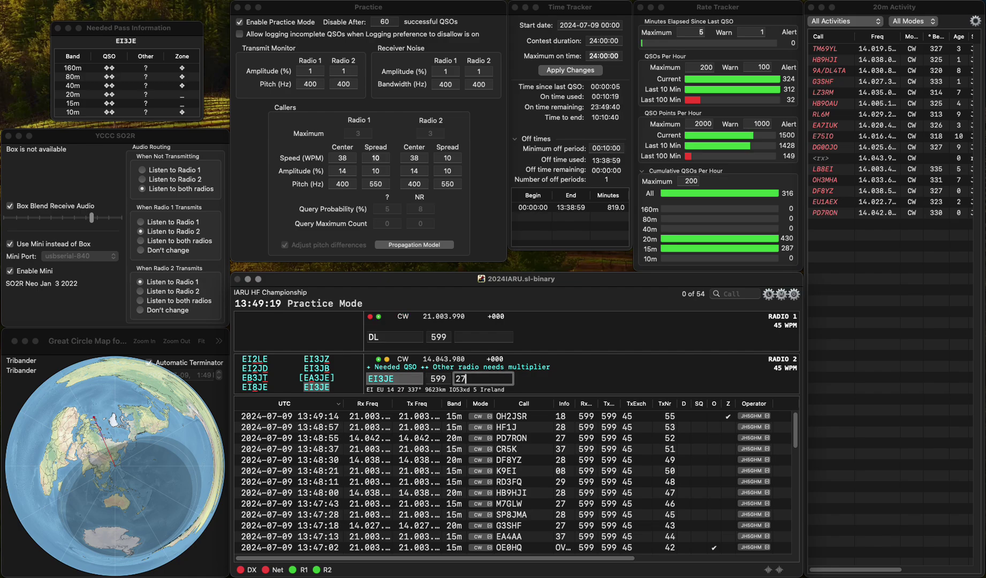
{"action": "key", "text": "Return"}
{"action": "type", "text": "5NAV"}
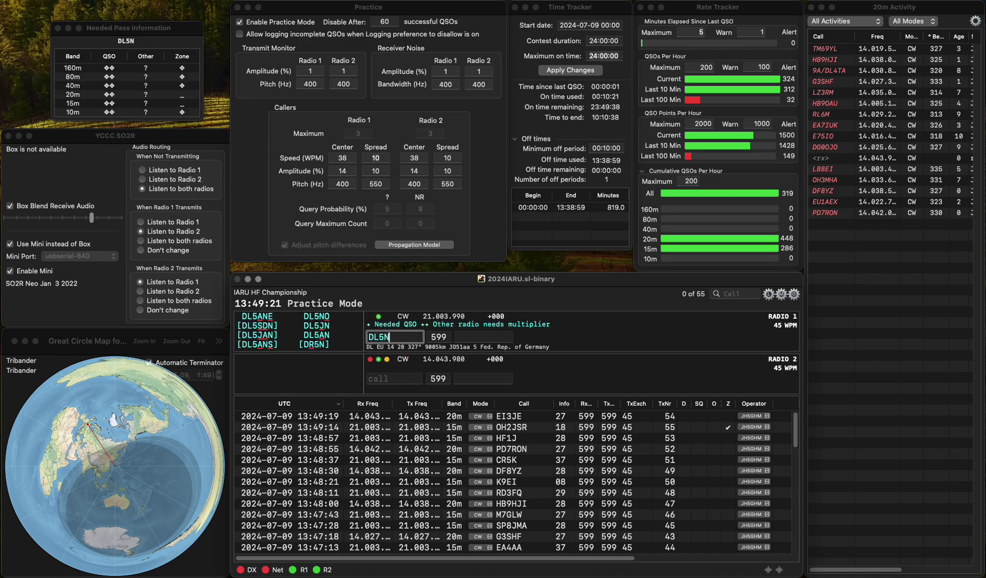
{"action": "key", "text": "Return"}
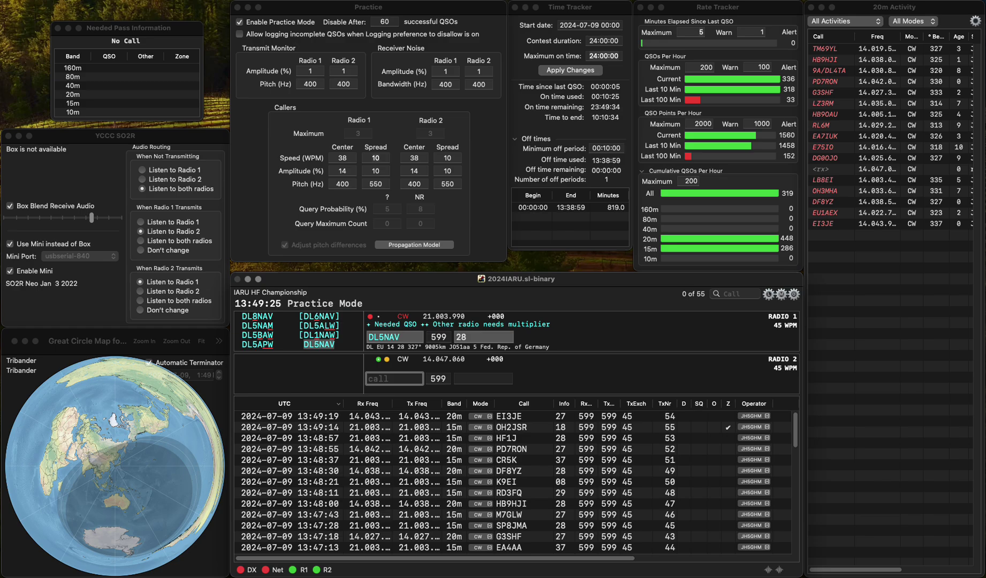
{"action": "key", "text": "Up"}
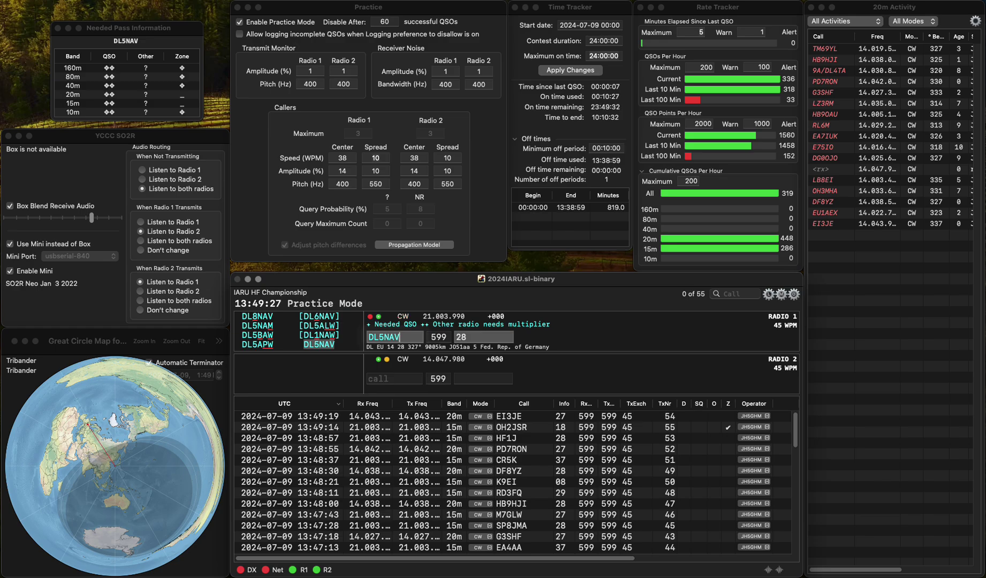
{"action": "key", "text": "Return"}
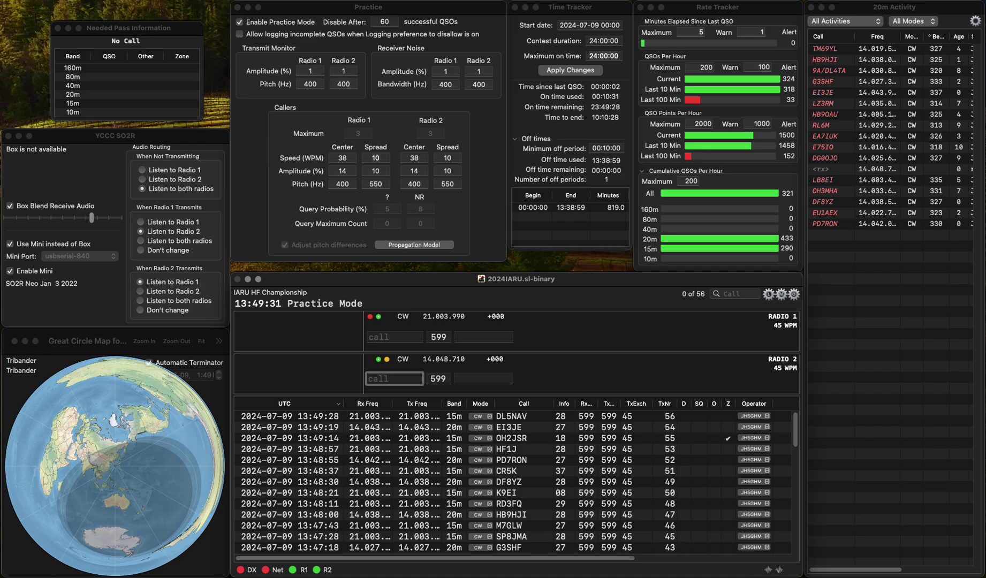
{"action": "key", "text": "Up"}
{"action": "type", "text": "SM5A"}
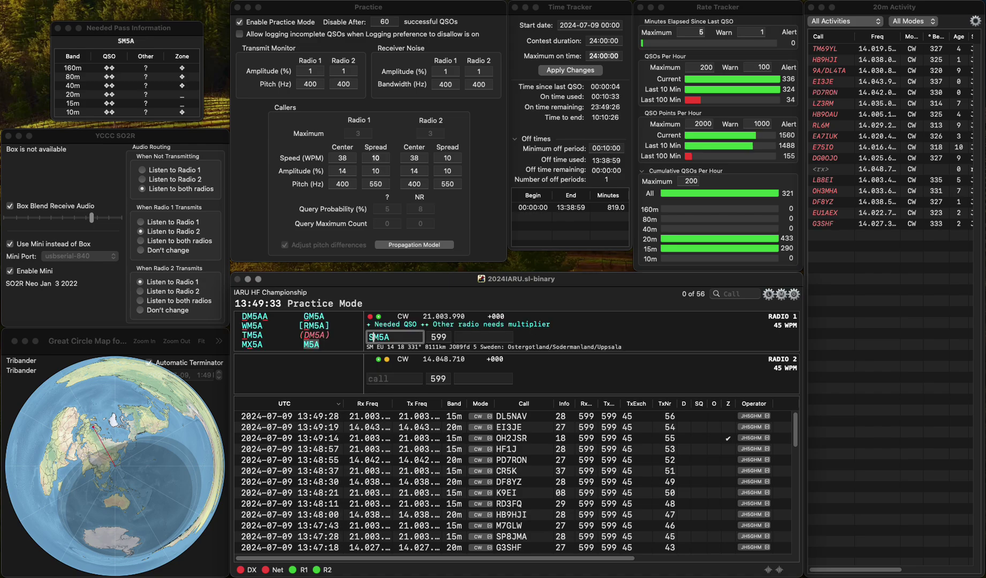
{"action": "key", "text": "Delete"}
{"action": "type", "text": "6"}
{"action": "key", "text": "Return"}
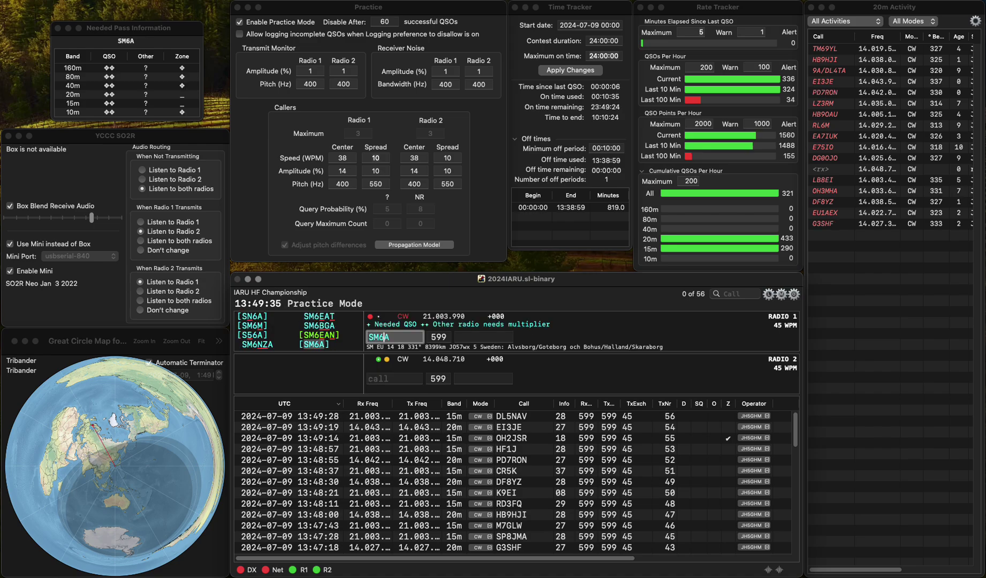
Return to SM6A's received exchange on Radio 1 and log the contact with received exchange 18
{"action": "key", "text": "Down"}
{"action": "key", "text": "Up"}
{"action": "key", "text": "space"}
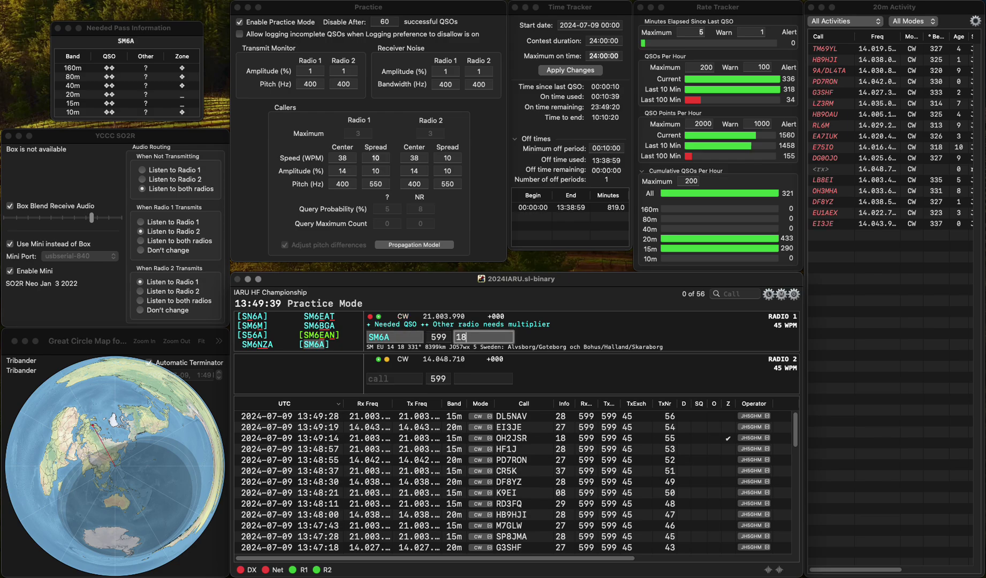
Start a callsign with W on Radio 2, and enter IZ5FP as the caller on Radio 1 and send it
{"action": "key", "text": "Down"}
{"action": "type", "text": "W"}
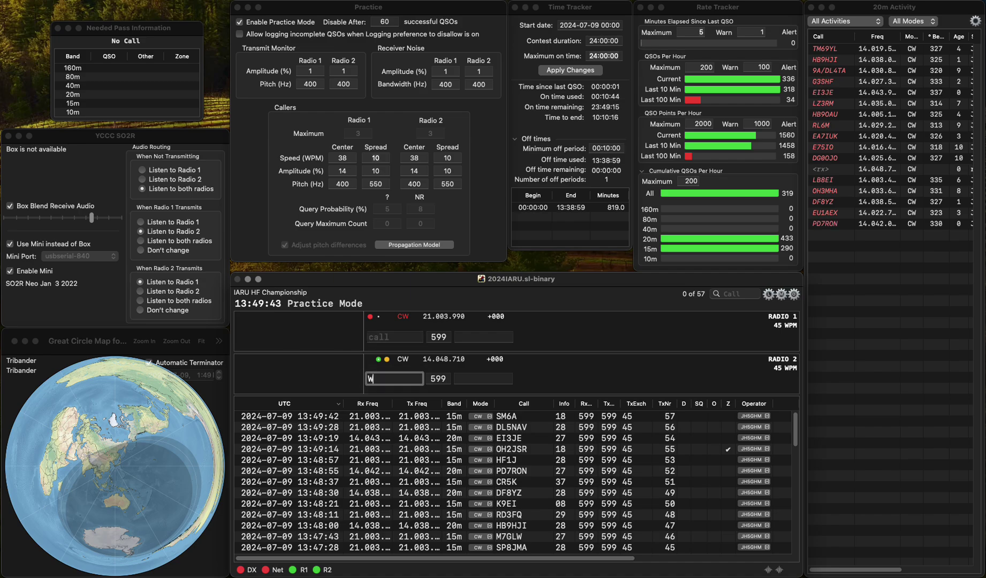
{"action": "key", "text": "Up"}
{"action": "type", "text": "I"}
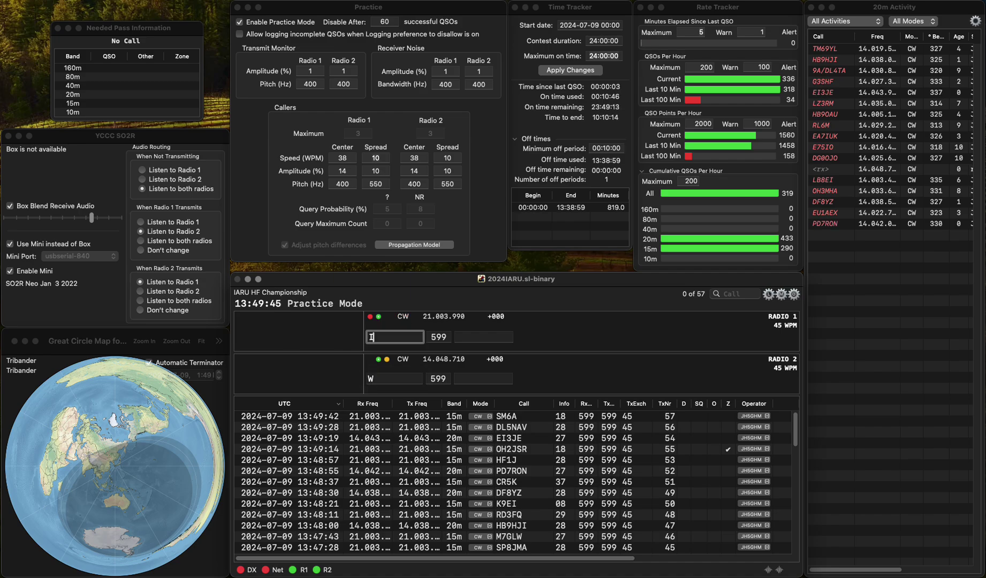
{"action": "type", "text": "Z5FP"}
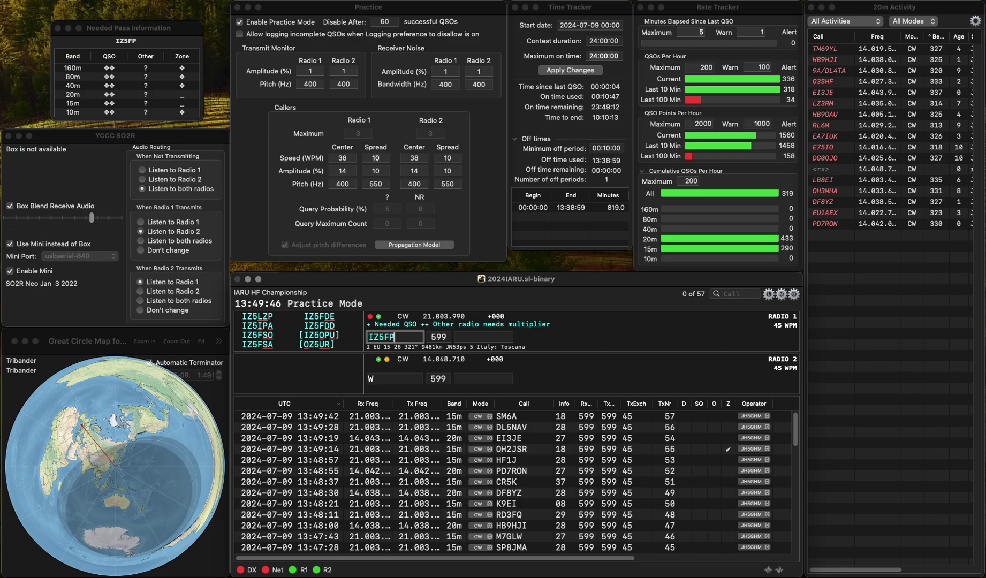
{"action": "key", "text": "Return"}
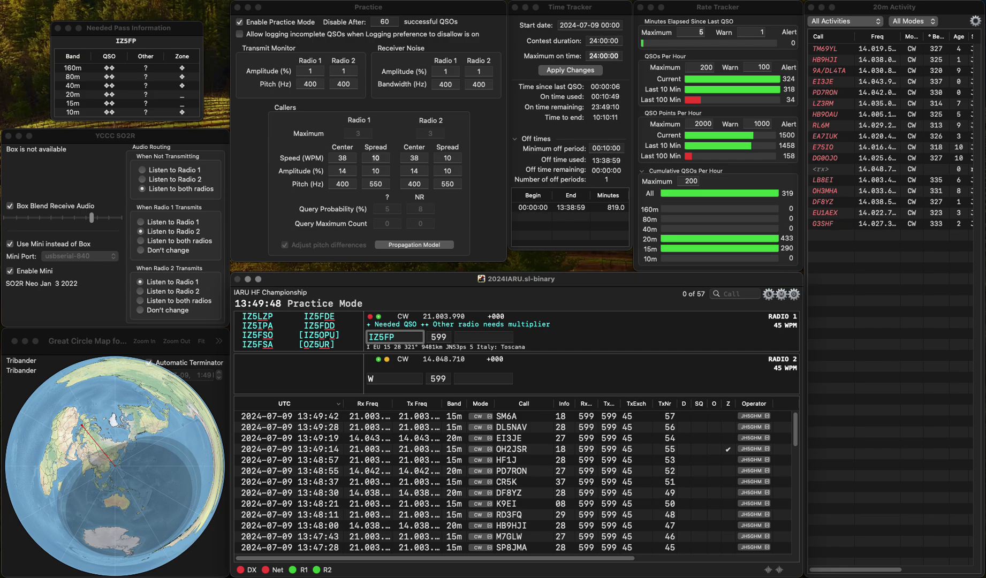
{"action": "key", "text": "BackSpace"}
{"action": "type", "text": "LZ"}
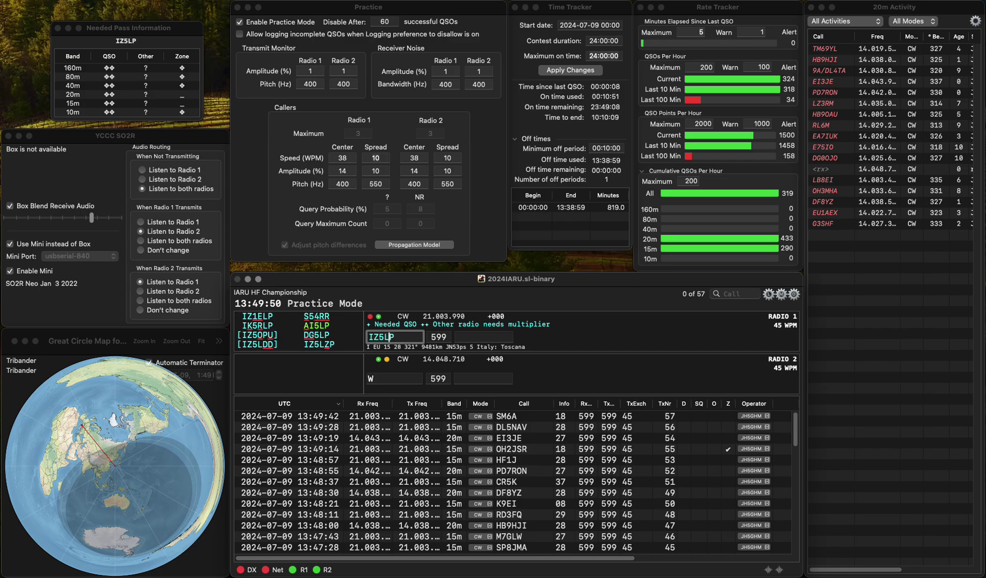
{"action": "key", "text": "Return"}
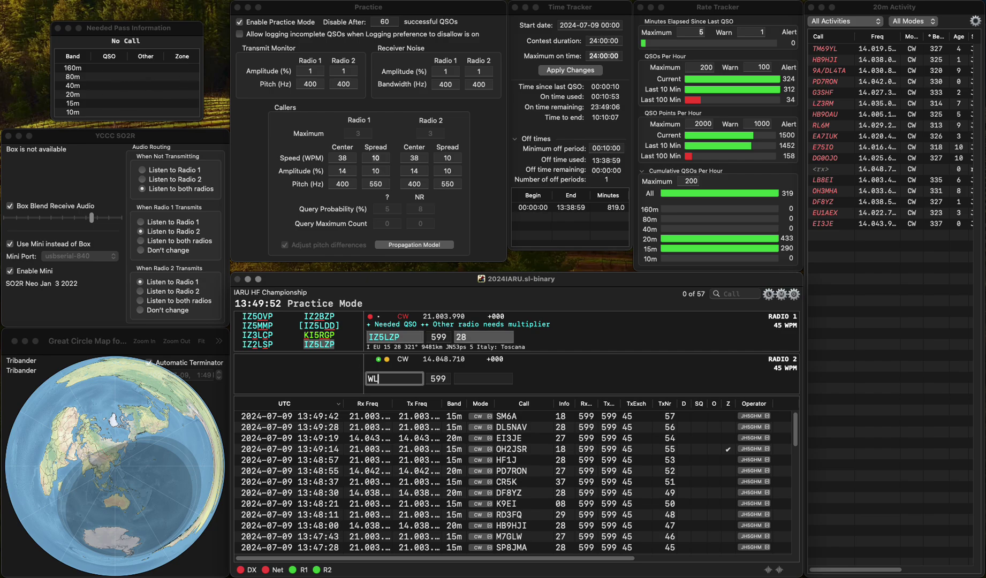
{"action": "type", "text": "LUA5"}
{"action": "key", "text": "Return"}
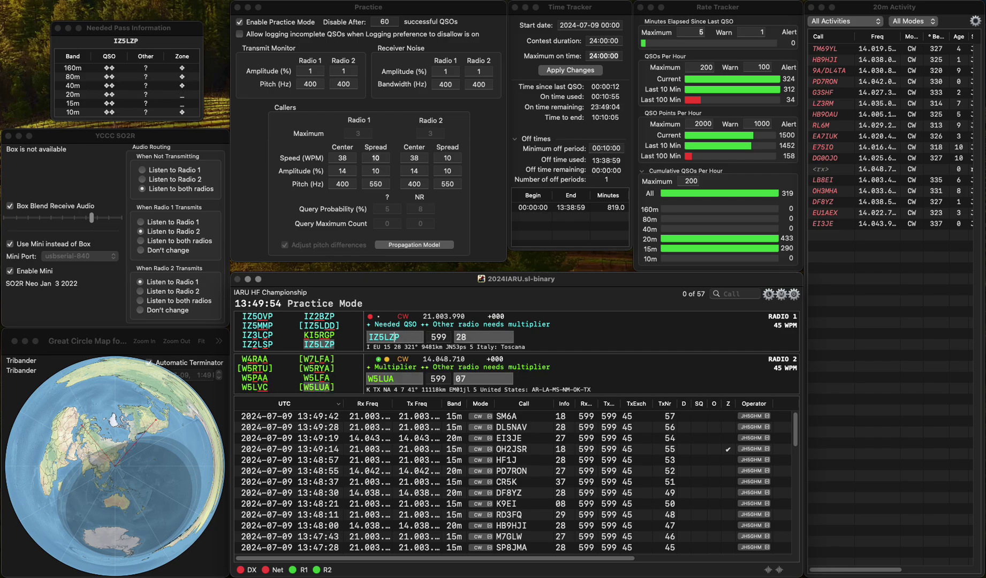
{"action": "key", "text": "space"}
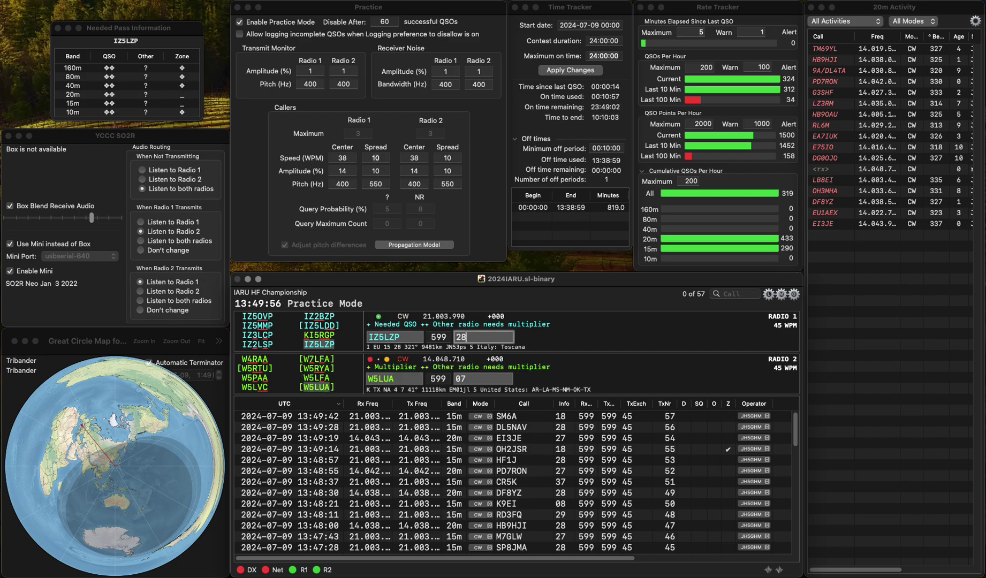
{"action": "key", "text": "Return"}
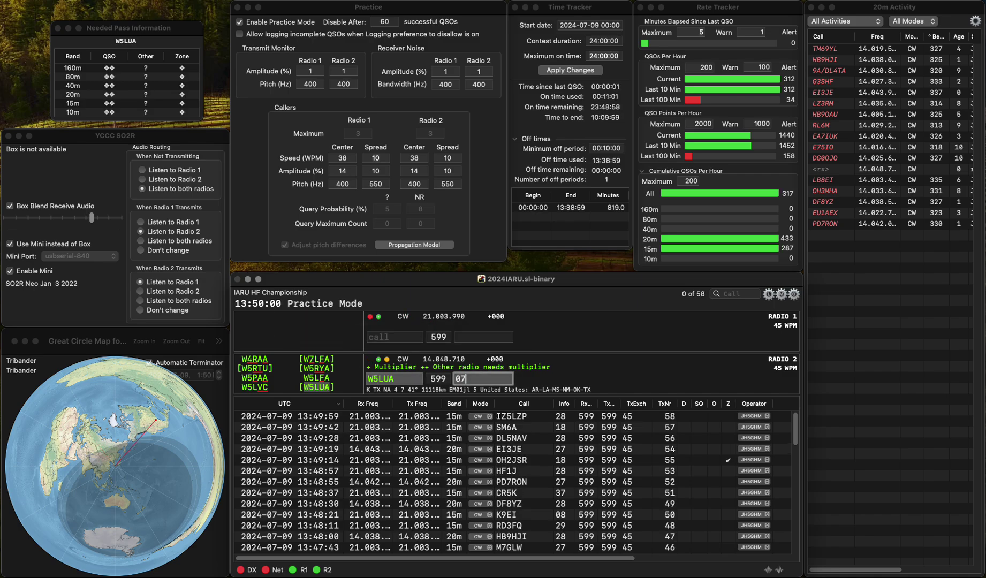
{"action": "key", "text": "Up"}
{"action": "type", "text": "F4"}
{"action": "key", "text": "Return"}
{"action": "key", "text": "Down"}
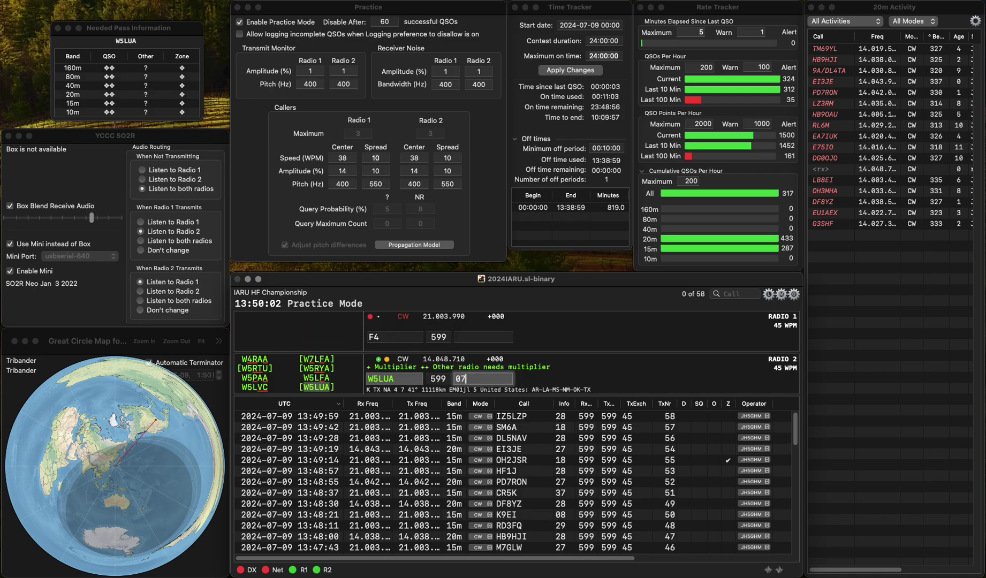
{"action": "key", "text": "Return"}
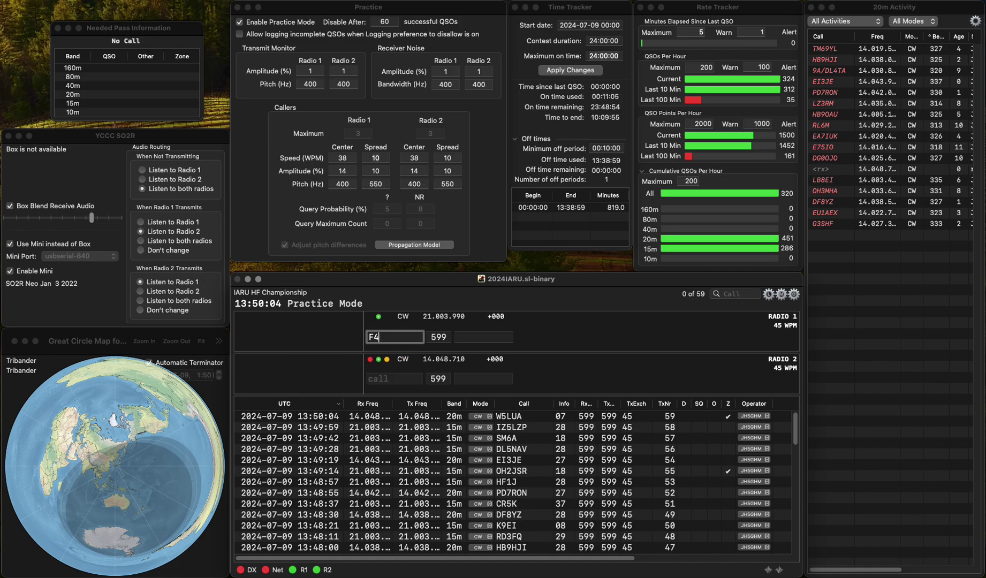
Complete the Radio 1 callsign as F4HGD and log it with received exchange 27, tuning Radio 2 to the E75IO spot while the exchange is sent
{"action": "type", "text": "HGD"}
{"action": "key", "text": "Return"}
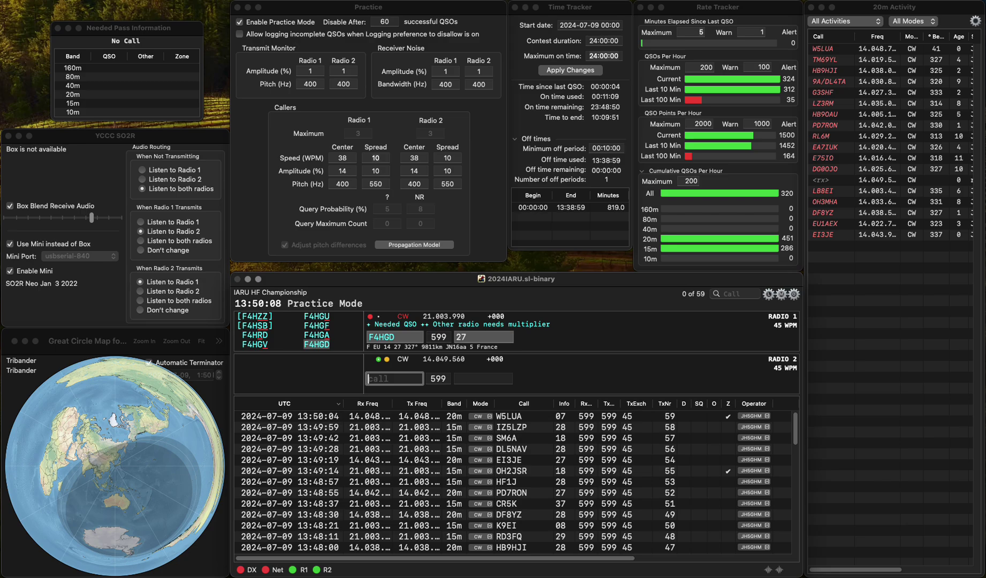
{"action": "left_click", "coordinate": [822, 158]}
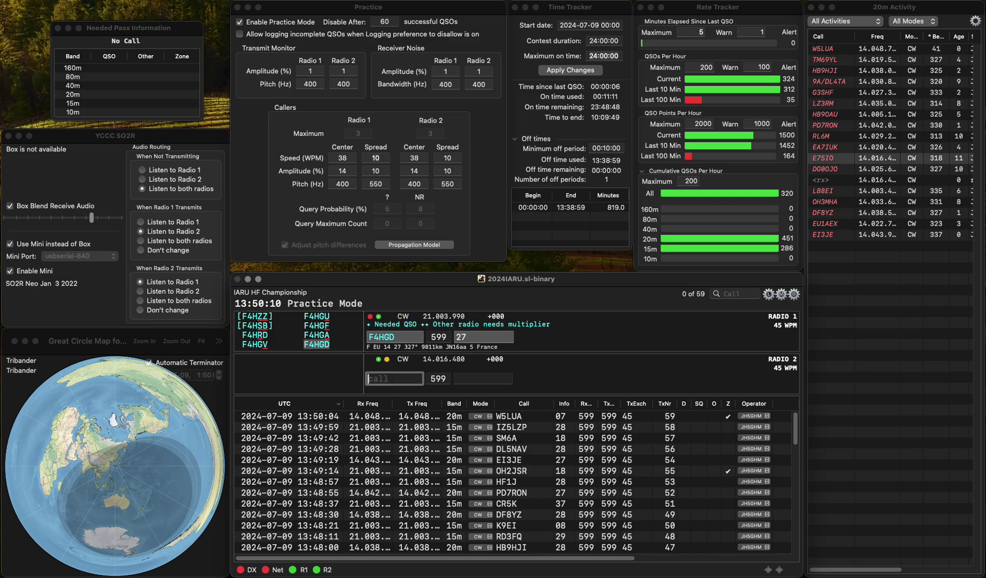
{"action": "key", "text": "Up"}
{"action": "key", "text": "Return"}
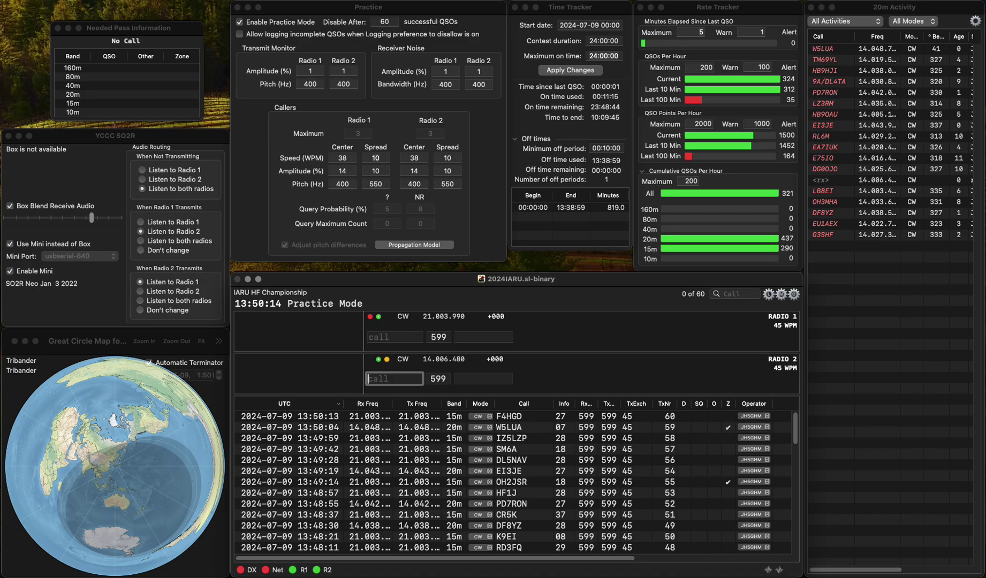
{"action": "key", "text": "Up"}
{"action": "type", "text": "W9R"}
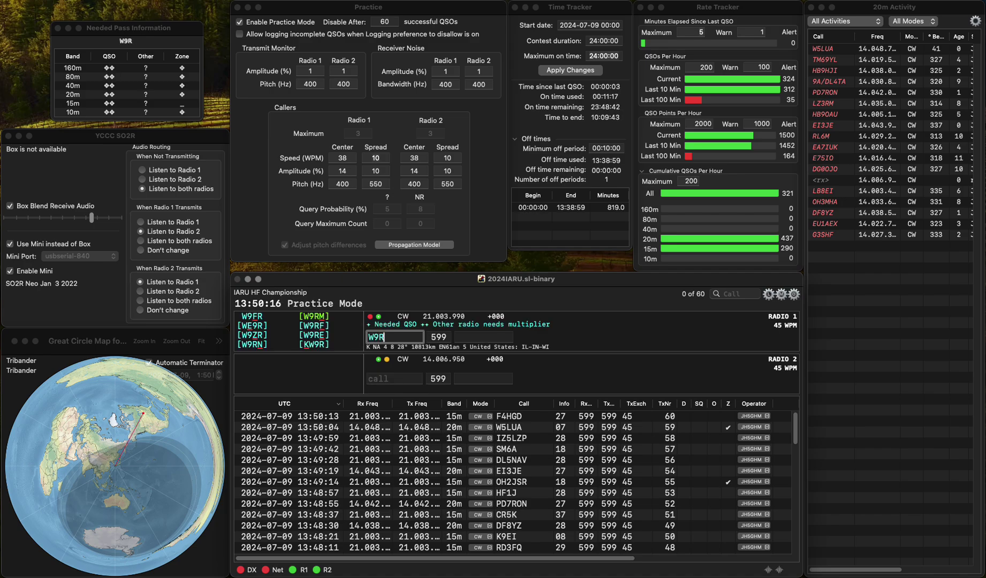
{"action": "type", "text": "C"}
{"action": "type", "text": "A"}
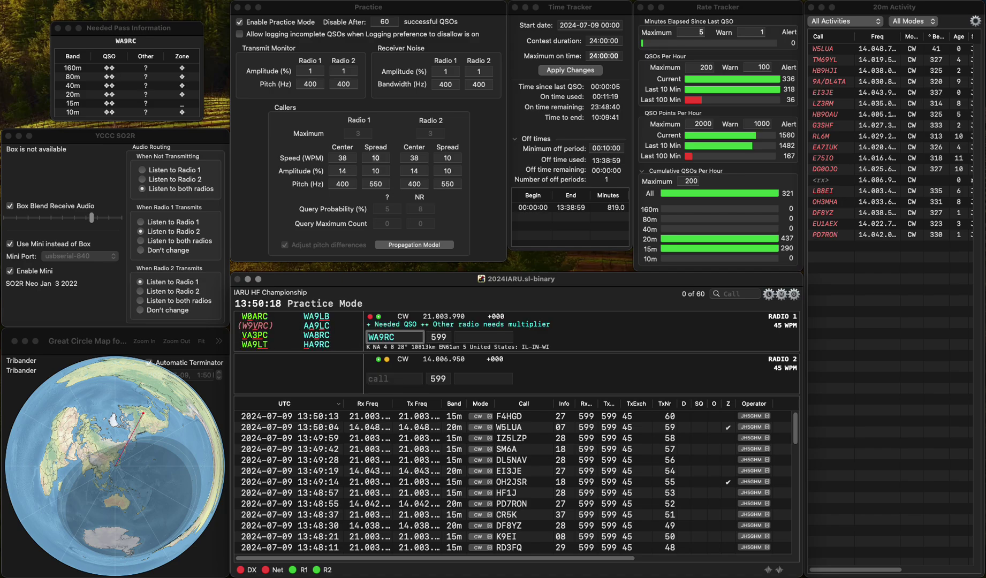
{"action": "key", "text": "Delete"}
{"action": "type", "text": "8"}
{"action": "key", "text": "Return"}
{"action": "key", "text": "Down"}
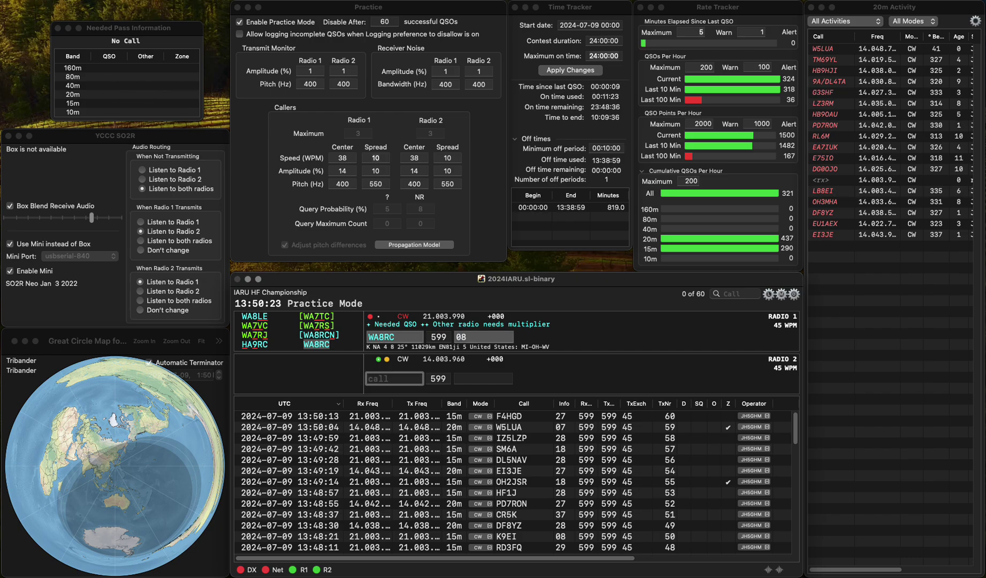
{"action": "key", "text": "Up"}
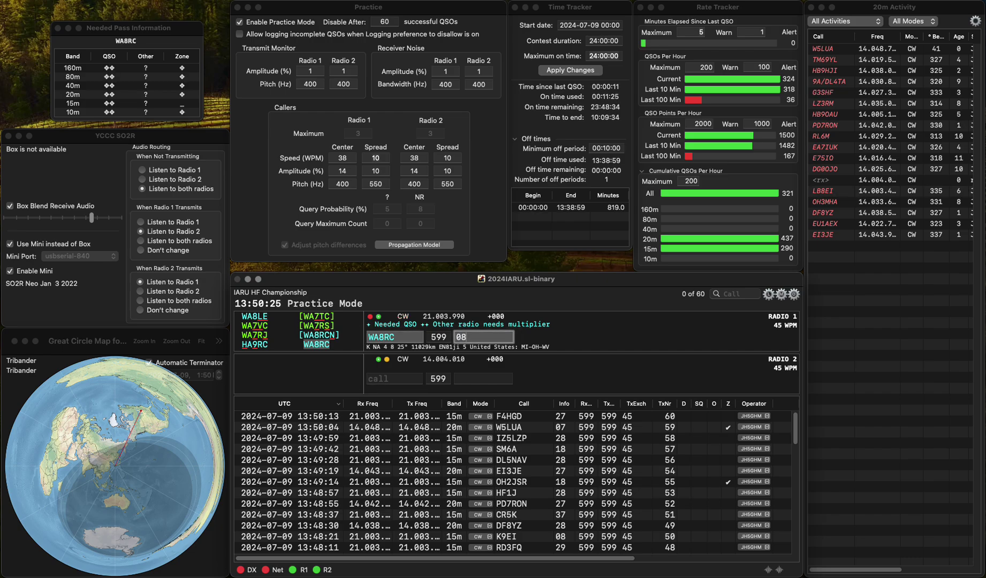
{"action": "key", "text": "Return"}
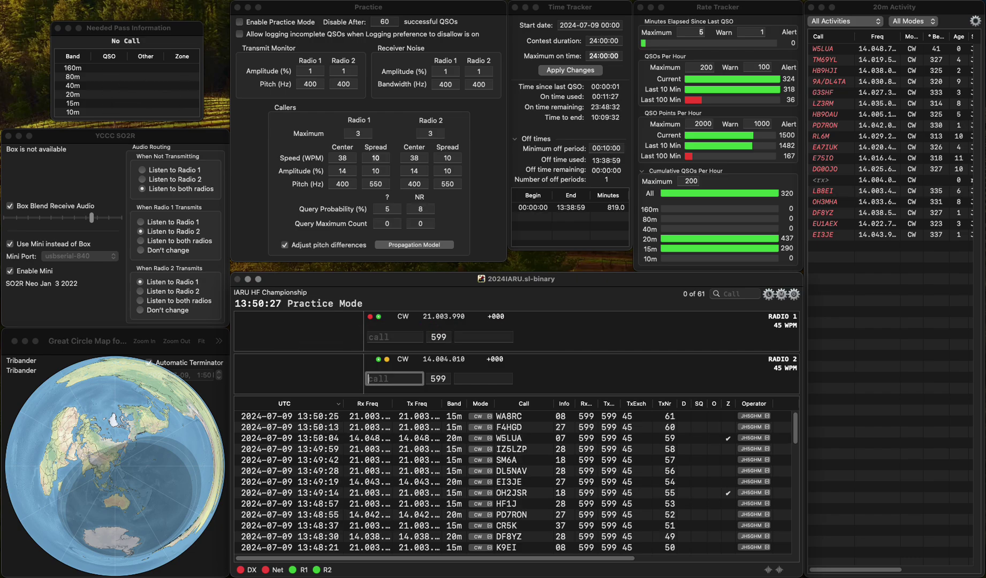